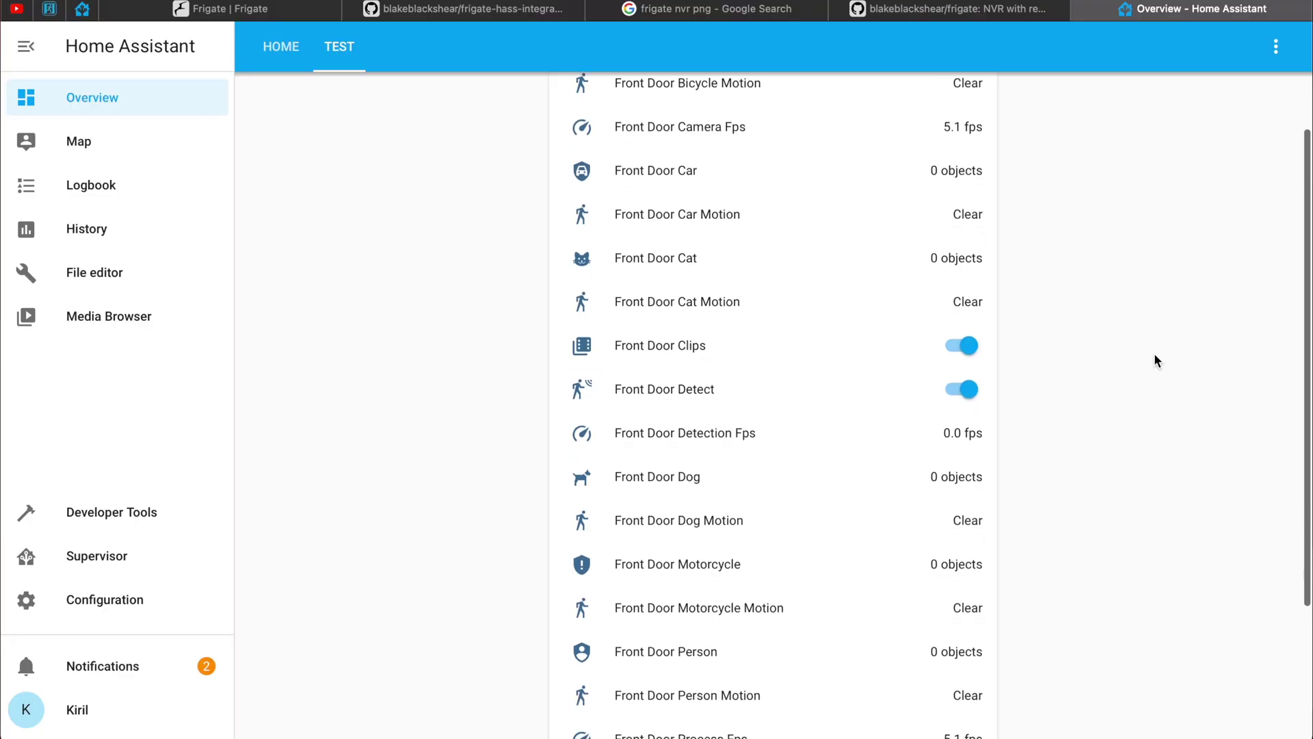
Step: Verify the Frigate hass.io repository is listed under Add-on Store Repositories, then search 'fri' and open Frigate NVR
scroll(1155, 354, down, 5)
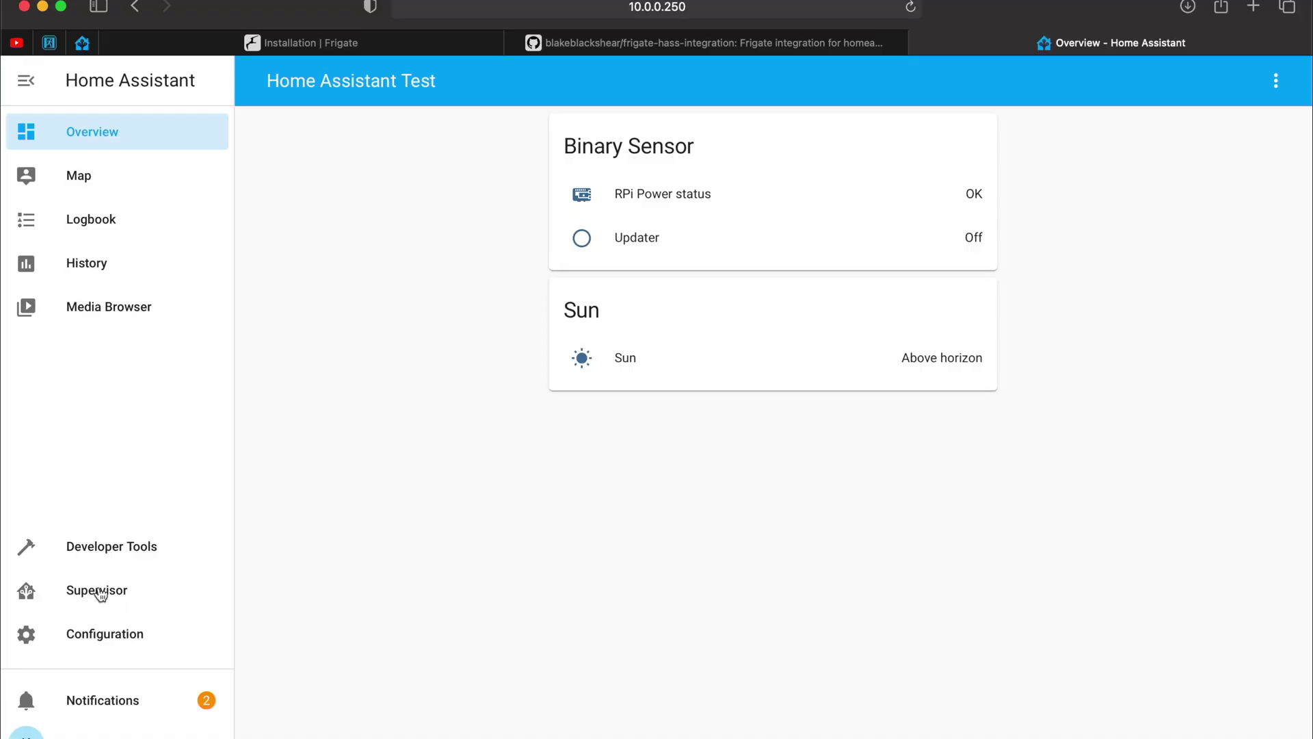
click(99, 588)
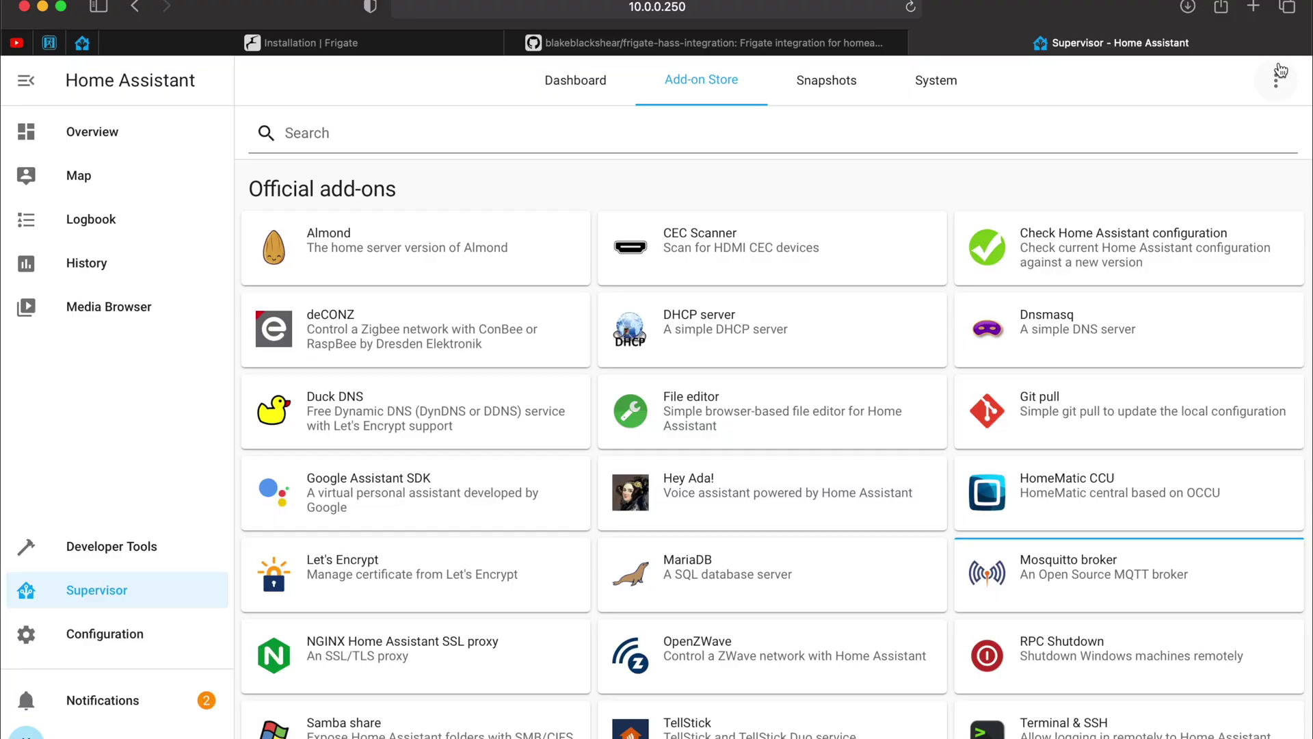
click(1276, 83)
click(1266, 132)
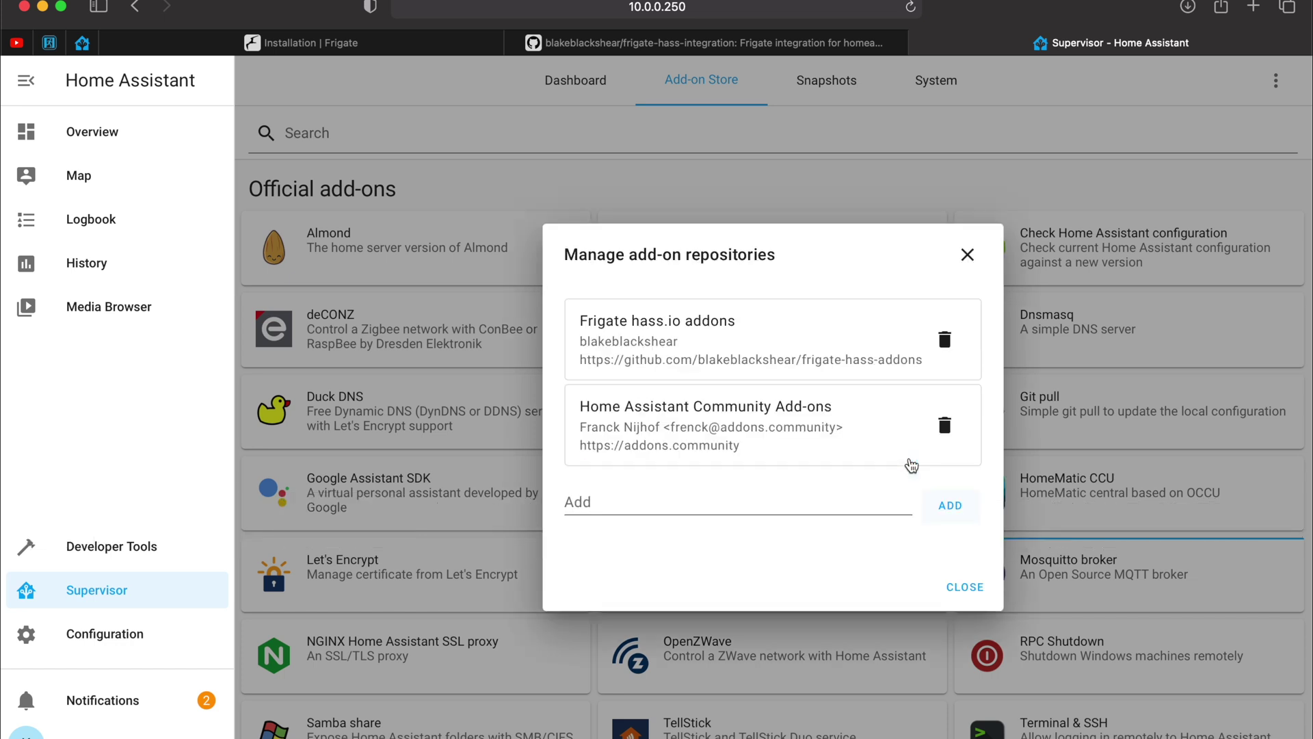
click(959, 586)
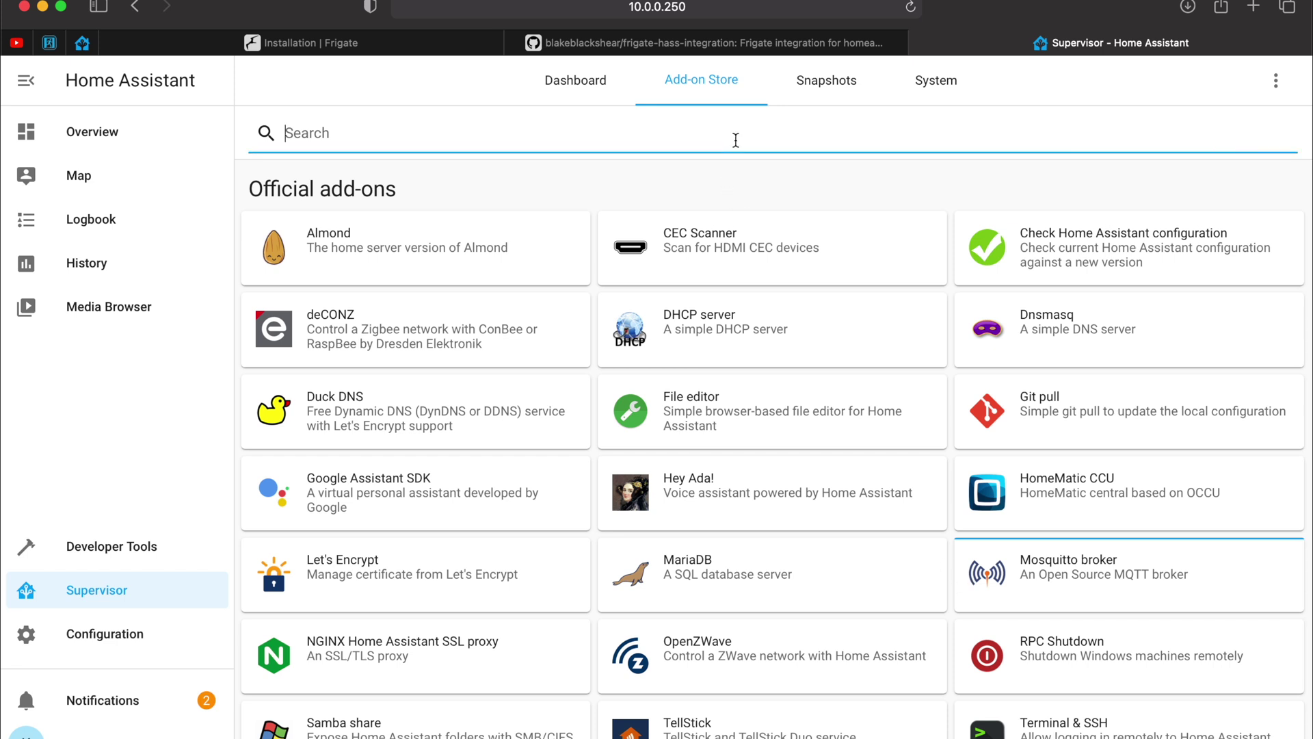
text(fri)
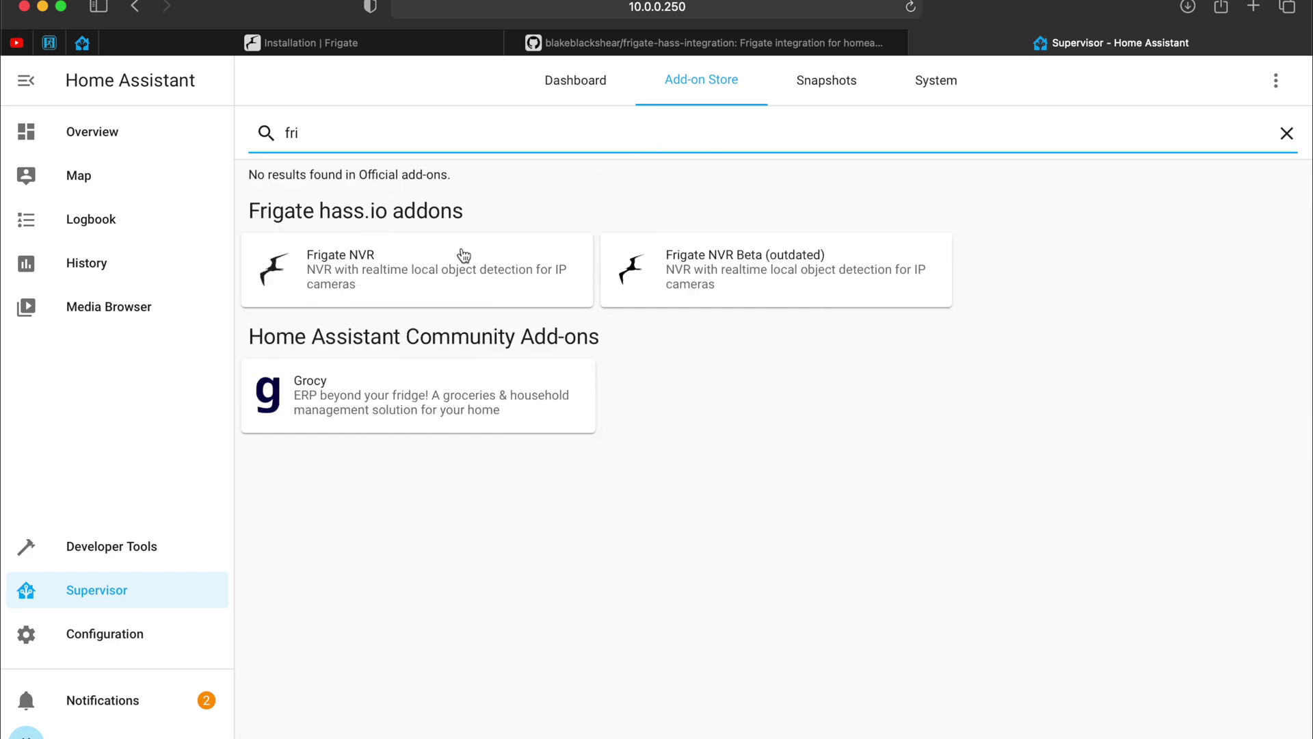
click(451, 262)
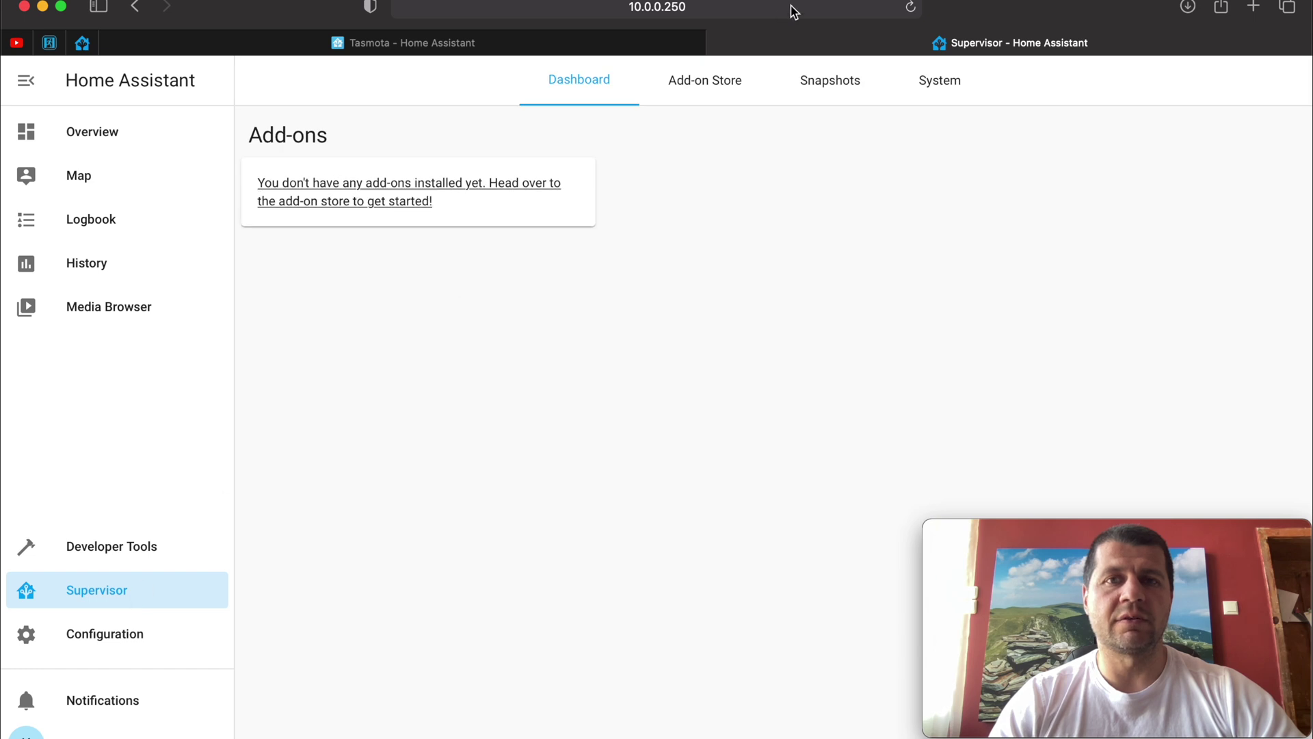
Step: Find the Mosquitto broker add-on in the Add-on Store by searching 'mosqu'
click(688, 93)
click(529, 144)
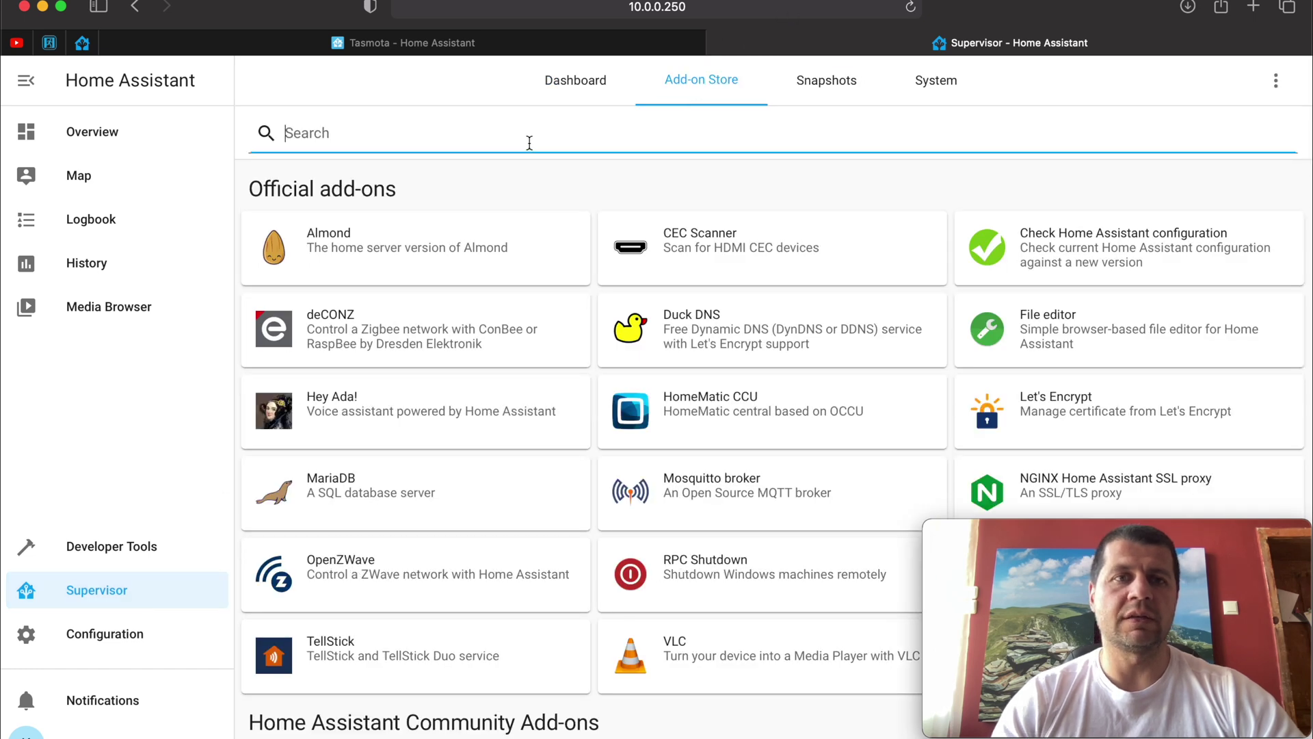
text(mosqu)
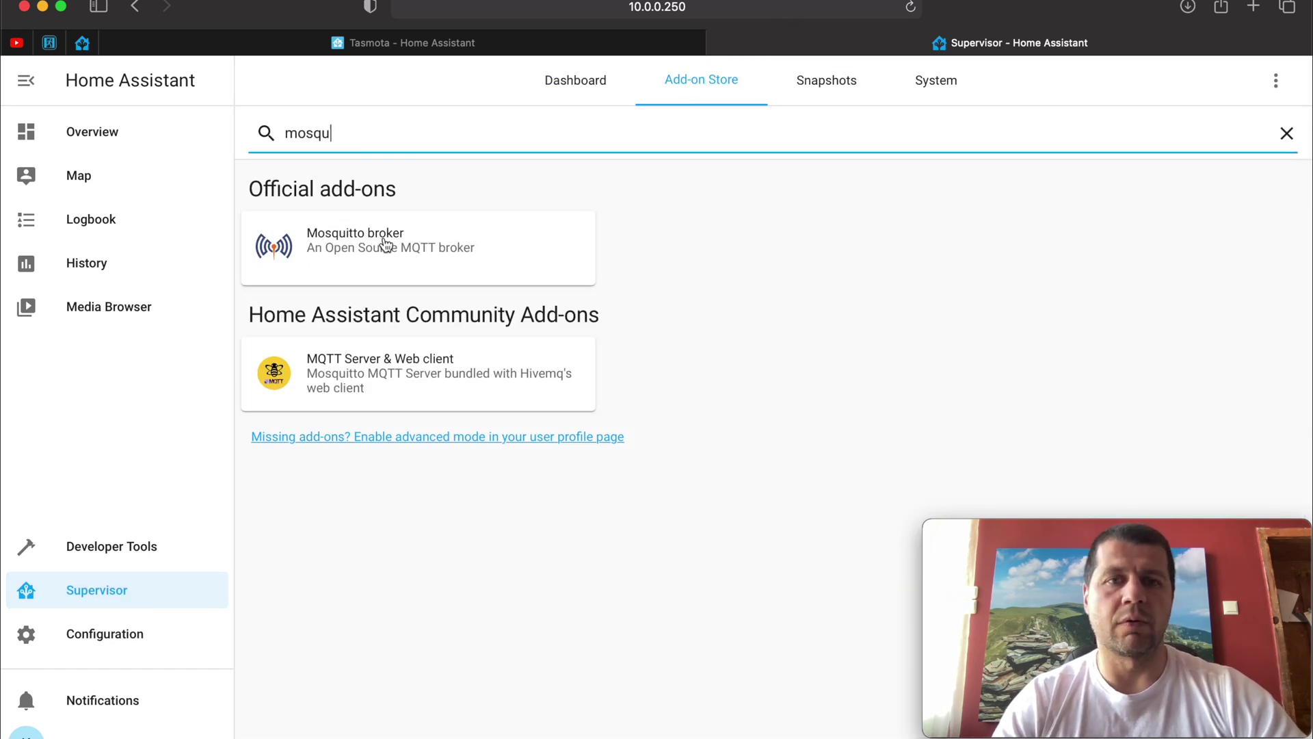
click(384, 244)
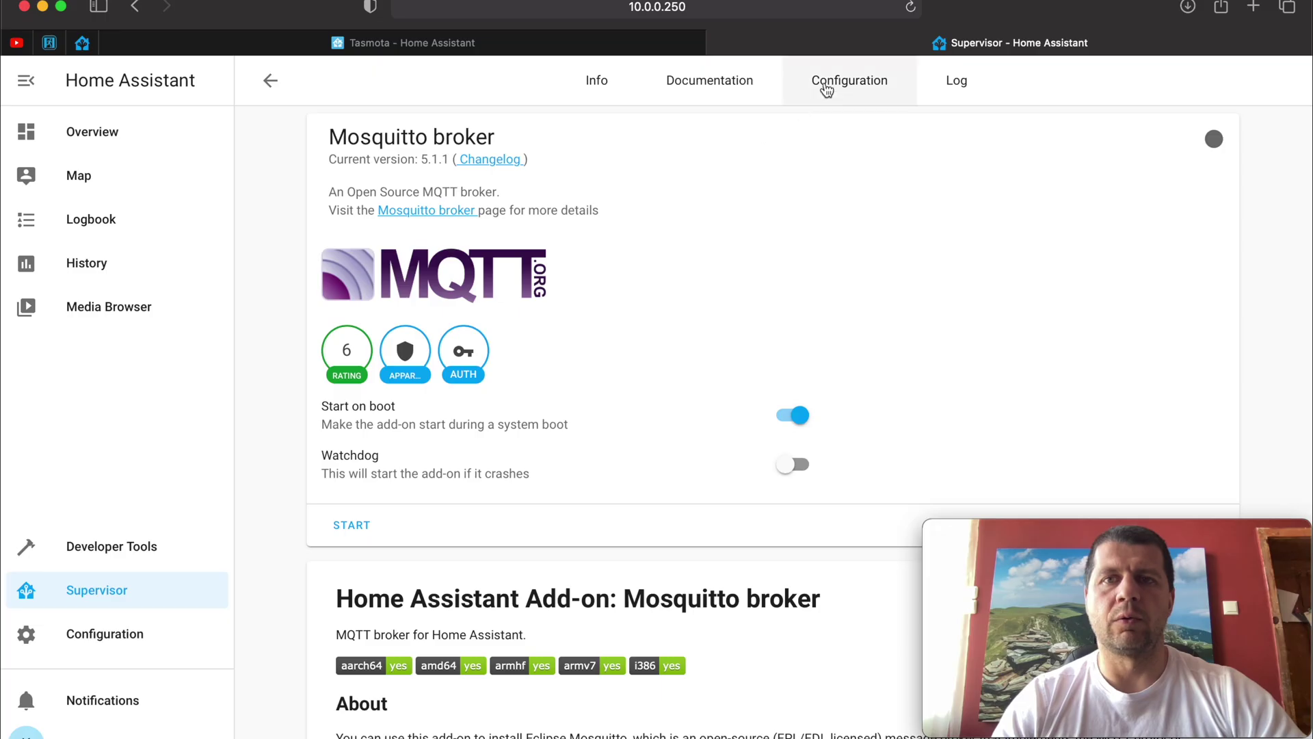
Step: Add a username and password under logins in the broker configuration, save it, and start the broker
click(824, 81)
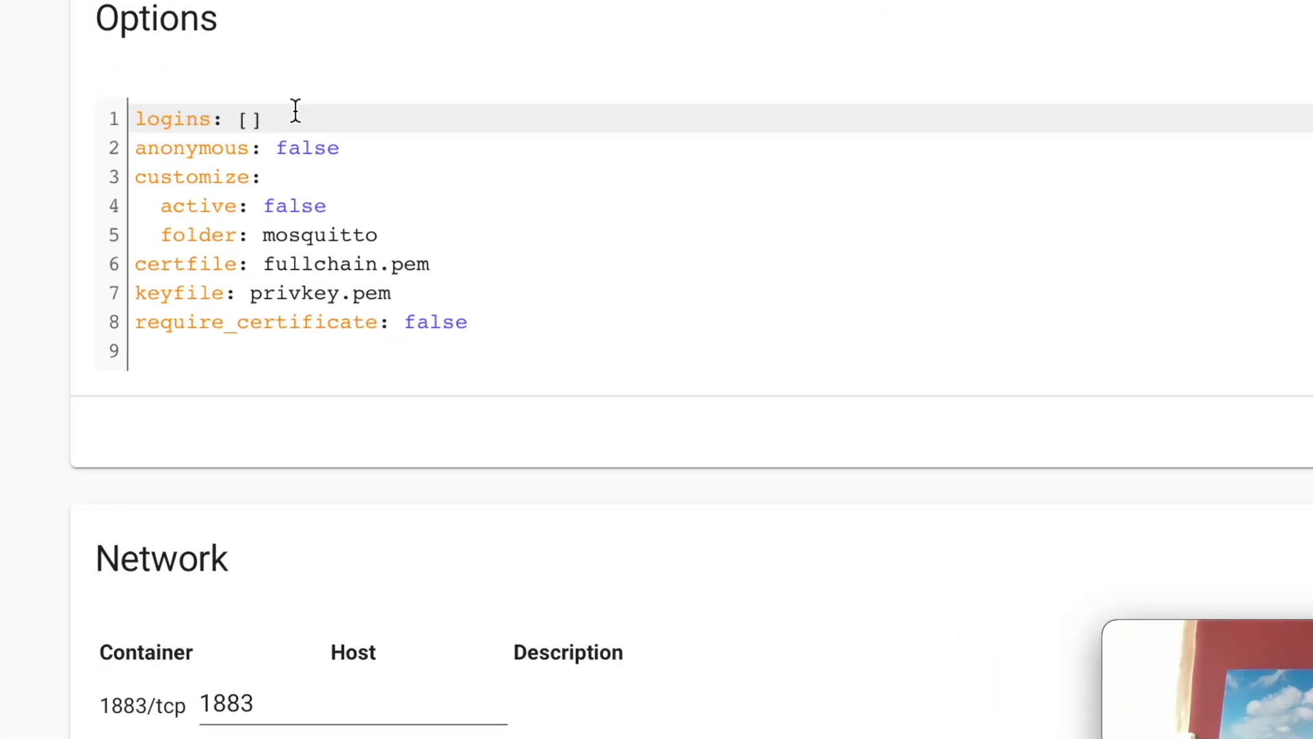
click(439, 274)
key(Return)
key(ctrl+v)
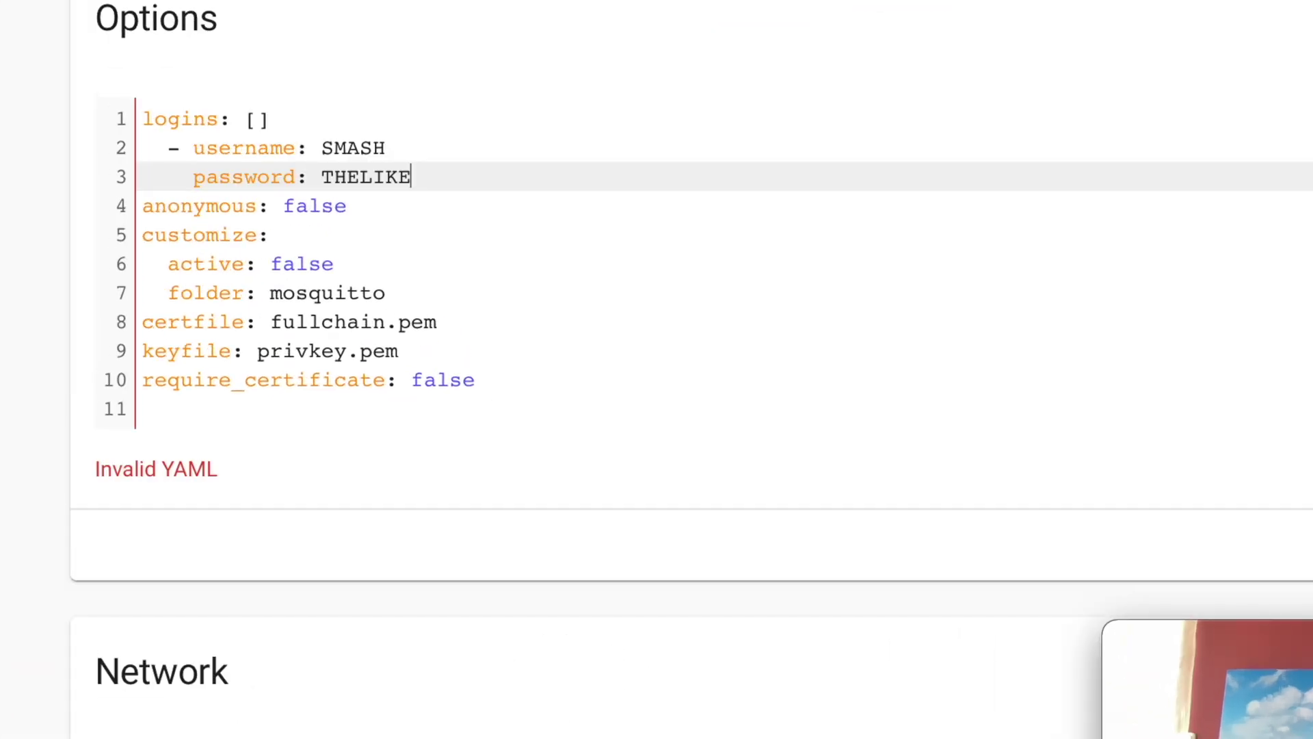
click(295, 119)
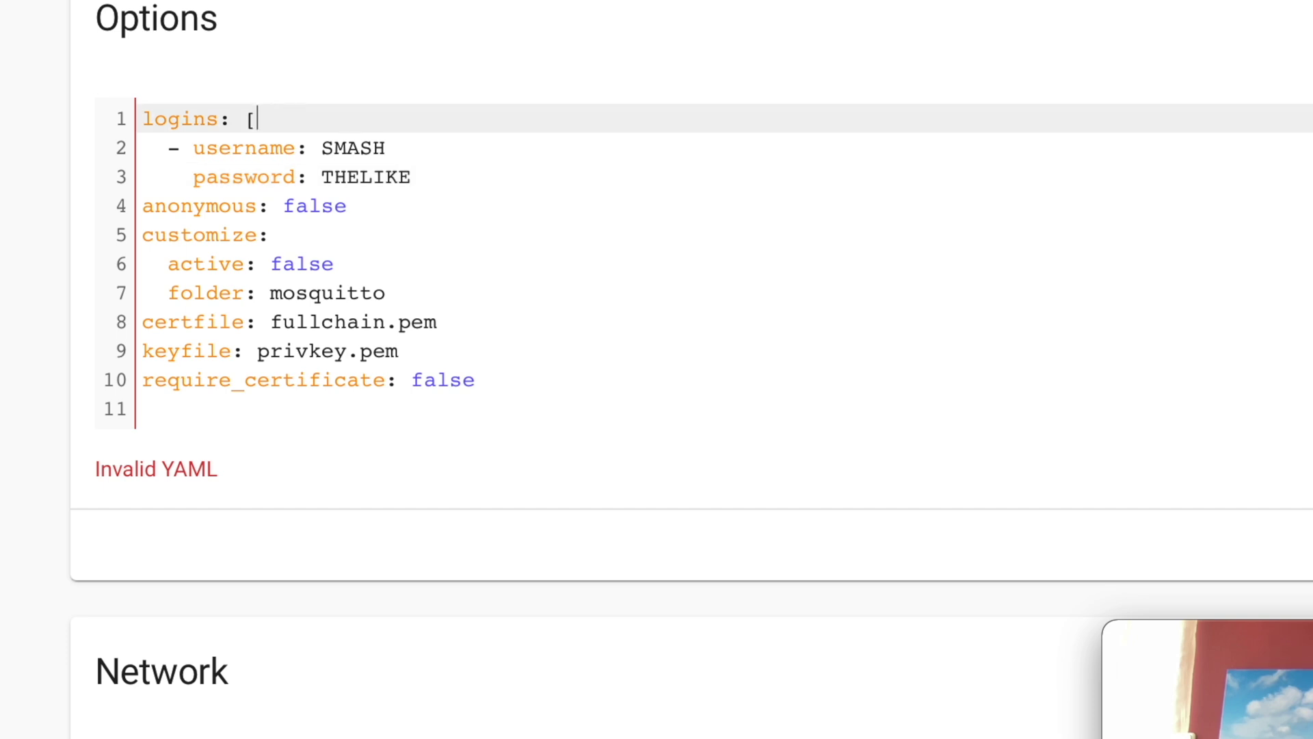
key(BackSpace)
click(367, 147)
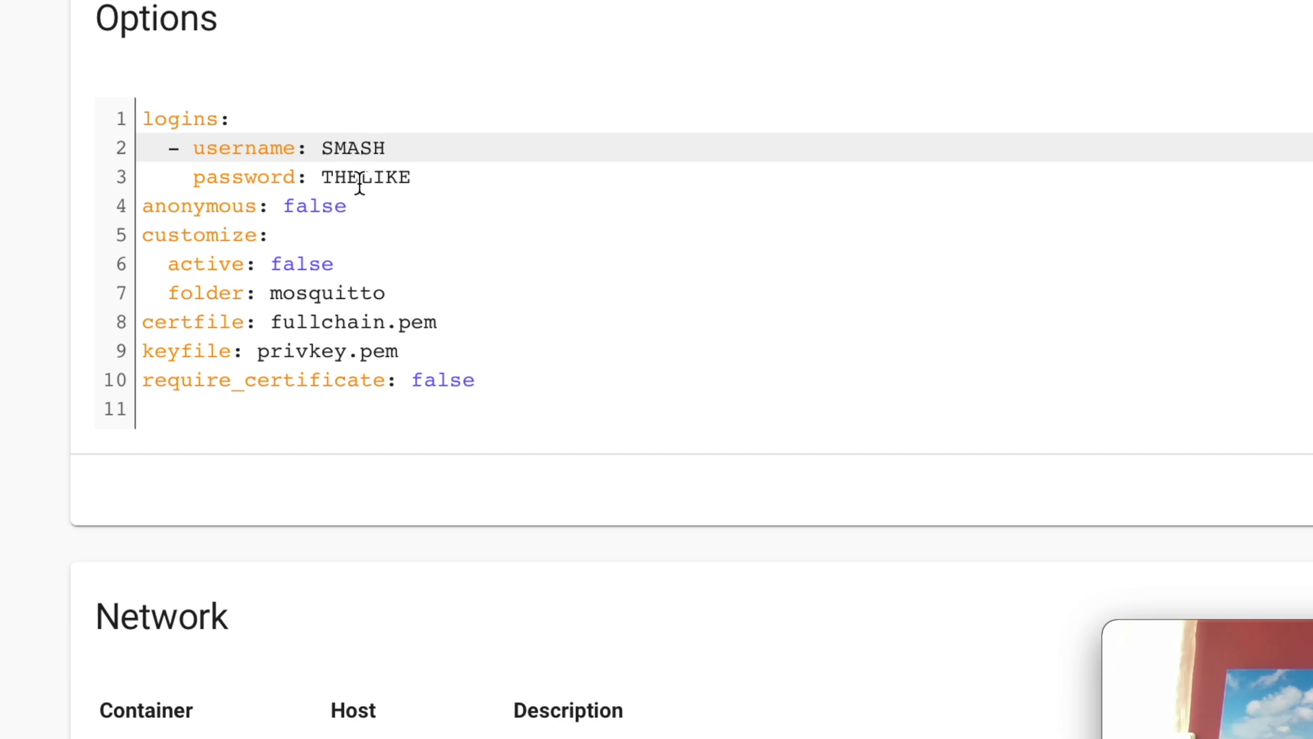
click(1194, 441)
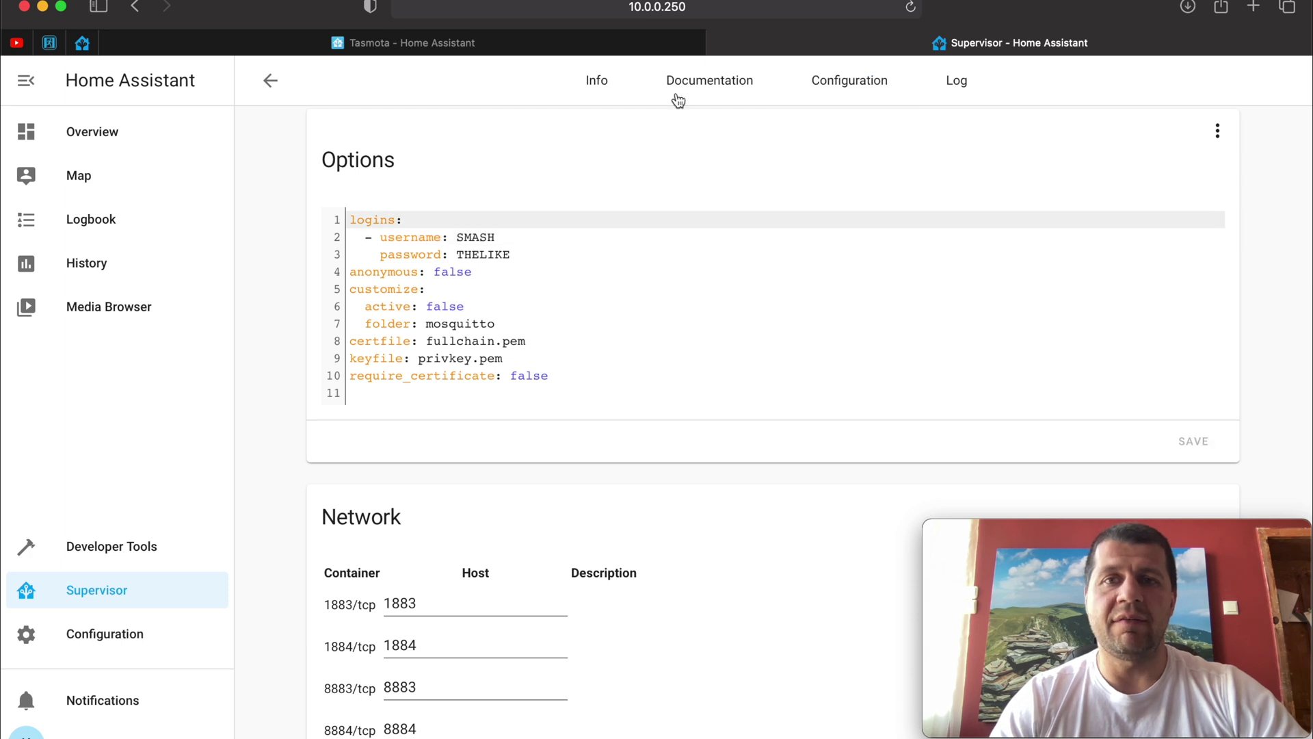
click(608, 87)
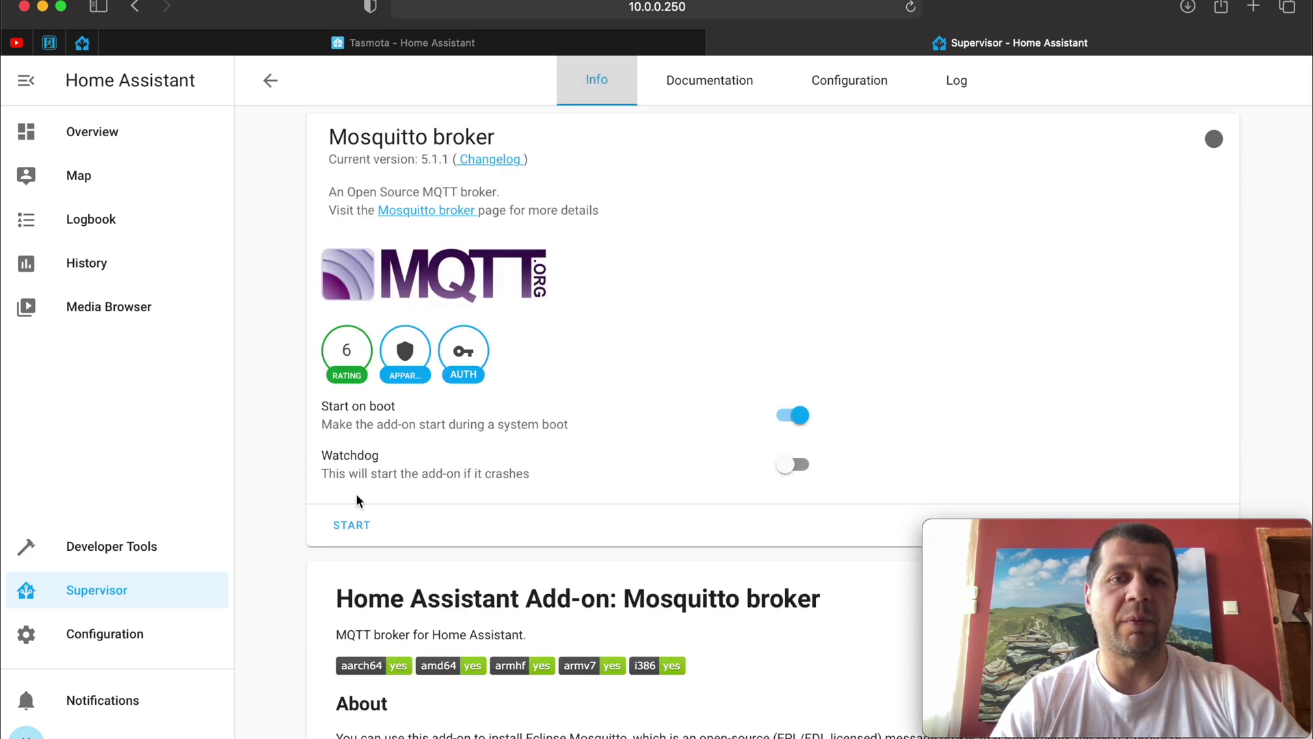
click(349, 540)
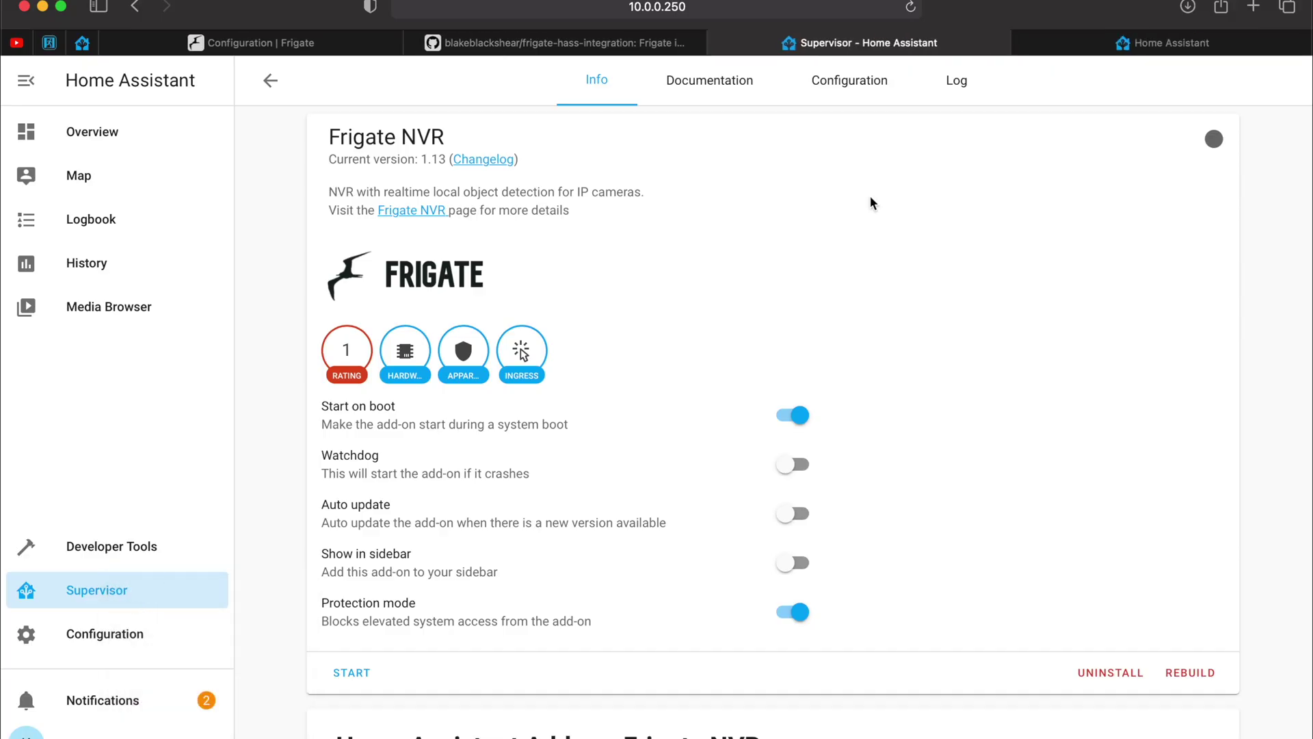
Step: Find the File editor add-on by searching 'file', enable Show in sidebar, and launch it from the sidebar
click(1108, 41)
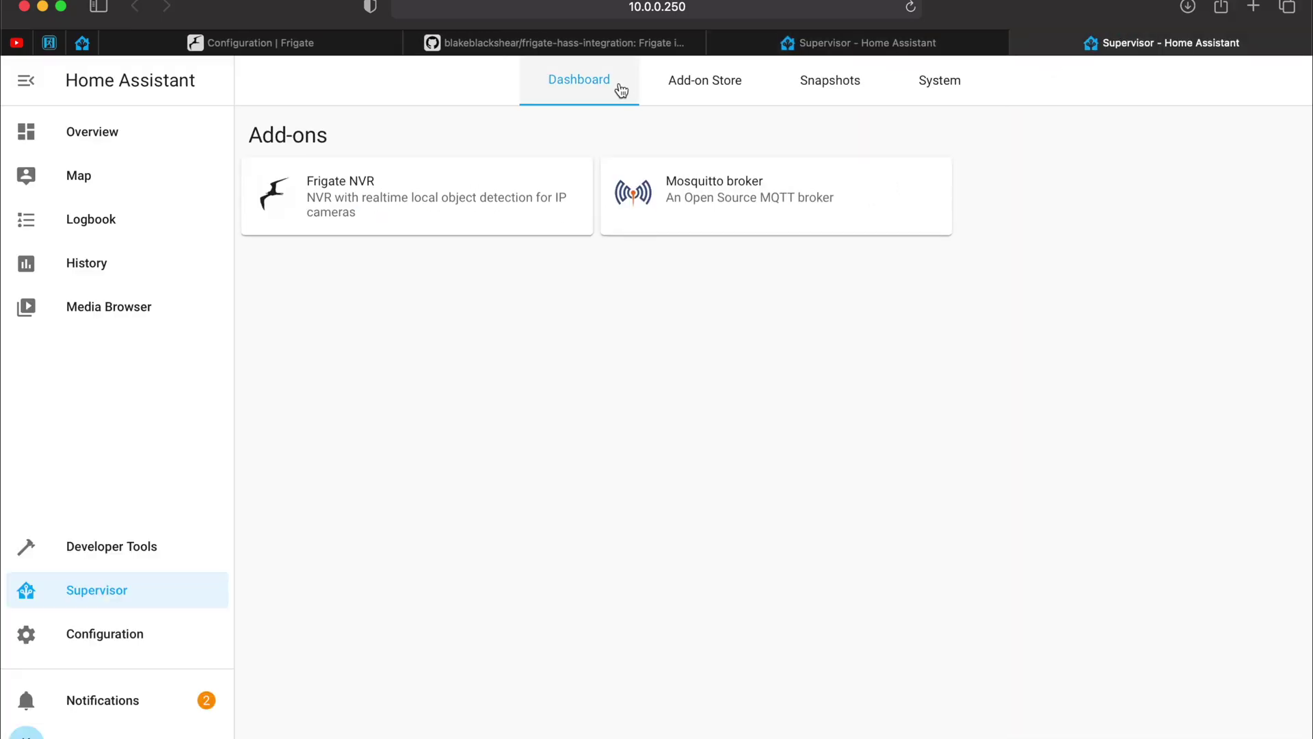
click(704, 80)
click(539, 138)
text(file)
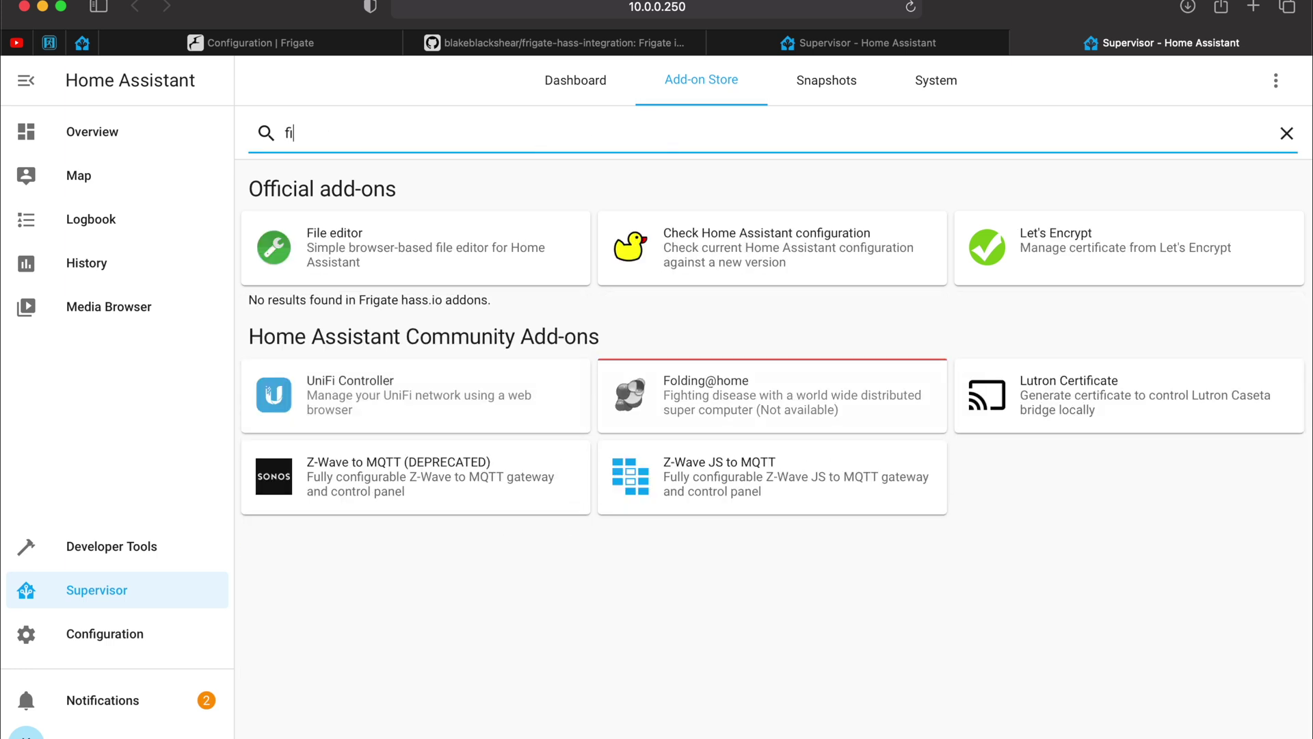
click(340, 240)
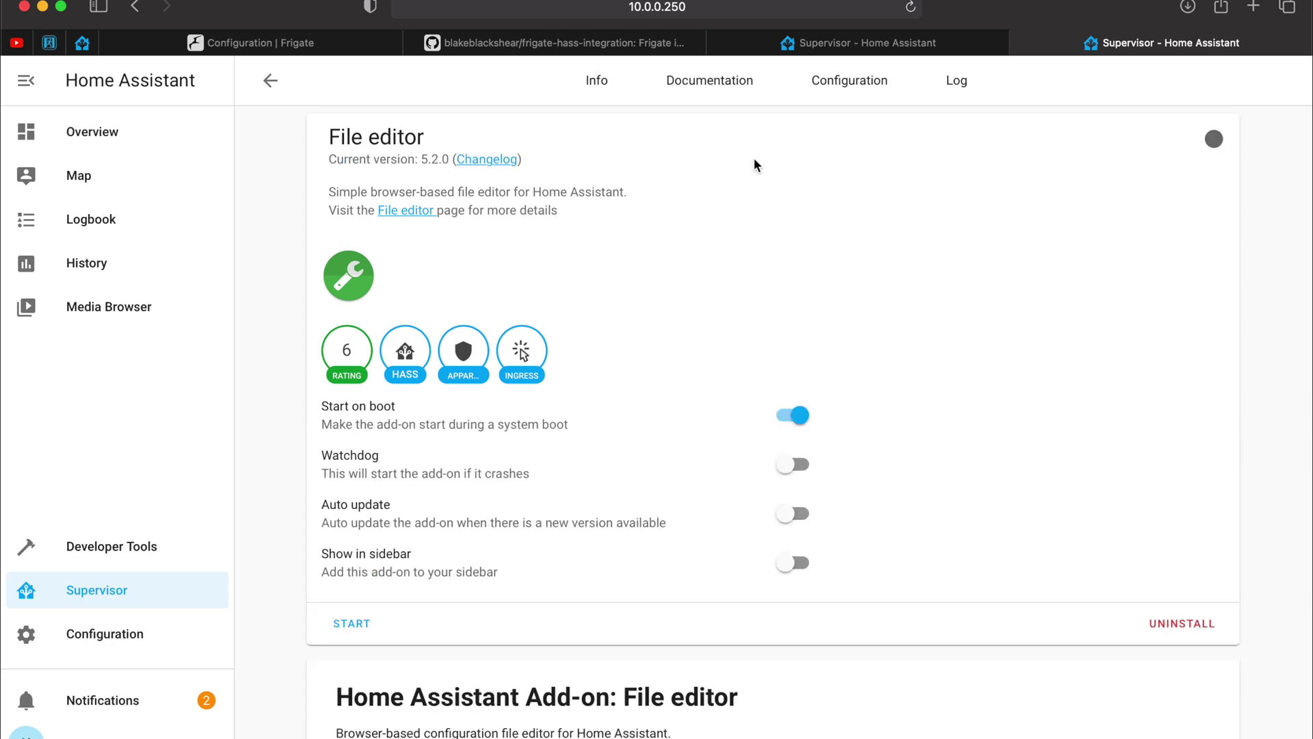
click(792, 564)
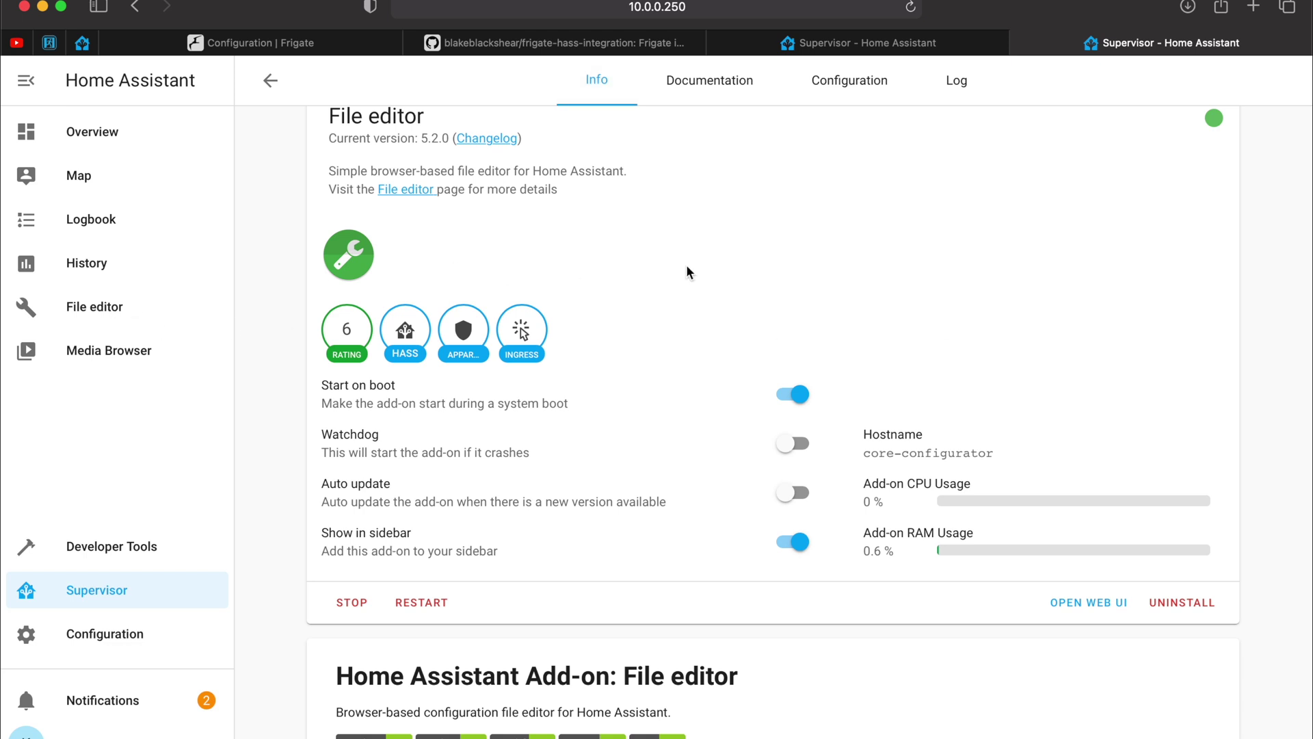
click(127, 309)
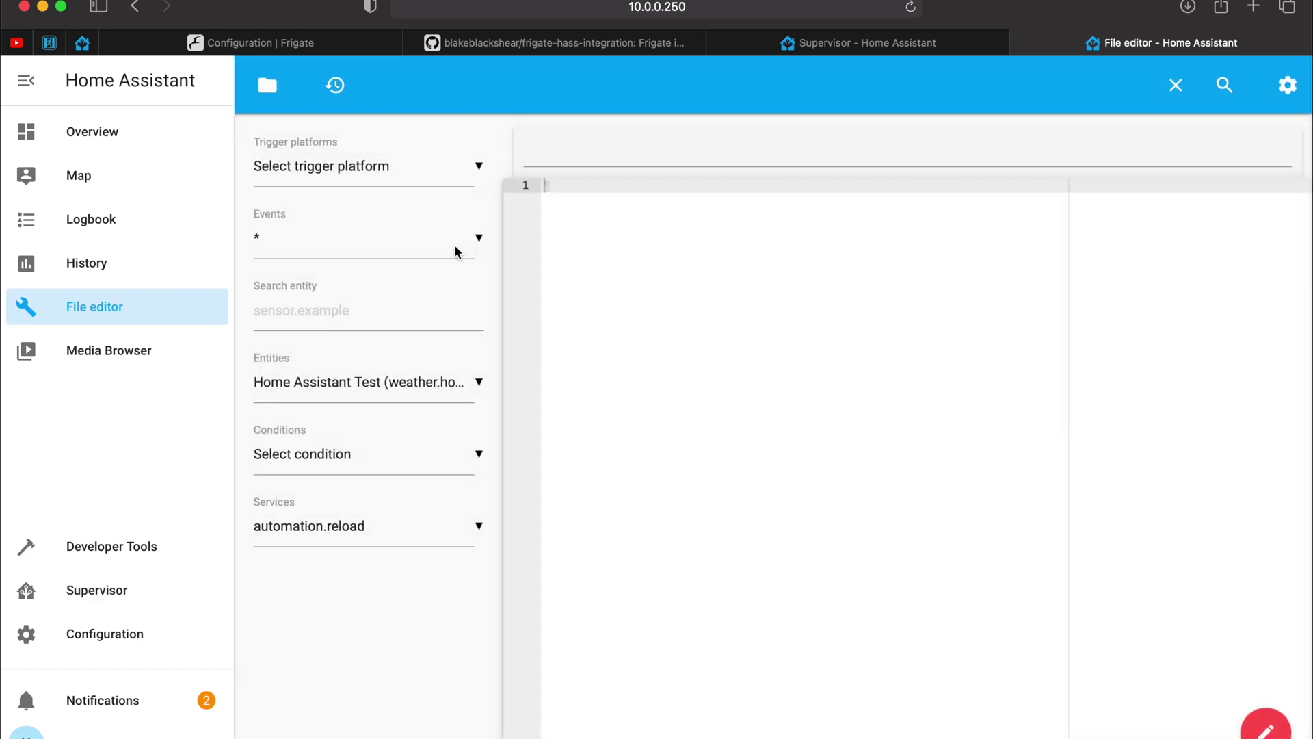
Step: Create a new file named frigate.yml in the config folder and open it in the editor
click(272, 85)
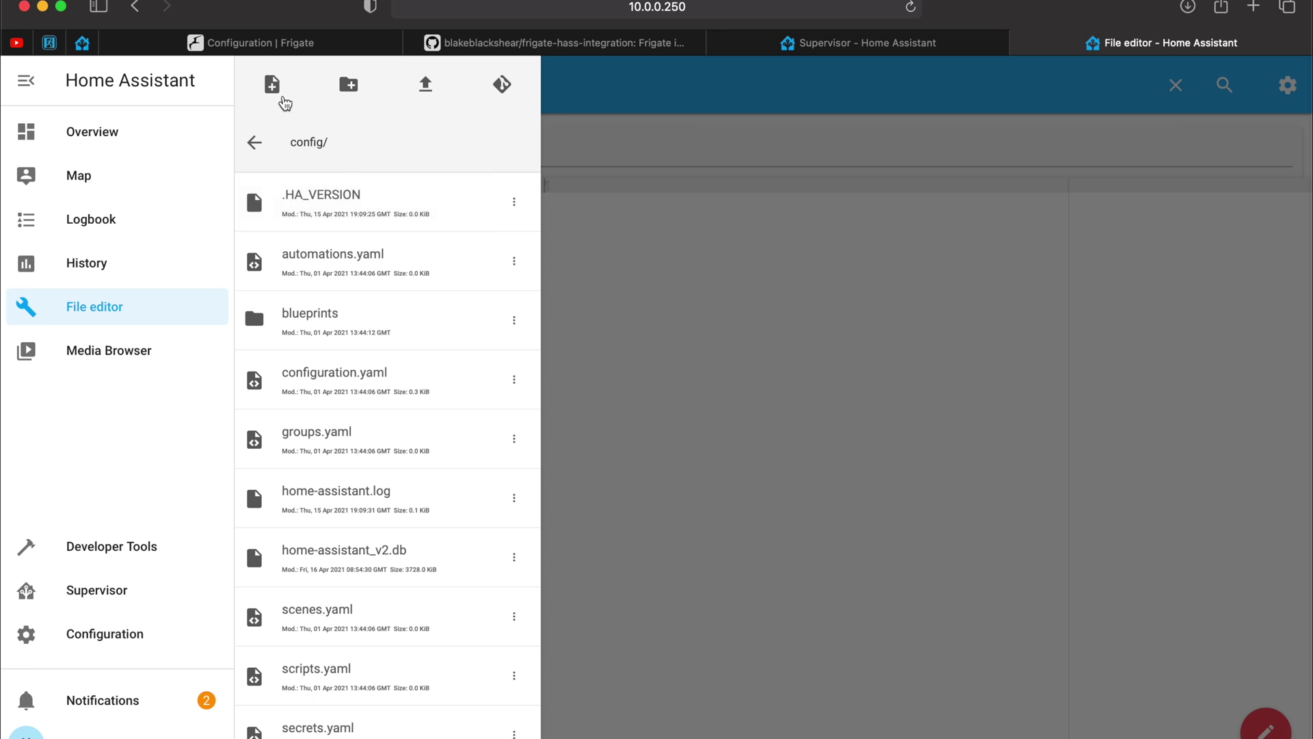
click(277, 91)
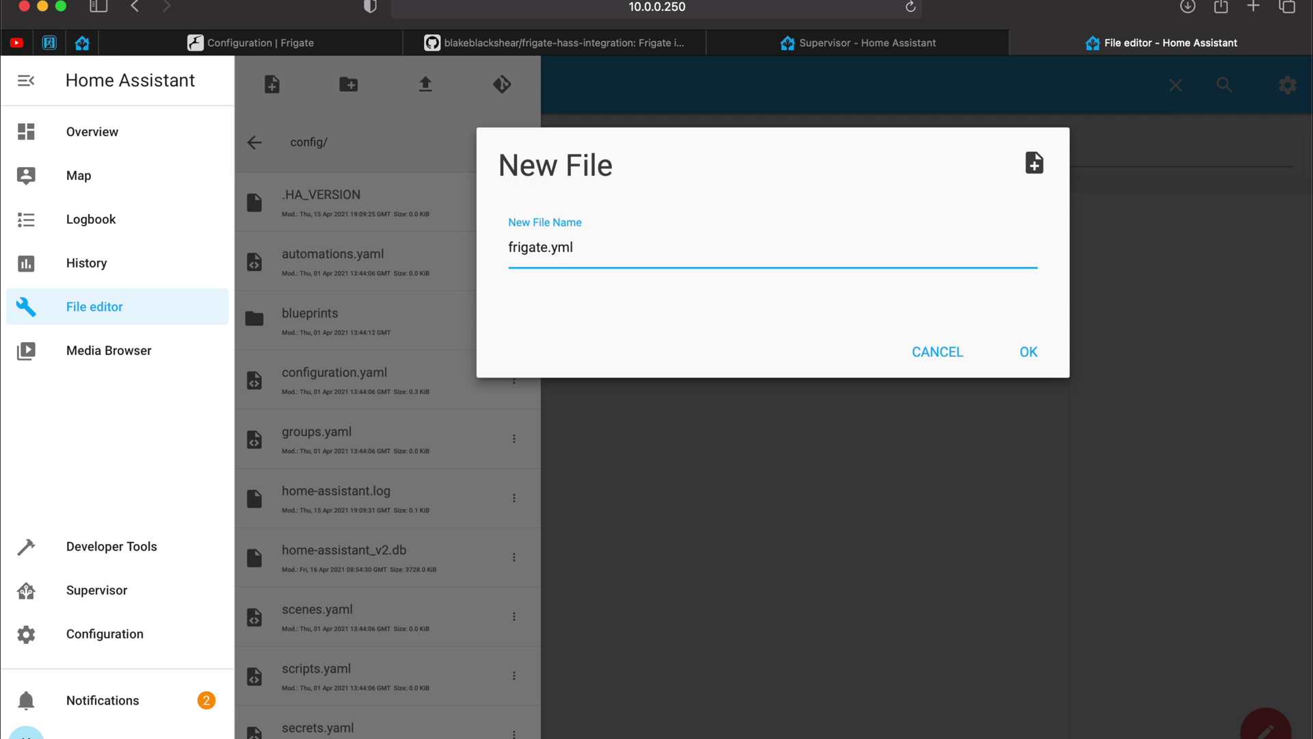
click(1027, 353)
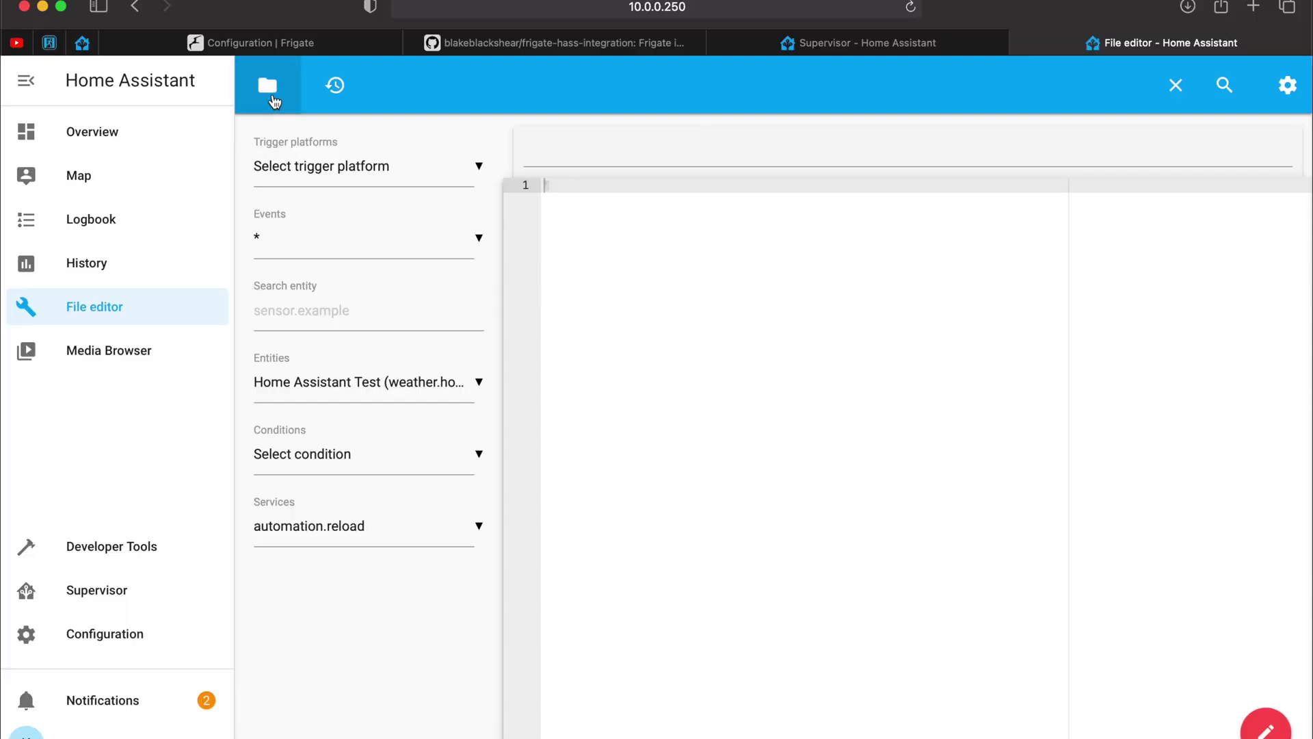
click(273, 96)
scroll(366, 376, down, 3)
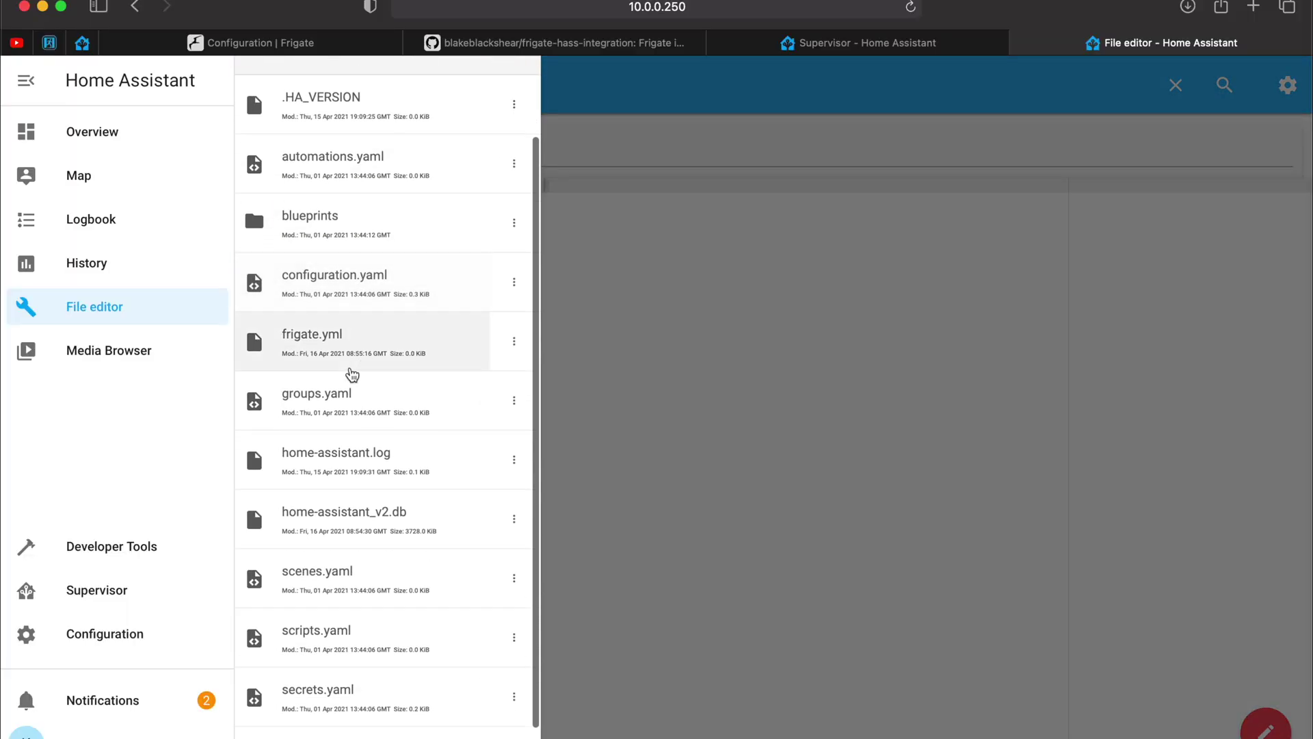
click(334, 344)
Step: Paste the Frigate config (cpu detector, MQTT 10.0.0.250:1883, front_door camera) into frigate.yml
click(765, 326)
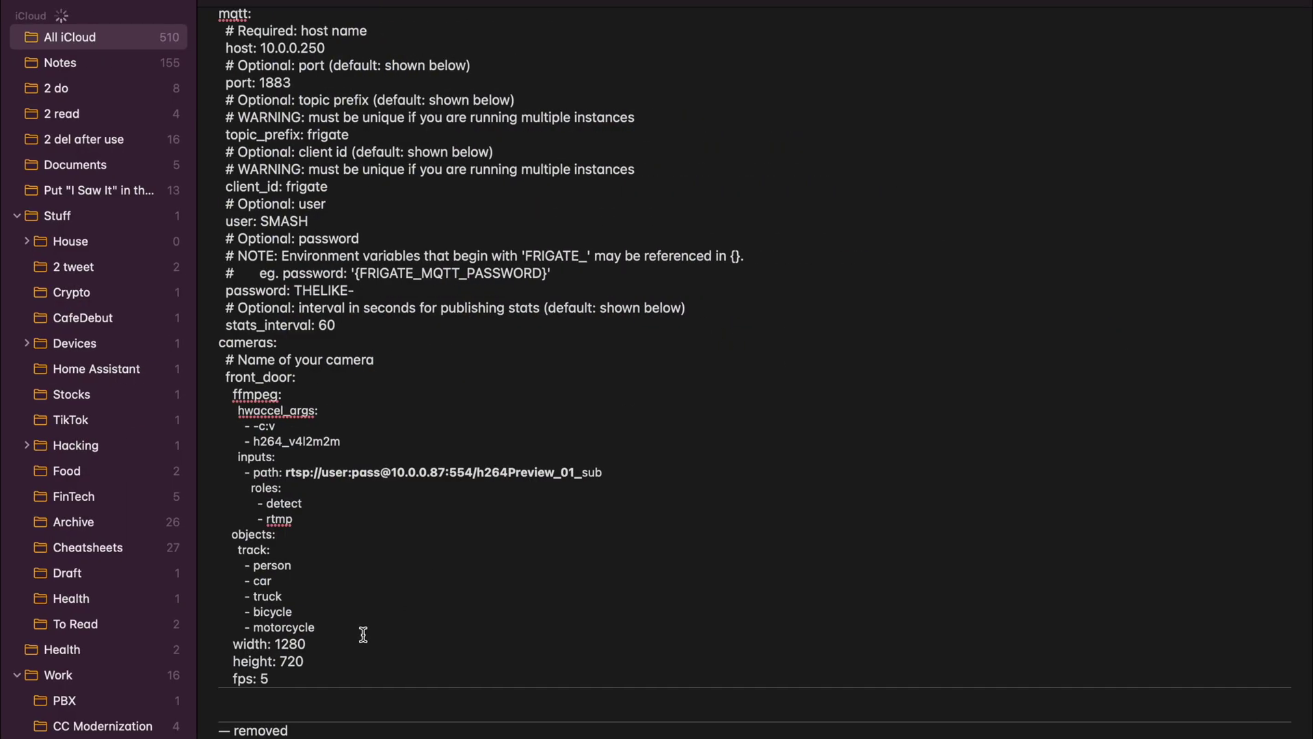
scroll(363, 634, up, 5)
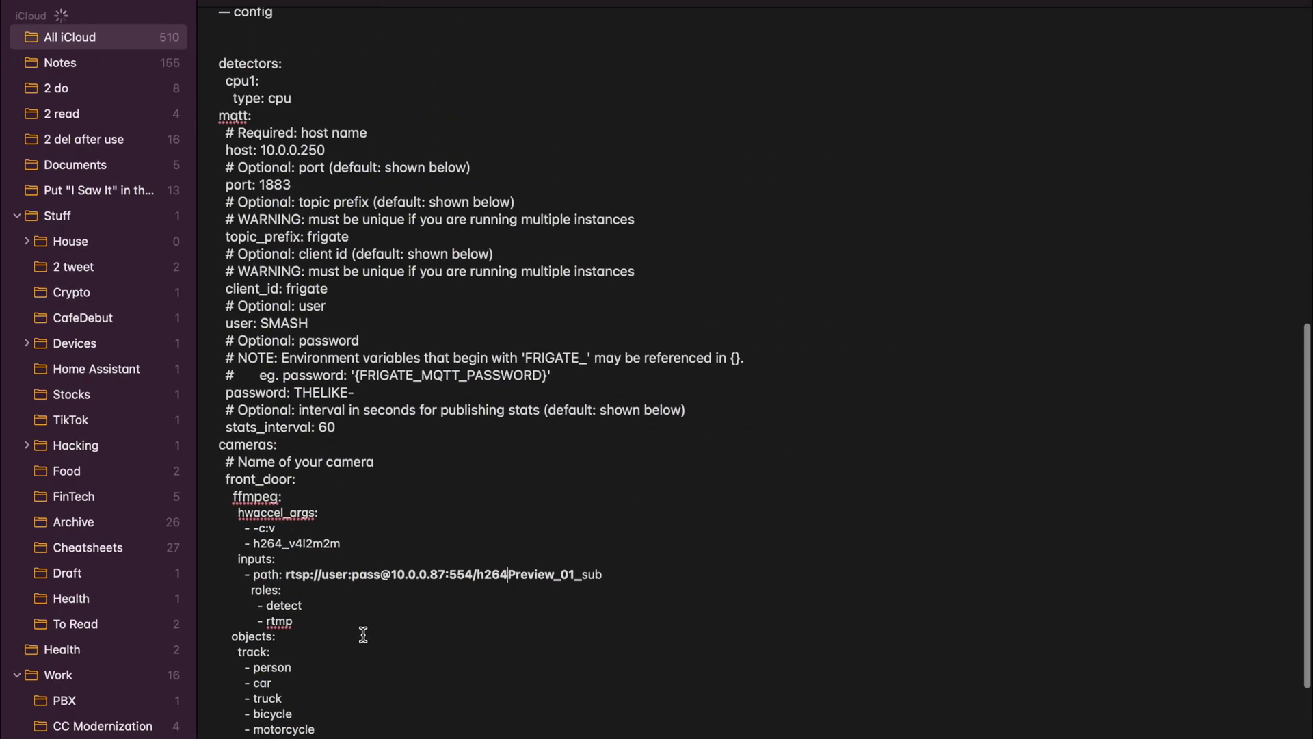
drag(220, 137, 327, 717)
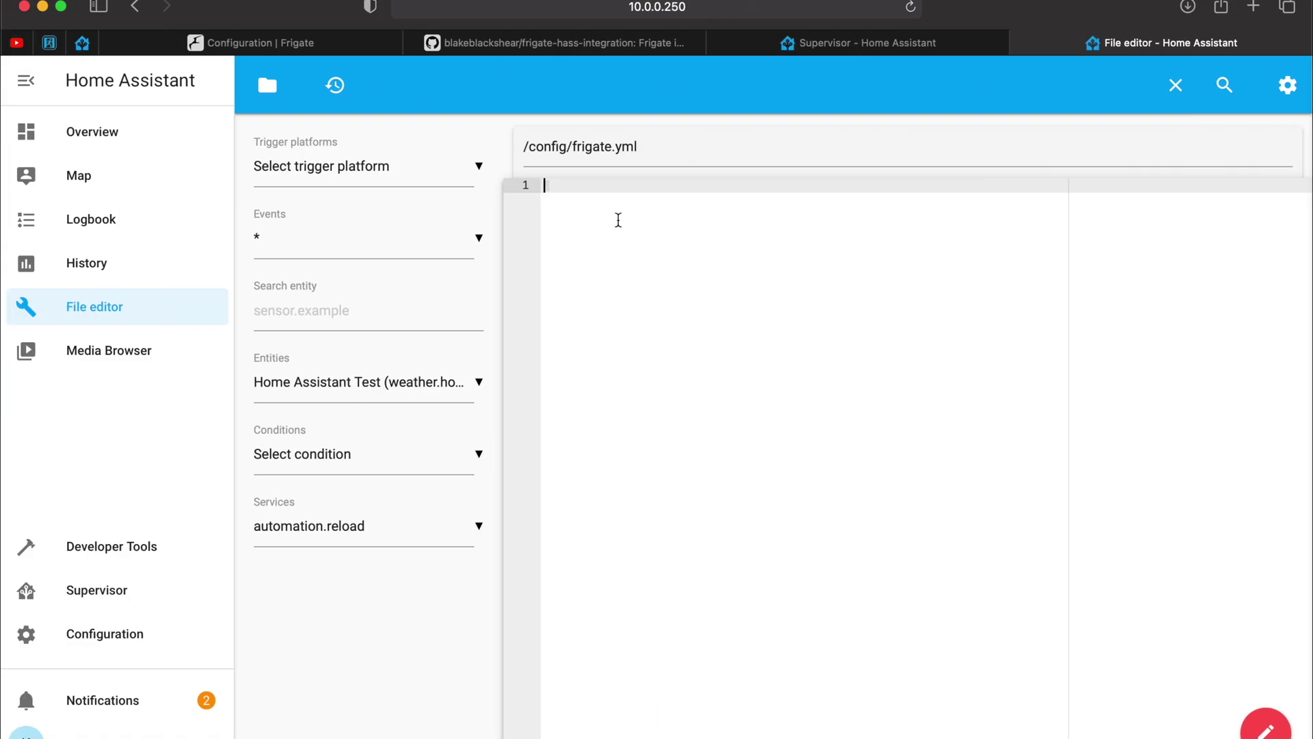
key(super+v)
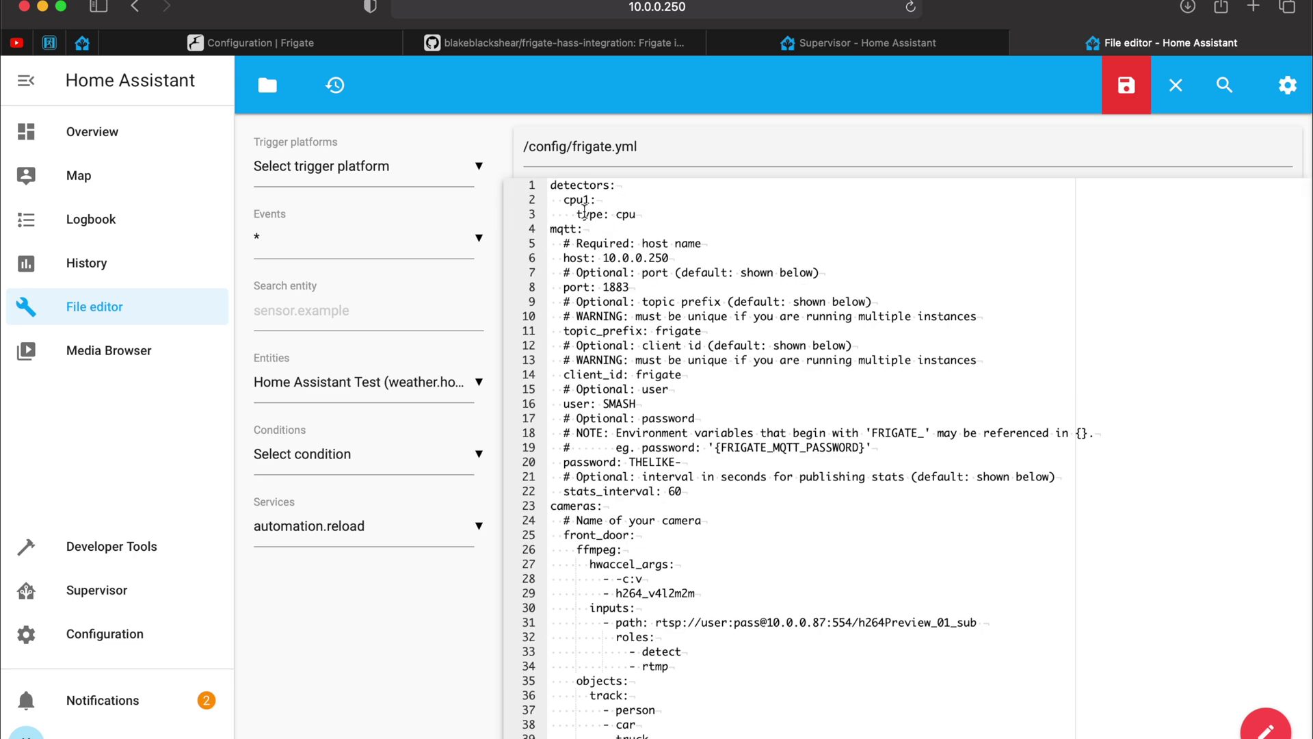
Step: Look over the Detectors page of the Frigate documentation
click(327, 45)
click(71, 463)
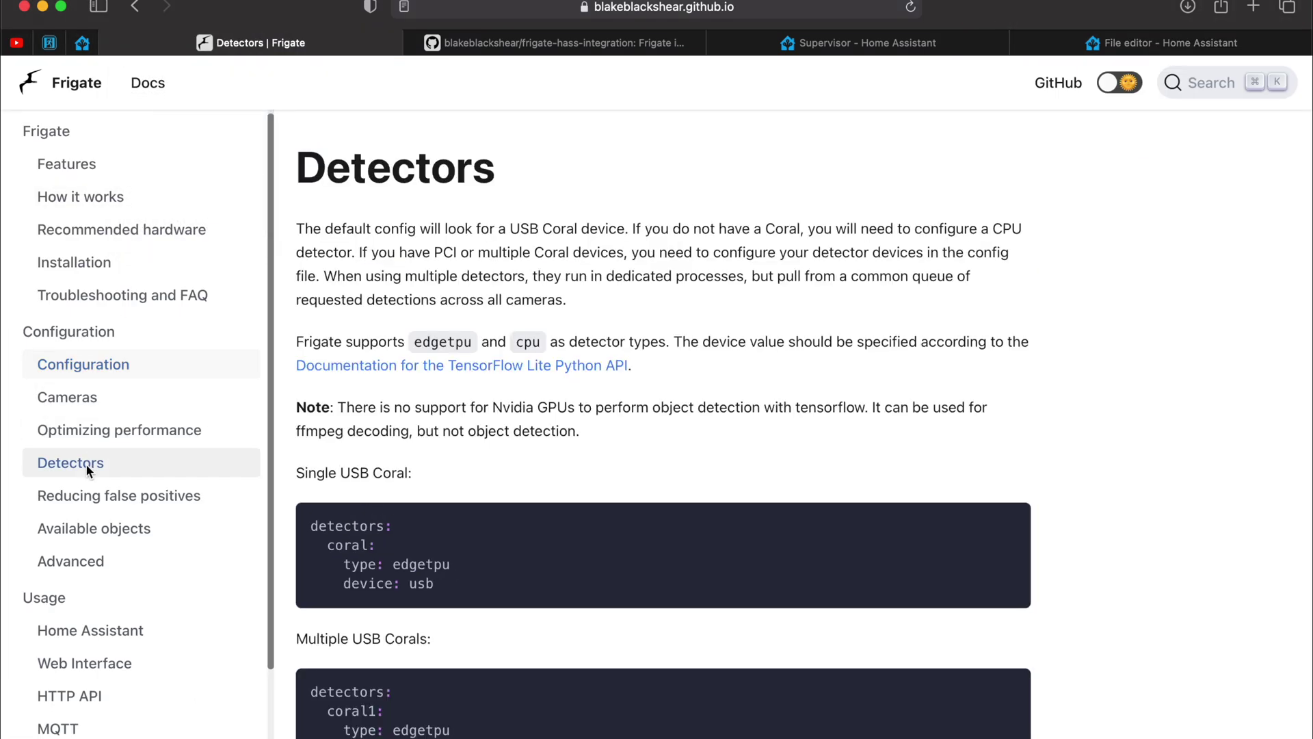
scroll(591, 513, down, 3)
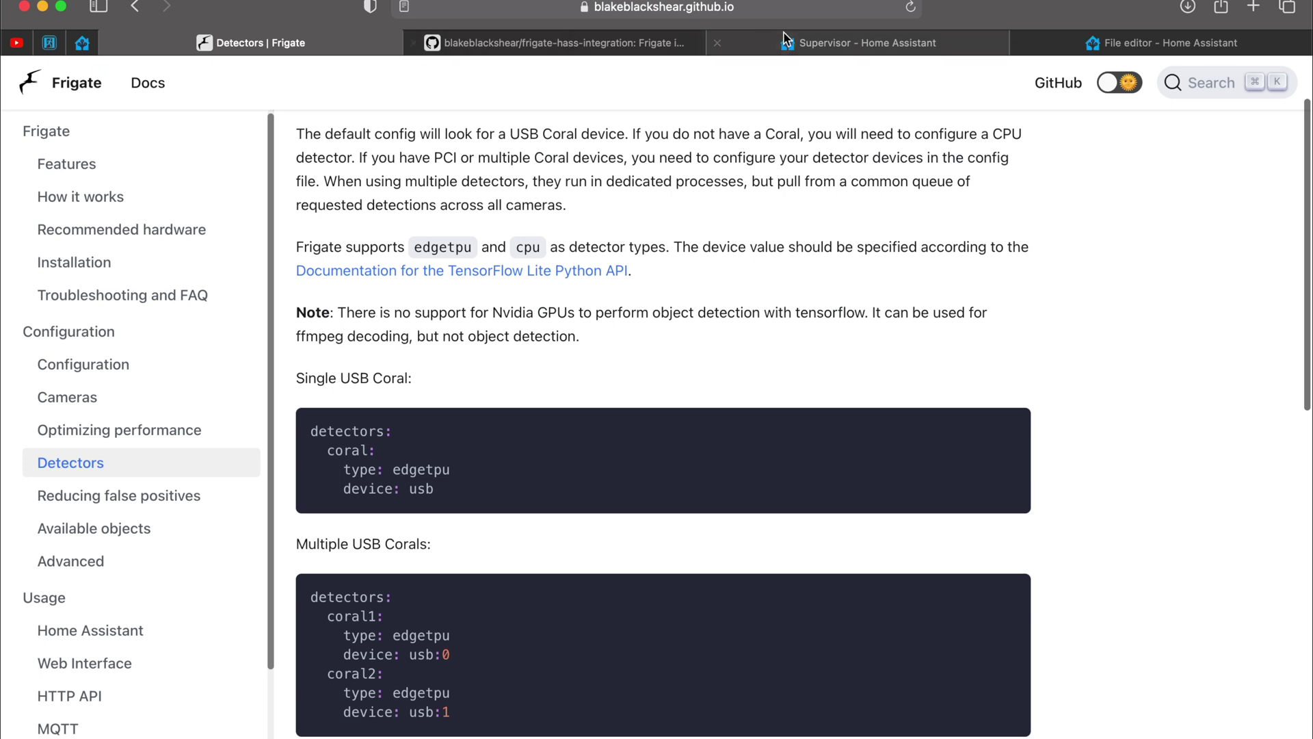
Step: Check the MQTT host, port 1883, user and password values in frigate.yml, then return to the Detectors docs
click(1127, 43)
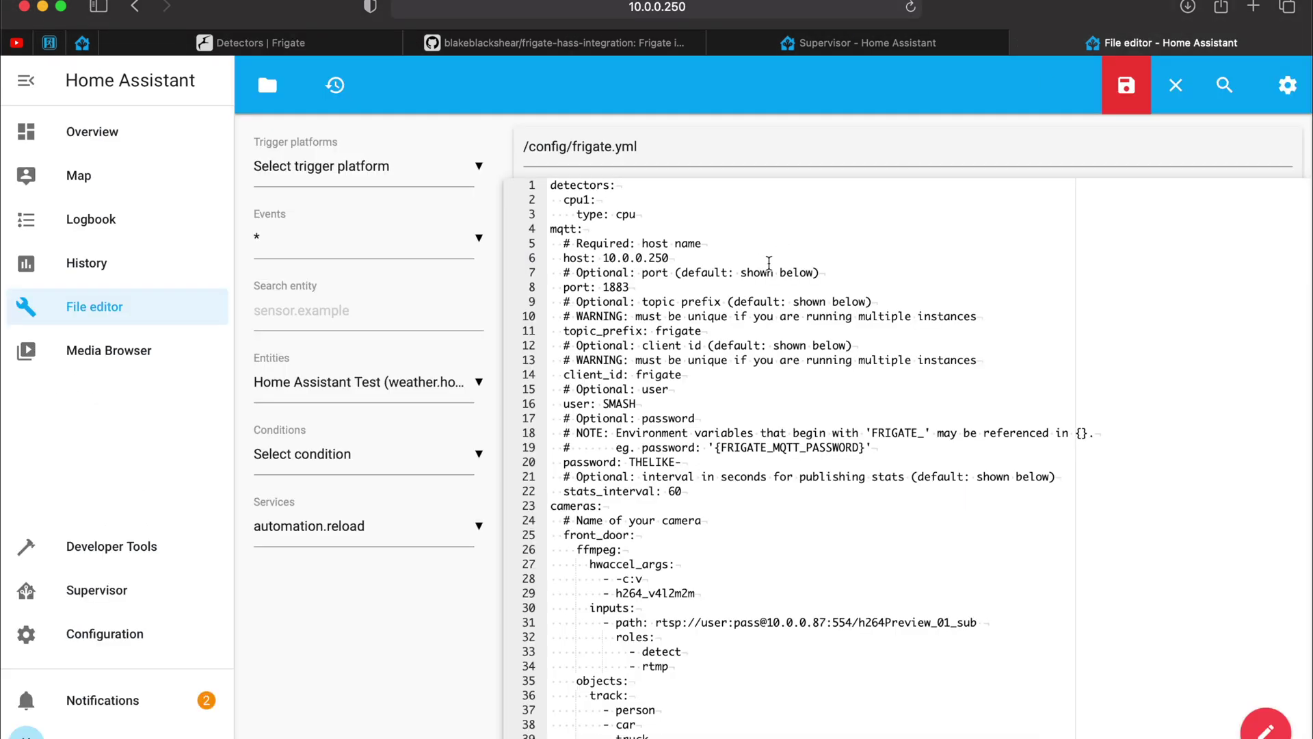
click(662, 254)
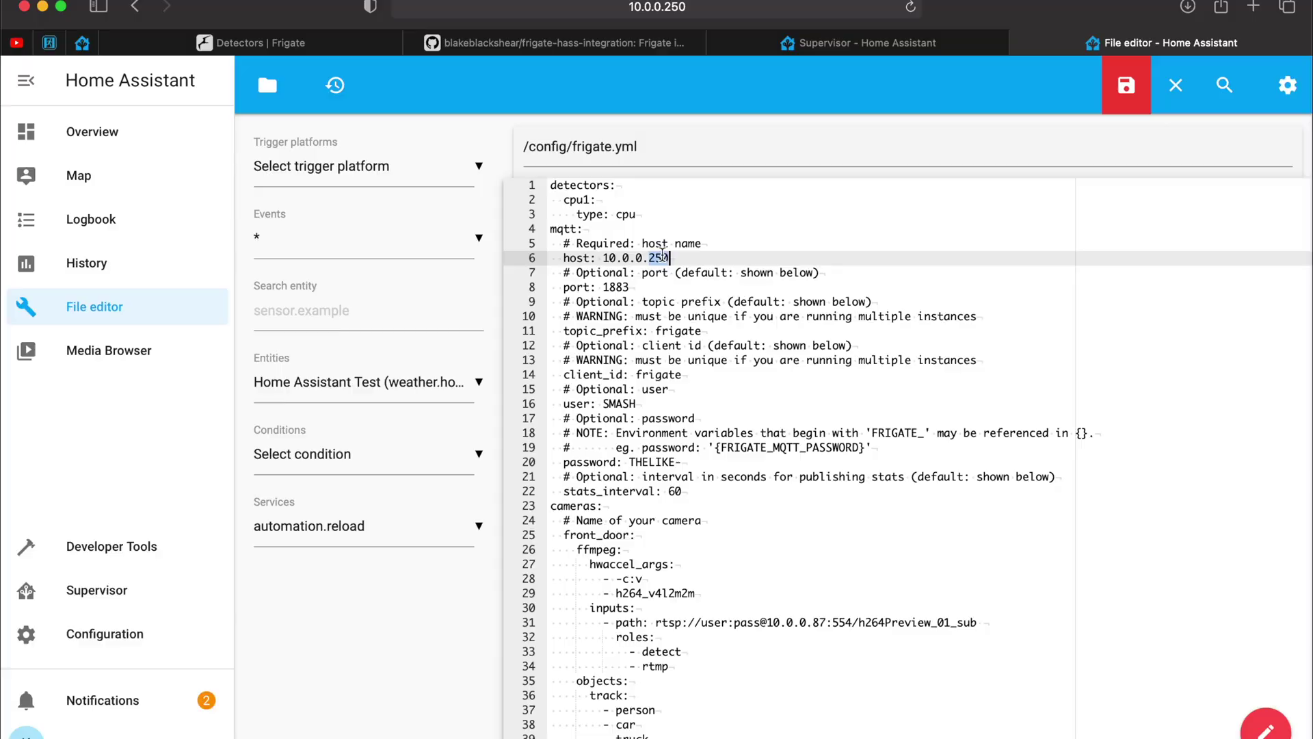
double_click(613, 286)
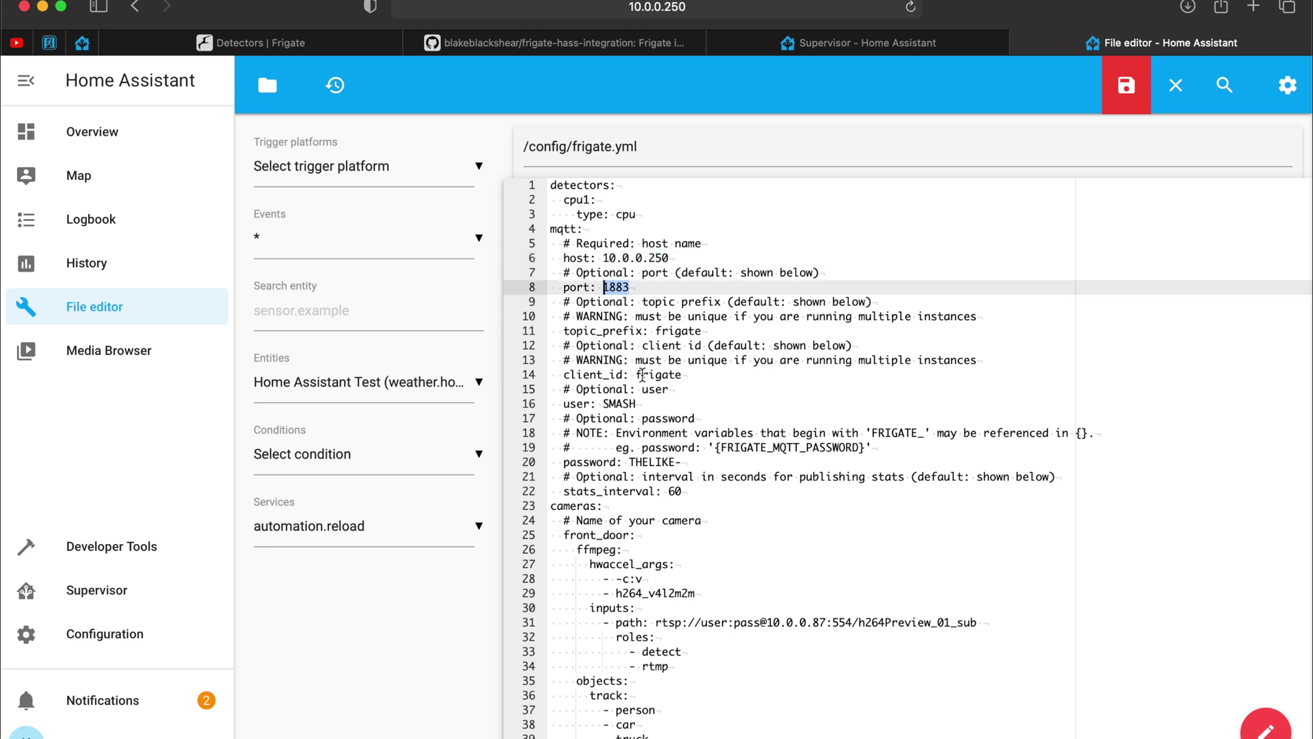
double_click(623, 403)
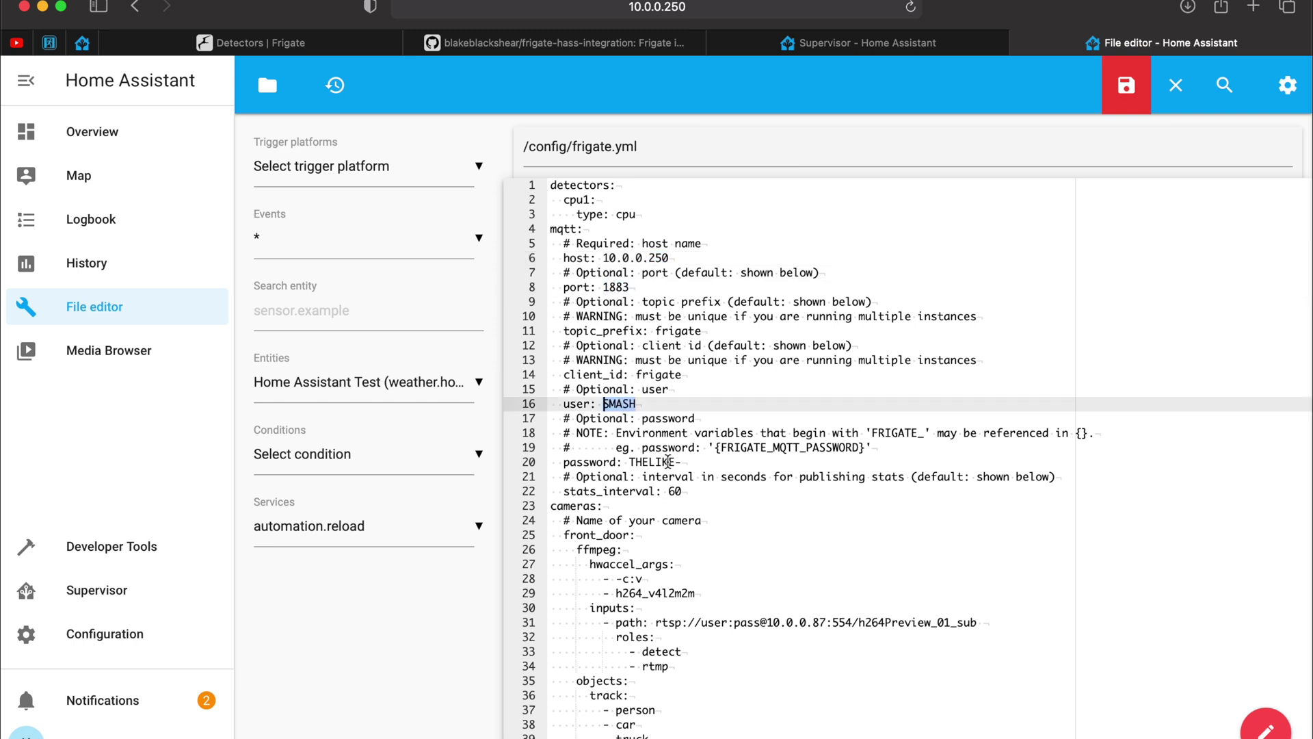
double_click(668, 462)
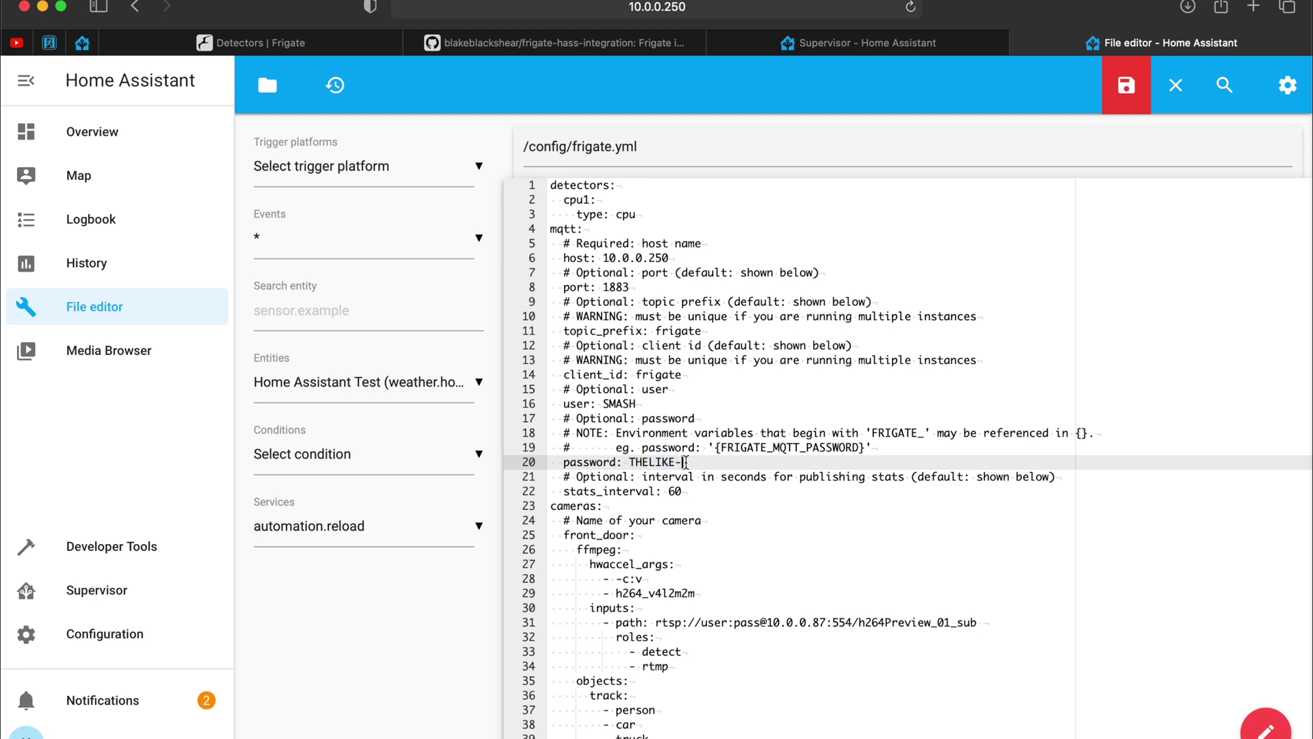
scroll(702, 444, down, 2)
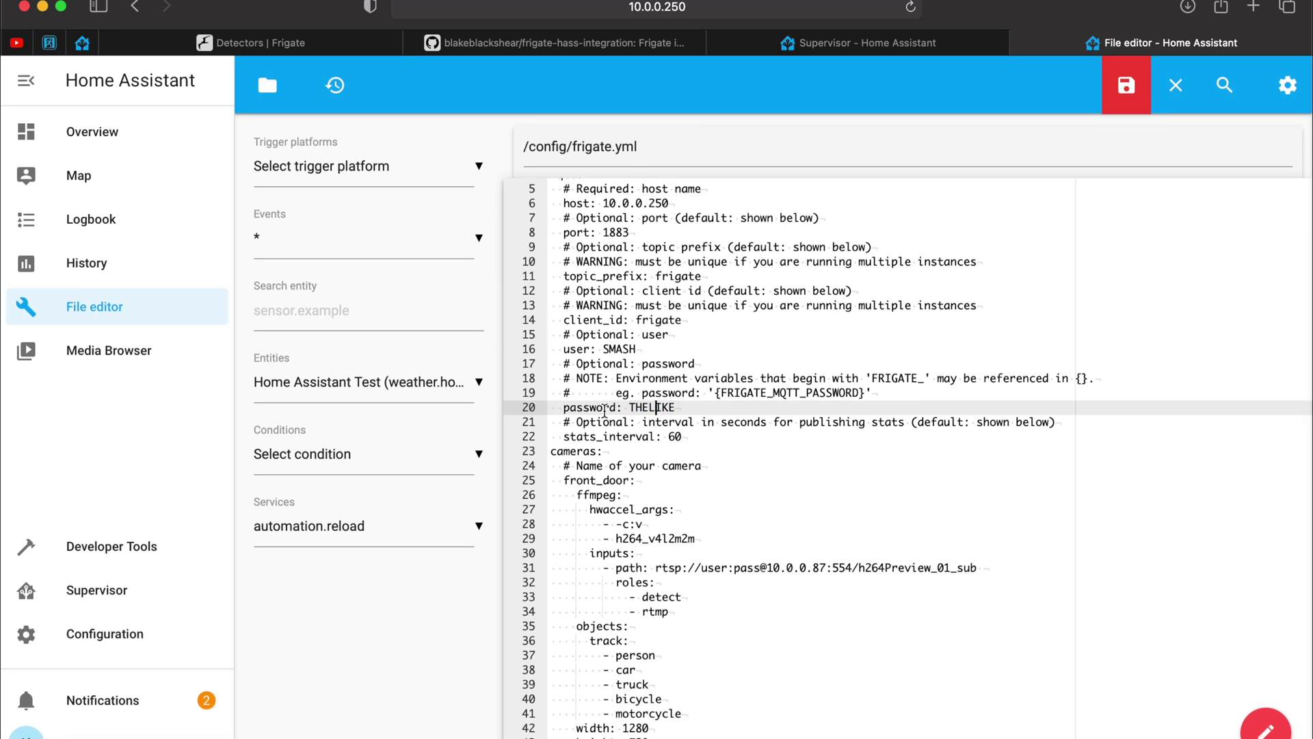
click(294, 38)
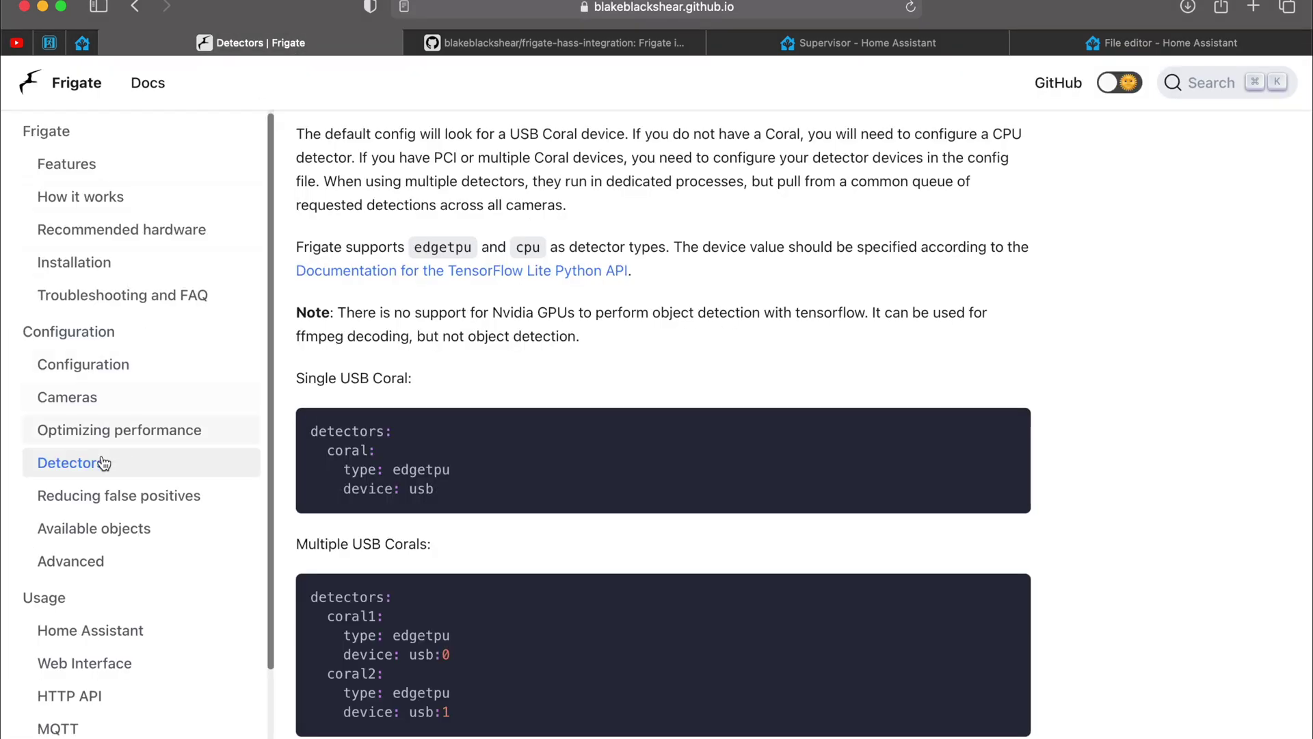
Step: Scroll through the Frigate Cameras and Configuration doc pages, glance at the frigate-hass-integration README, and return to frigate.yml
click(82, 403)
scroll(530, 403, down, 10)
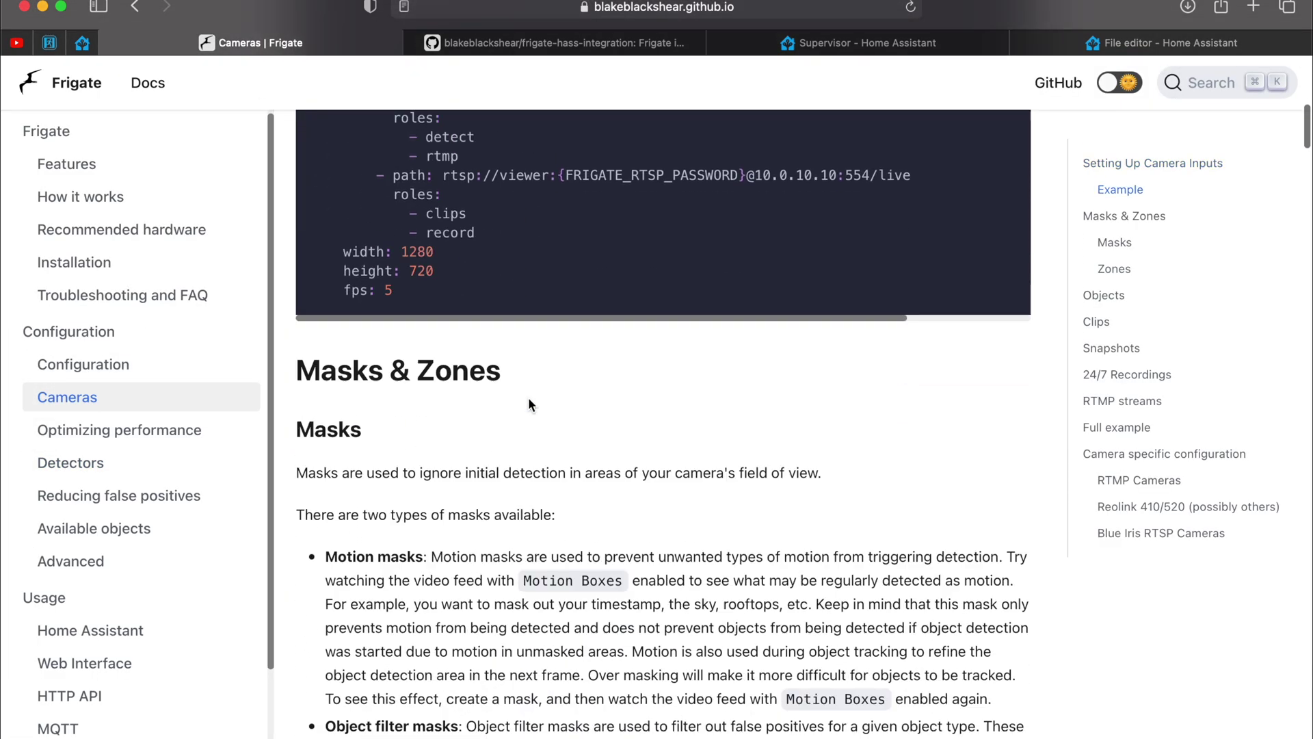
scroll(529, 402, down, 10)
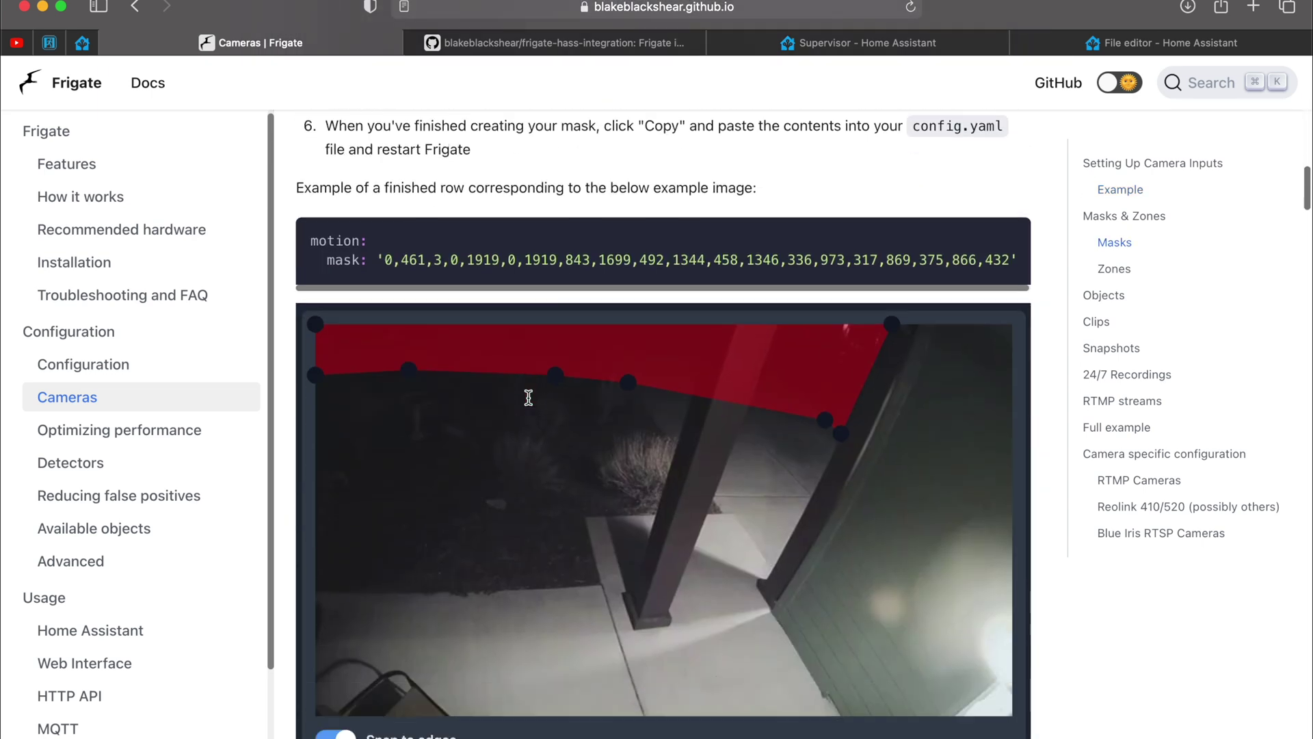
scroll(527, 396, up, 6)
scroll(528, 397, up, 15)
click(79, 364)
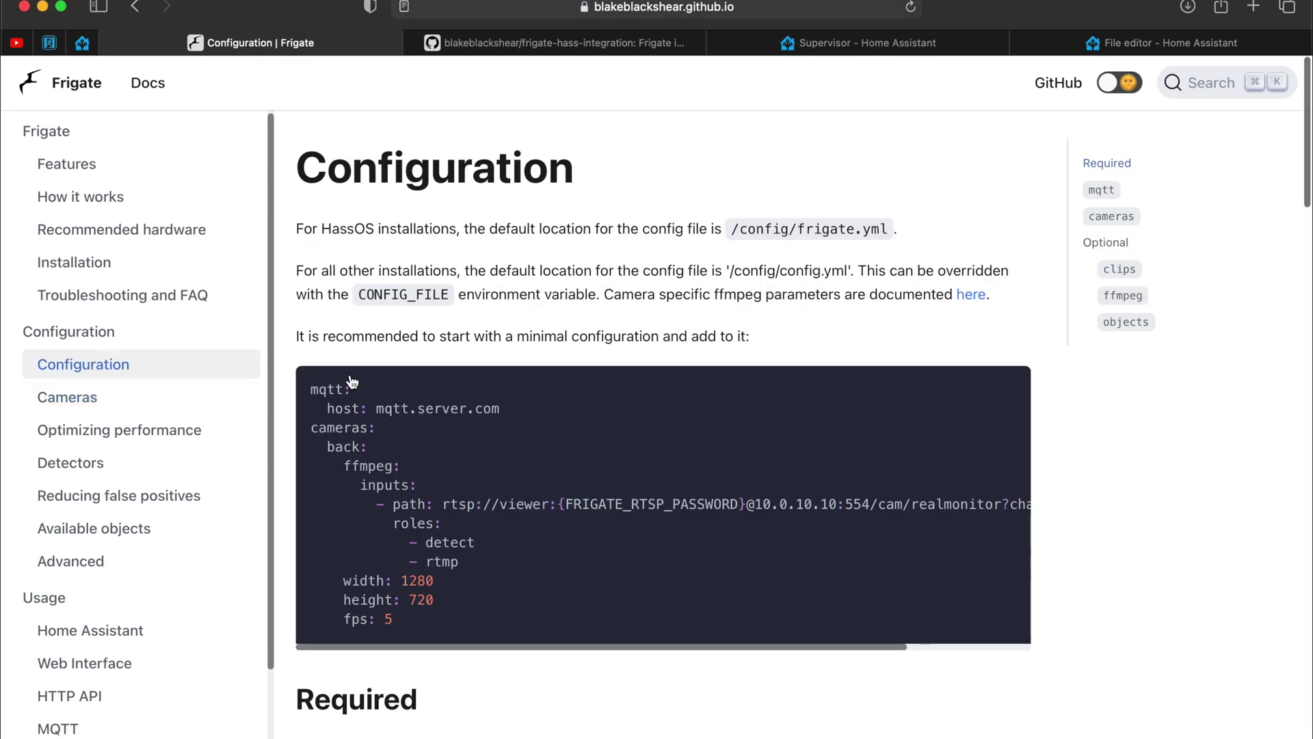
scroll(549, 487, down, 10)
scroll(549, 487, down, 15)
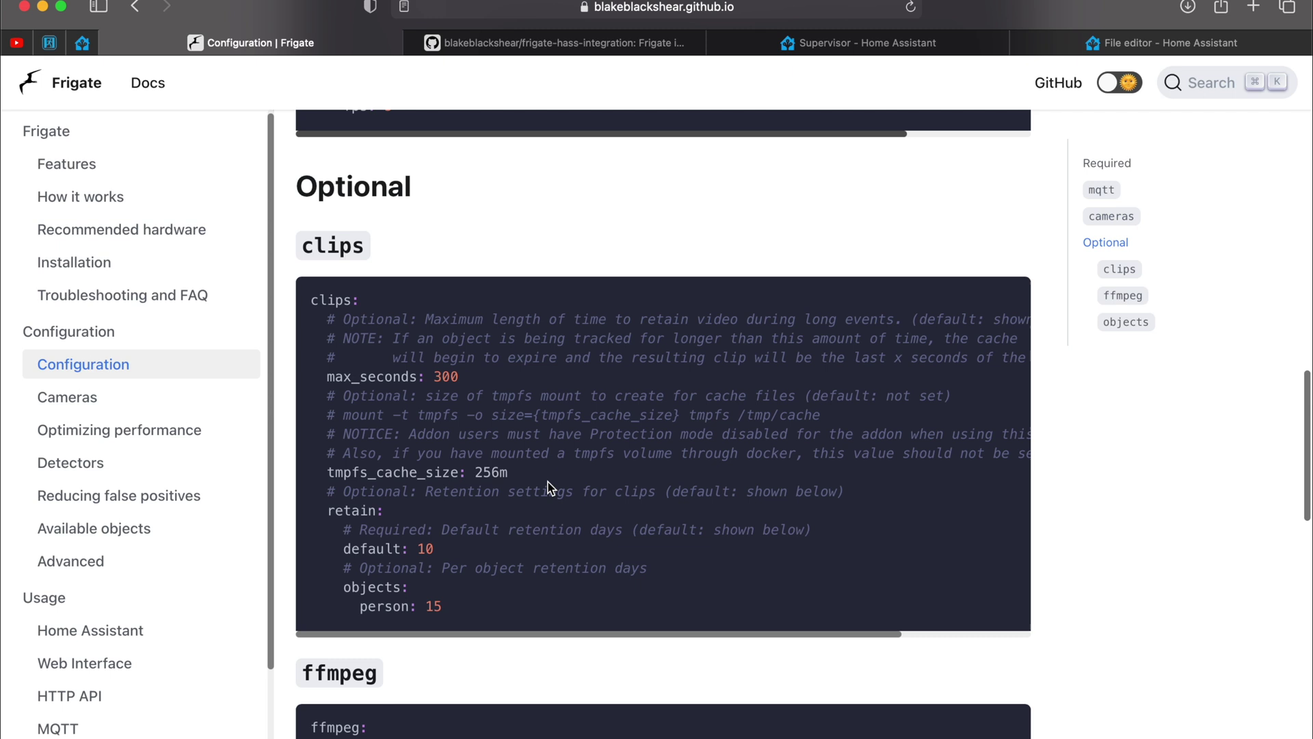
scroll(549, 486, up, 10)
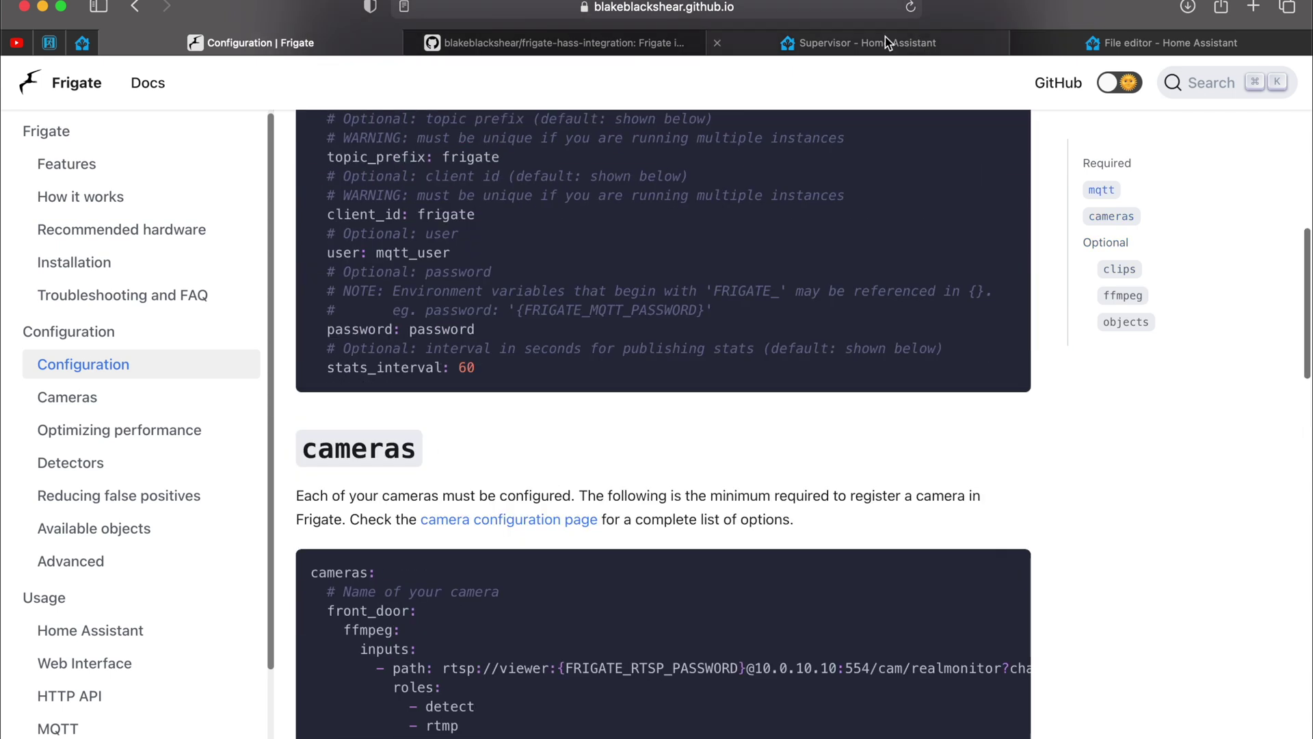
click(606, 44)
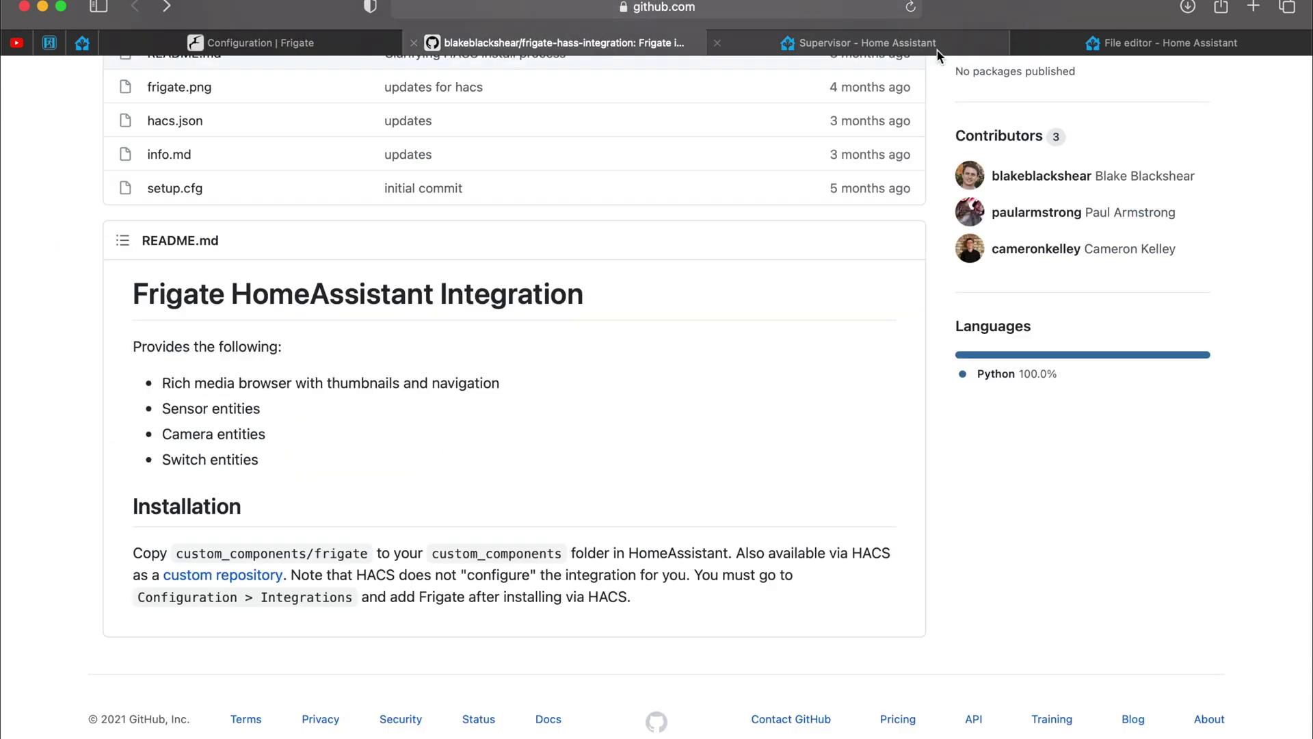
click(1142, 42)
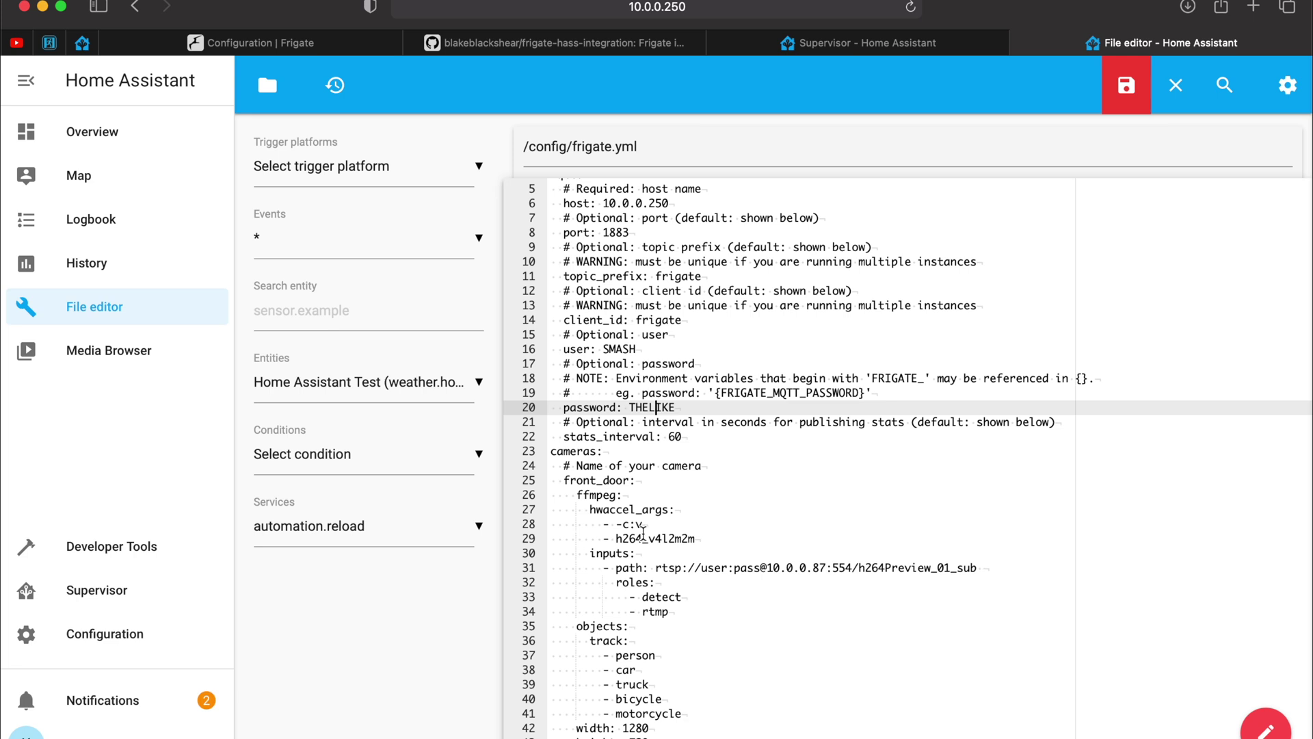
Step: Mark the hwaccel arguments on lines 28–29, then find the 64-bit Raspberry Pi FFmpeg Hardware Acceleration example
drag(697, 539, 610, 520)
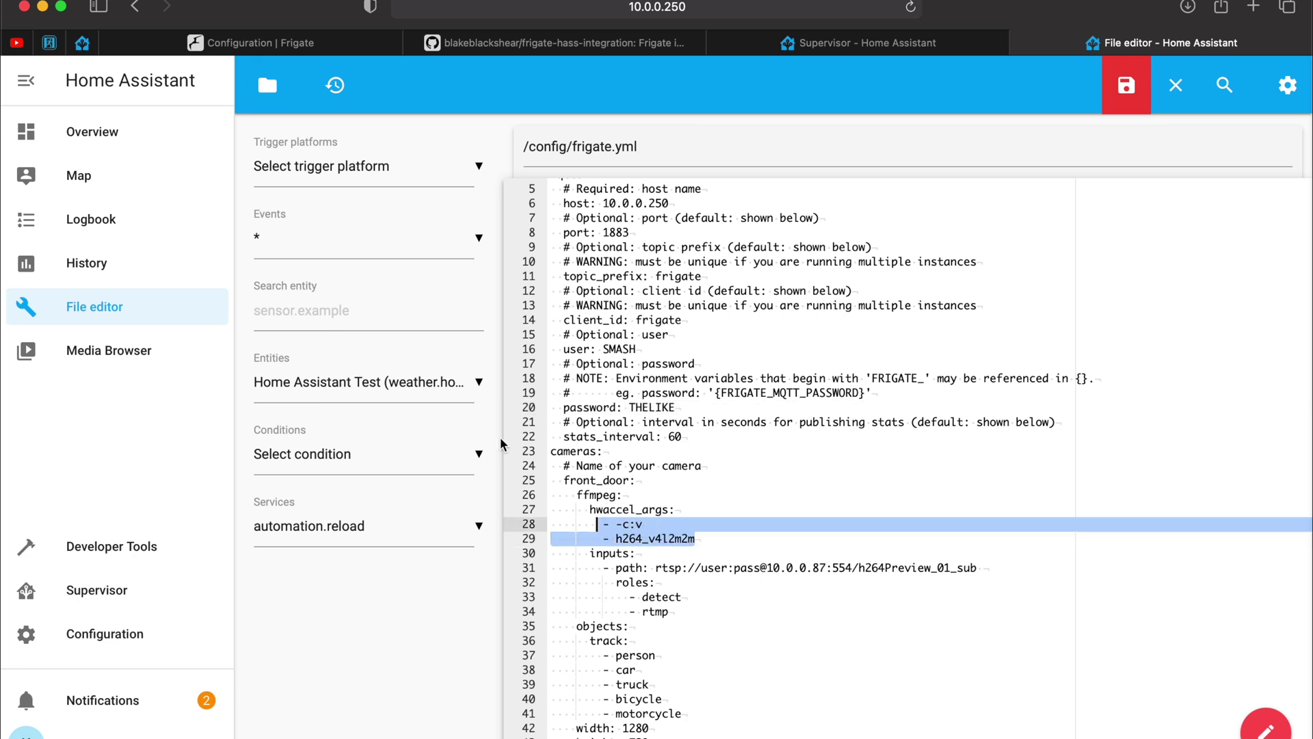
click(260, 43)
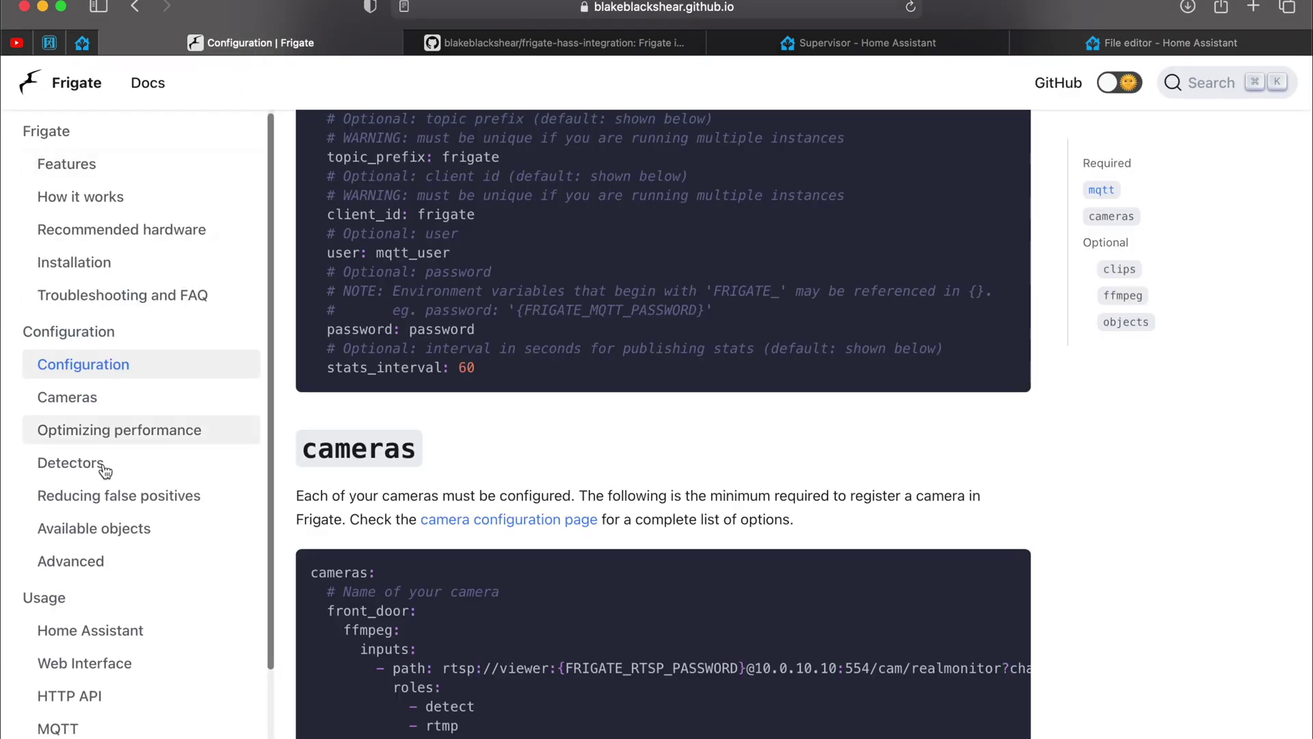
click(140, 431)
scroll(498, 451, down, 8)
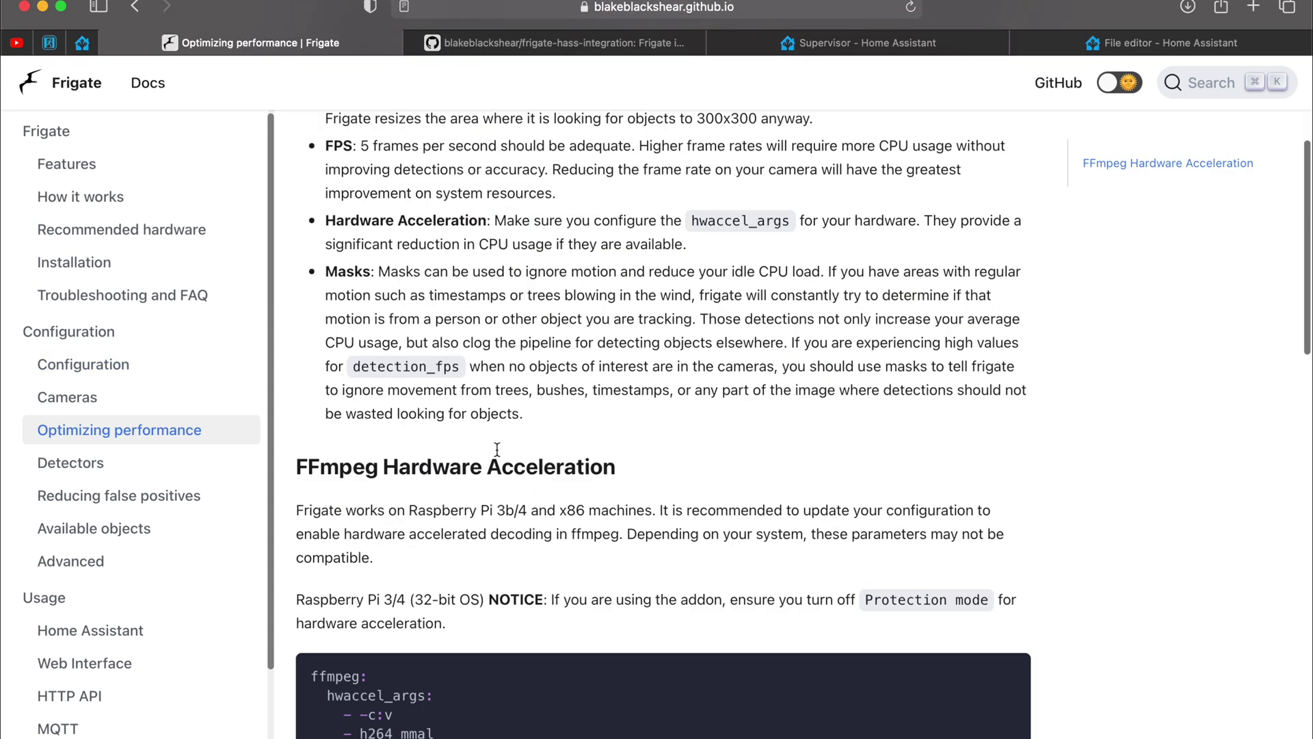
scroll(499, 454, down, 1)
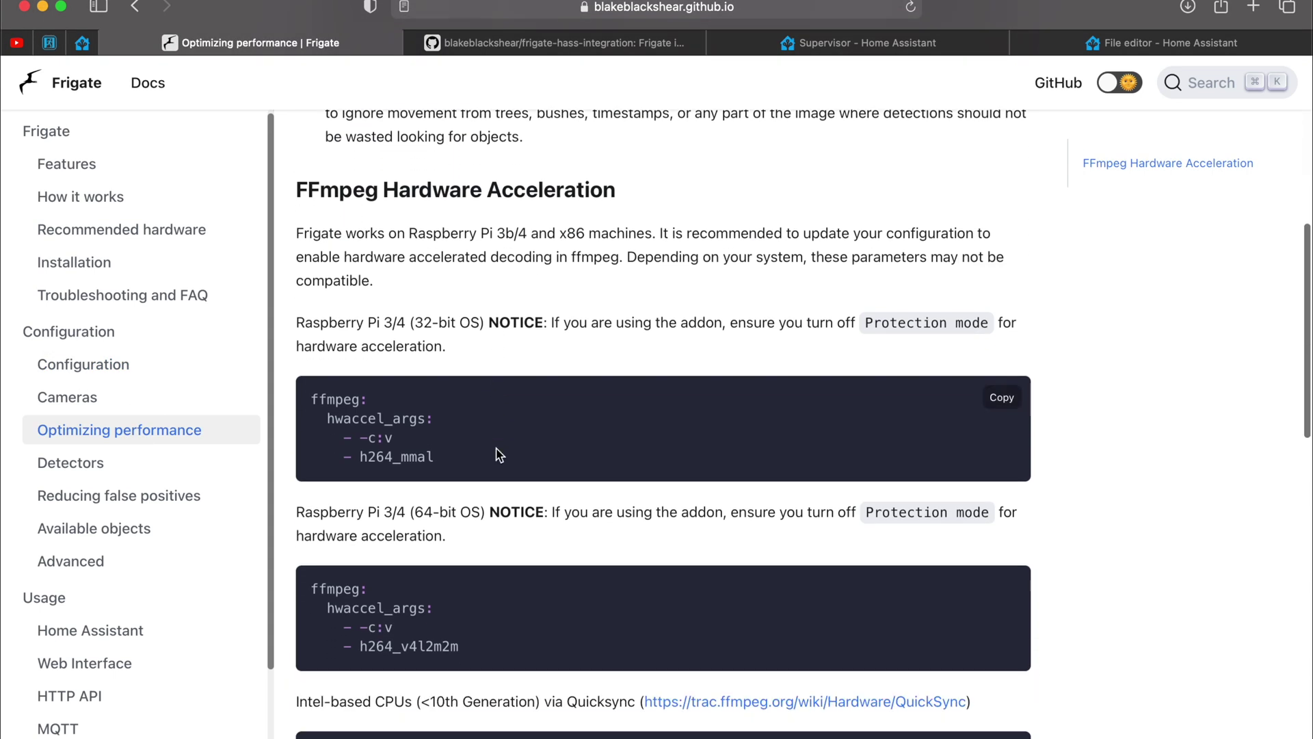
double_click(414, 321)
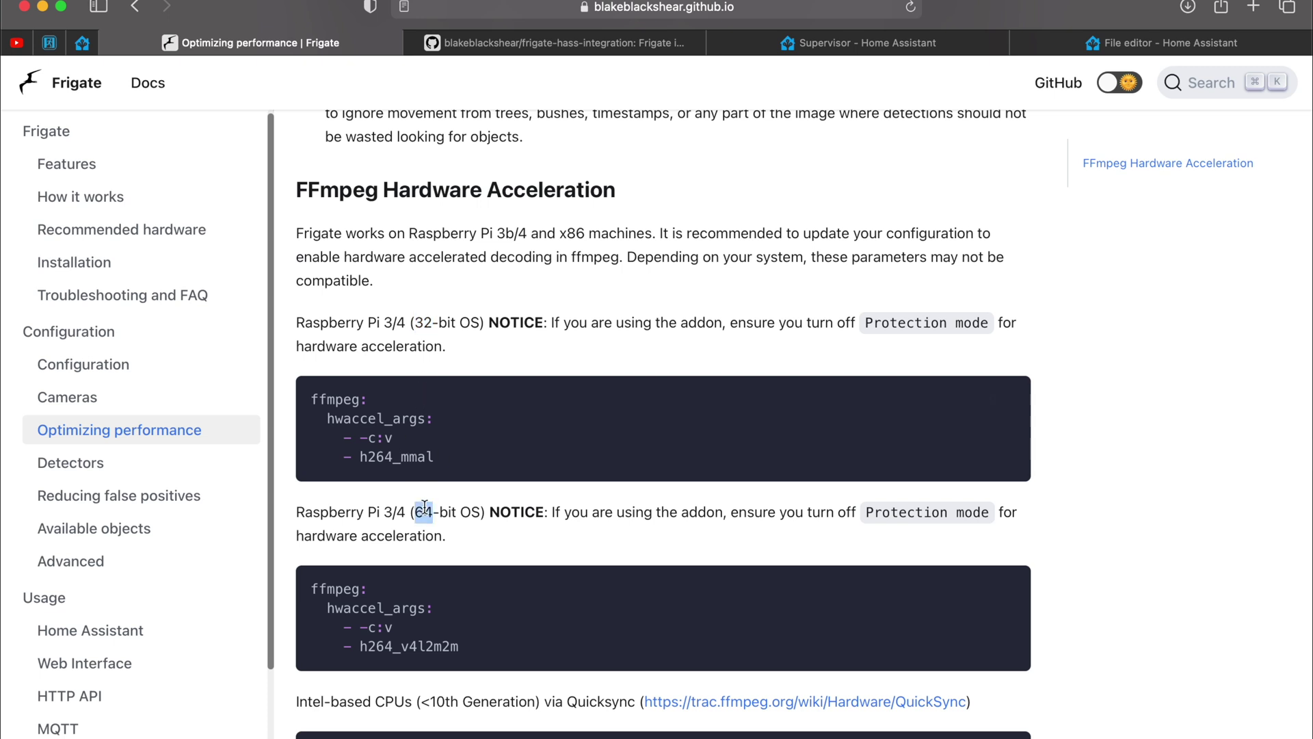
scroll(404, 626, down, 3)
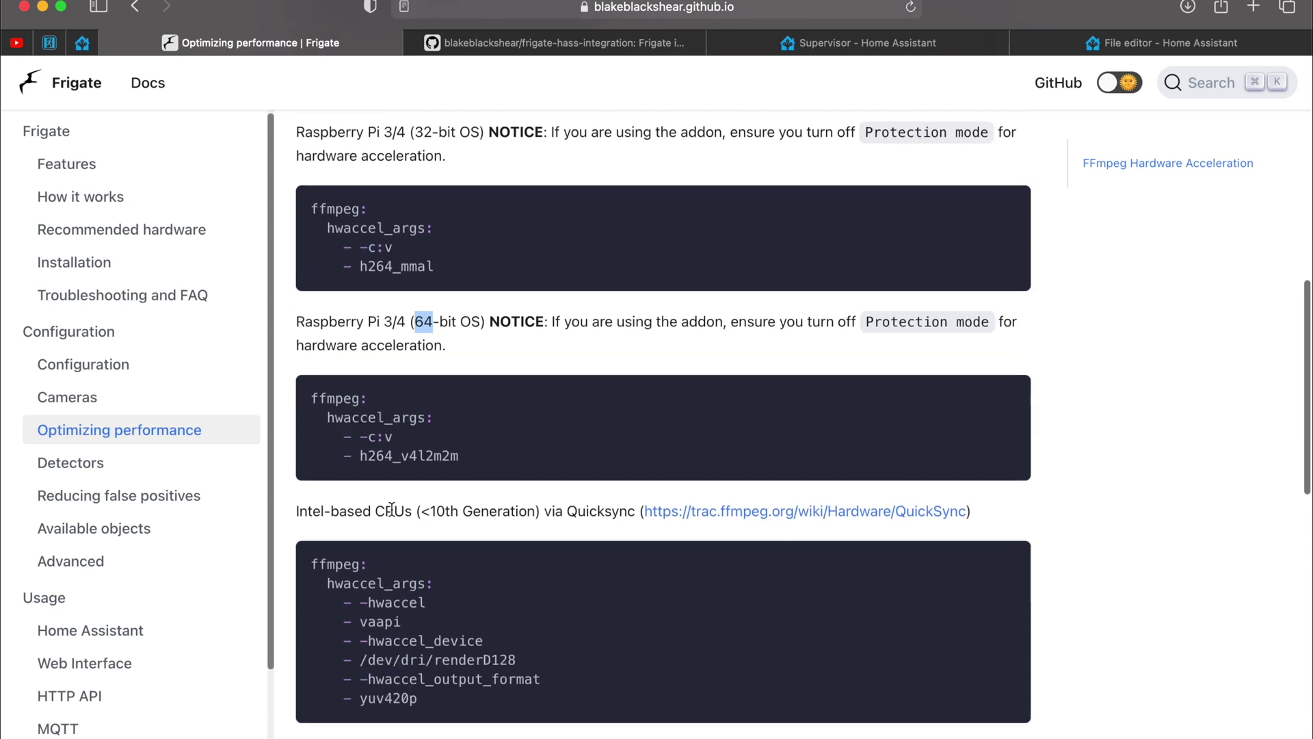
scroll(391, 509, down, 3)
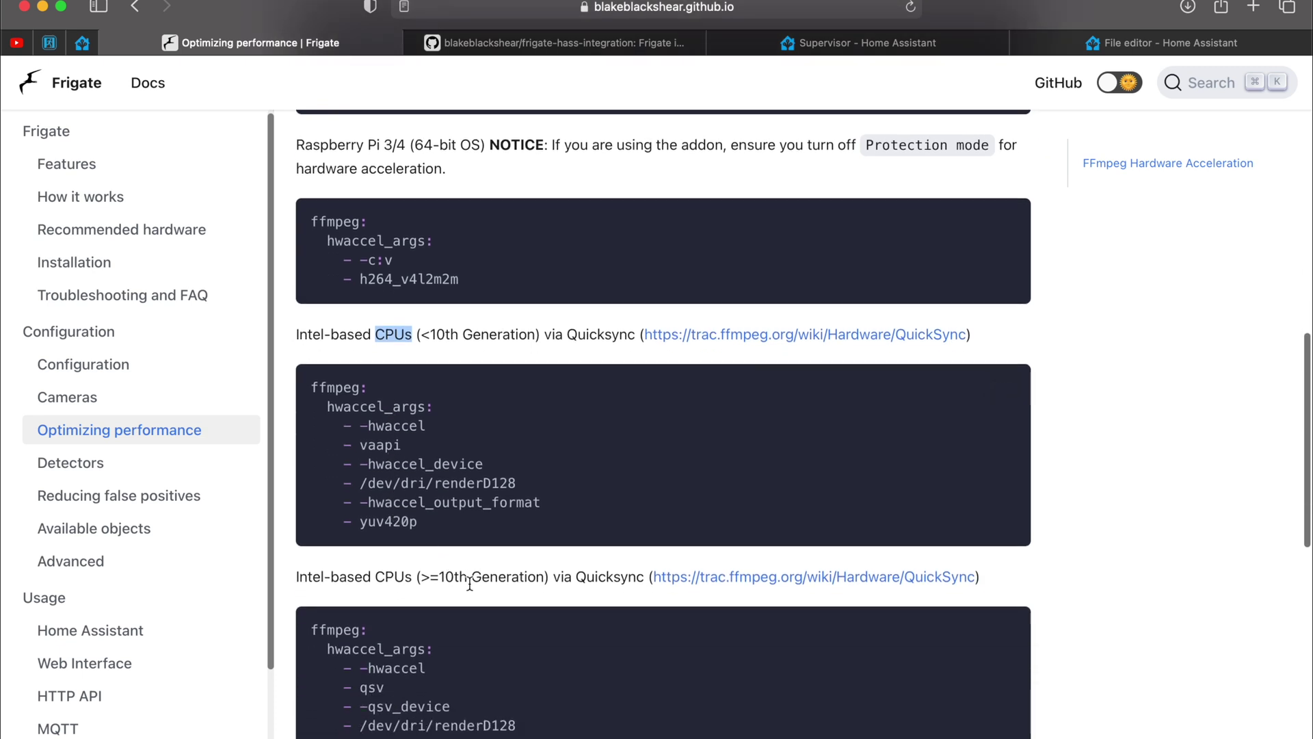
Step: Check the stream name h264Preview_01_sub and width 1280 in frigate.yml, then save the file
click(1133, 45)
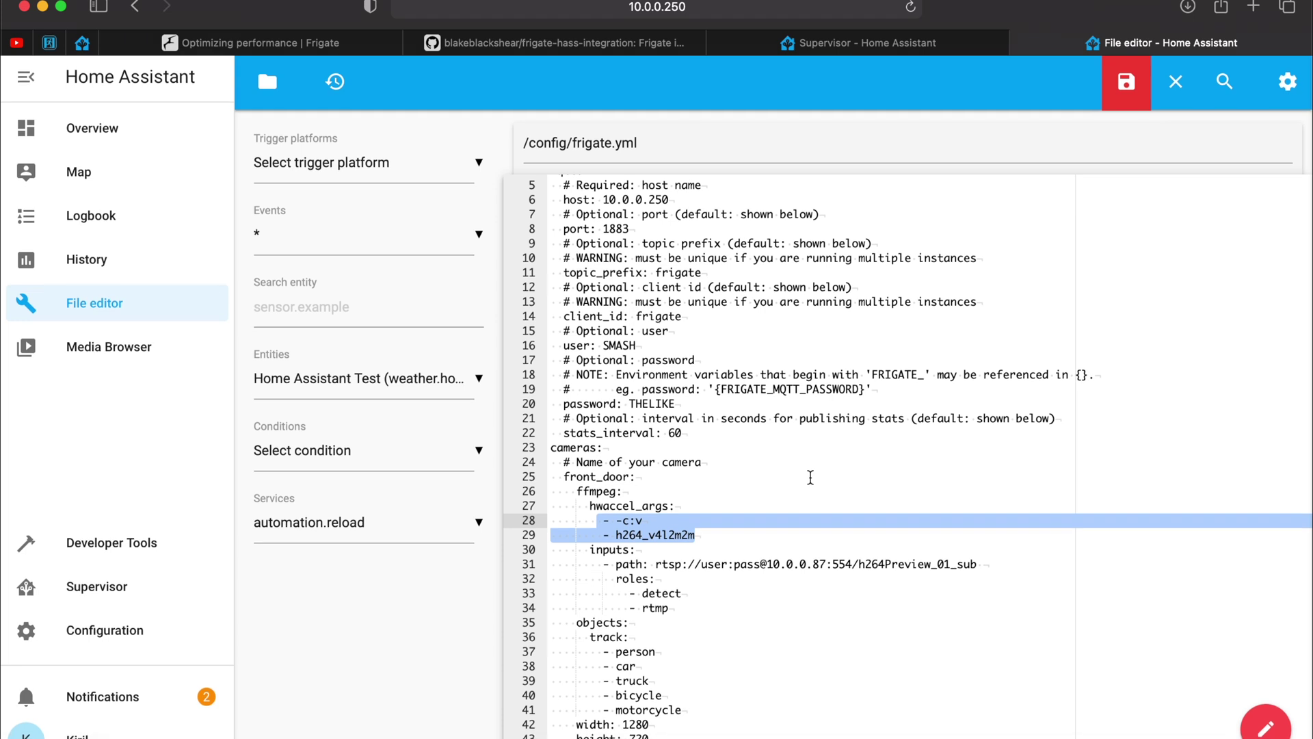
click(746, 571)
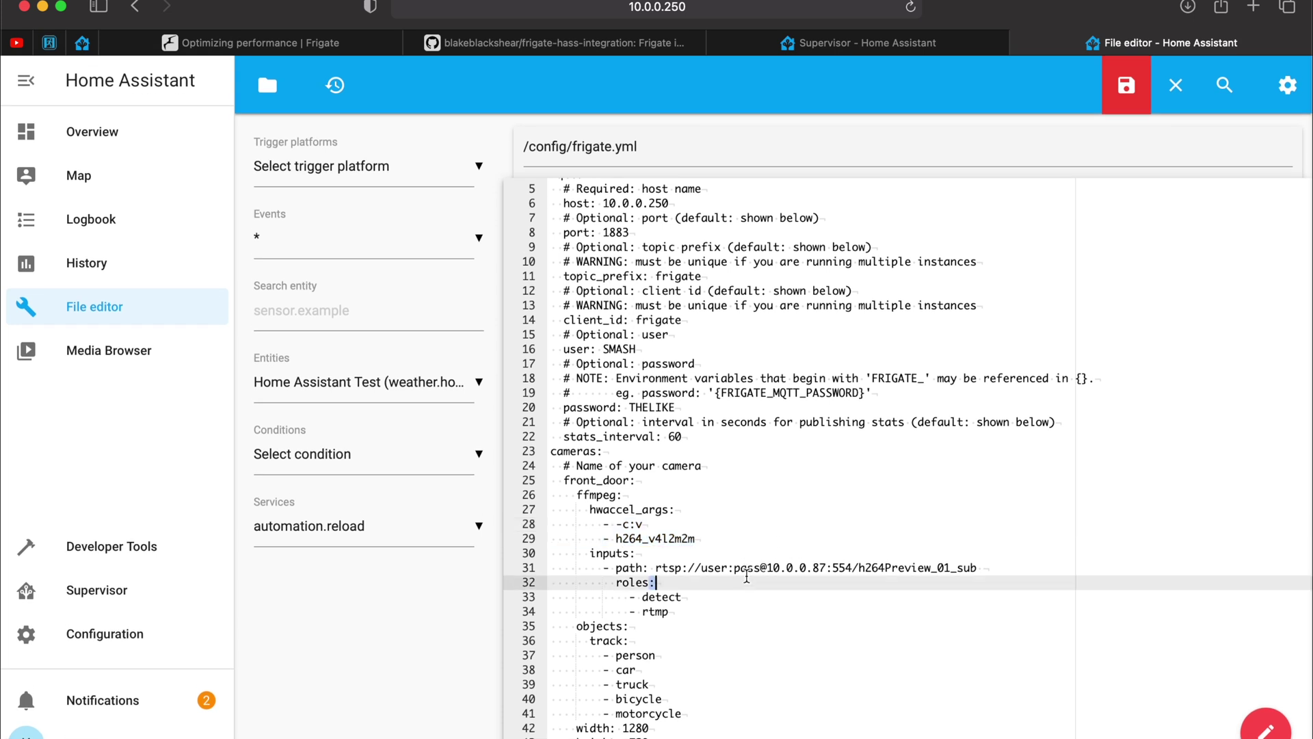
double_click(959, 569)
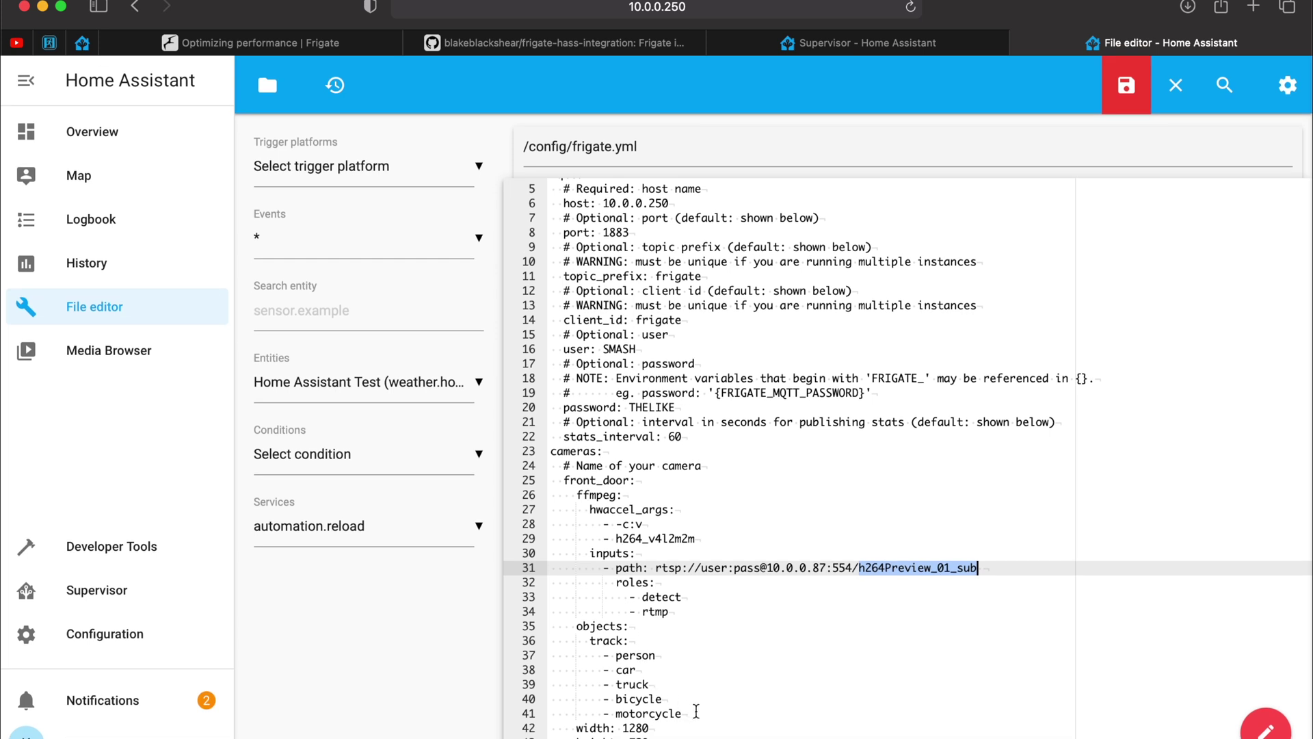
double_click(636, 728)
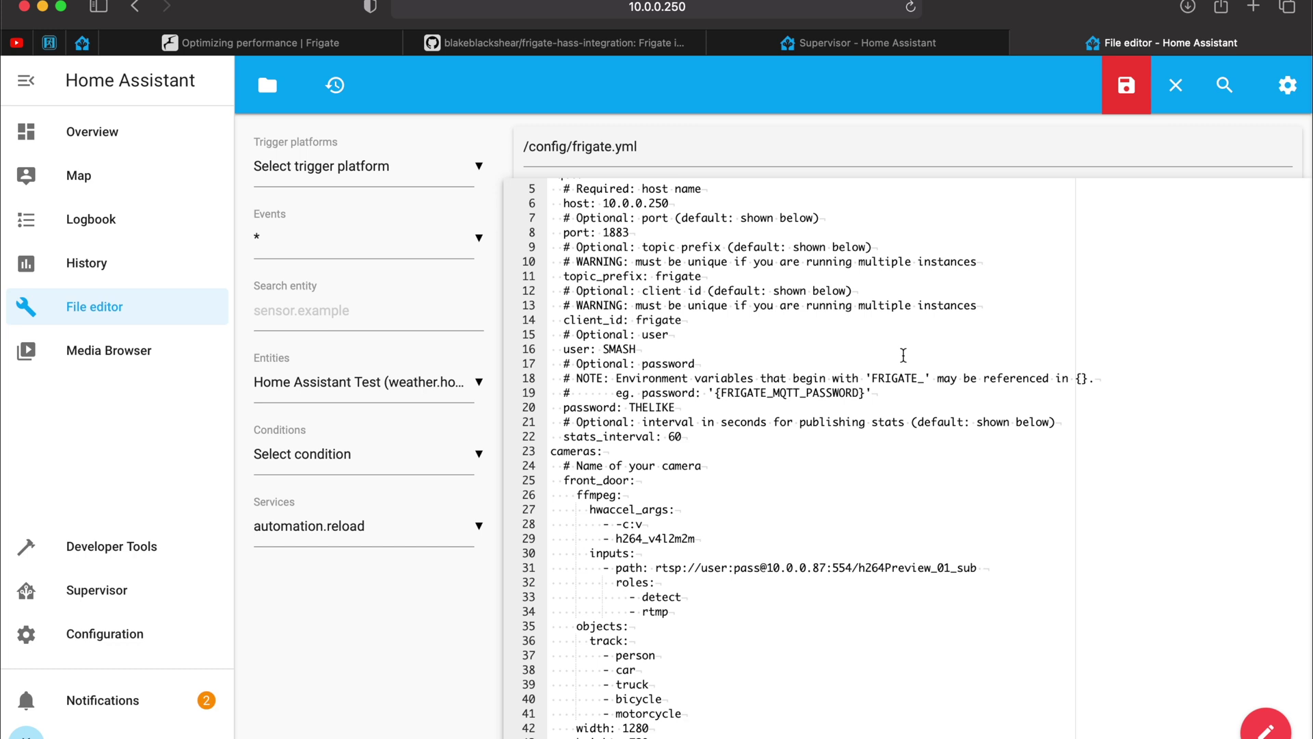
click(1124, 89)
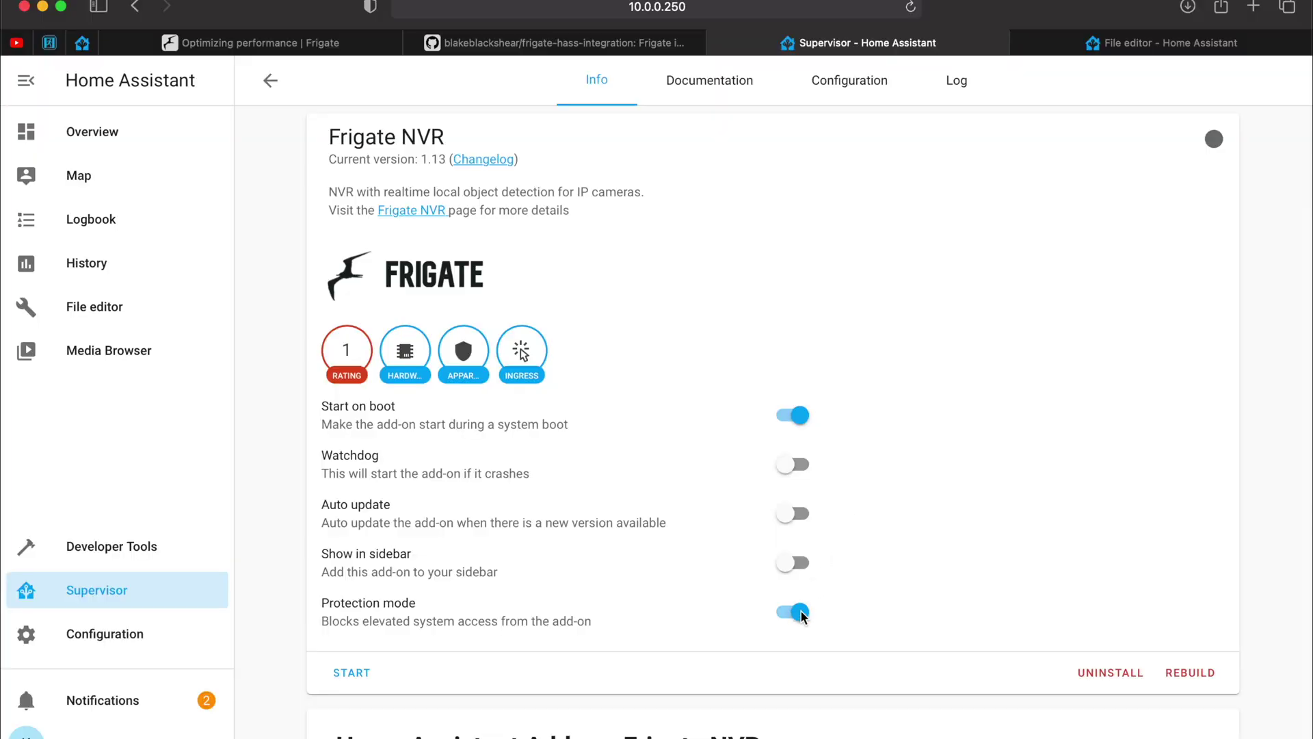
Step: Switch off Protection mode for Frigate NVR and scroll to the end of its log
click(801, 609)
scroll(868, 576, down, 4)
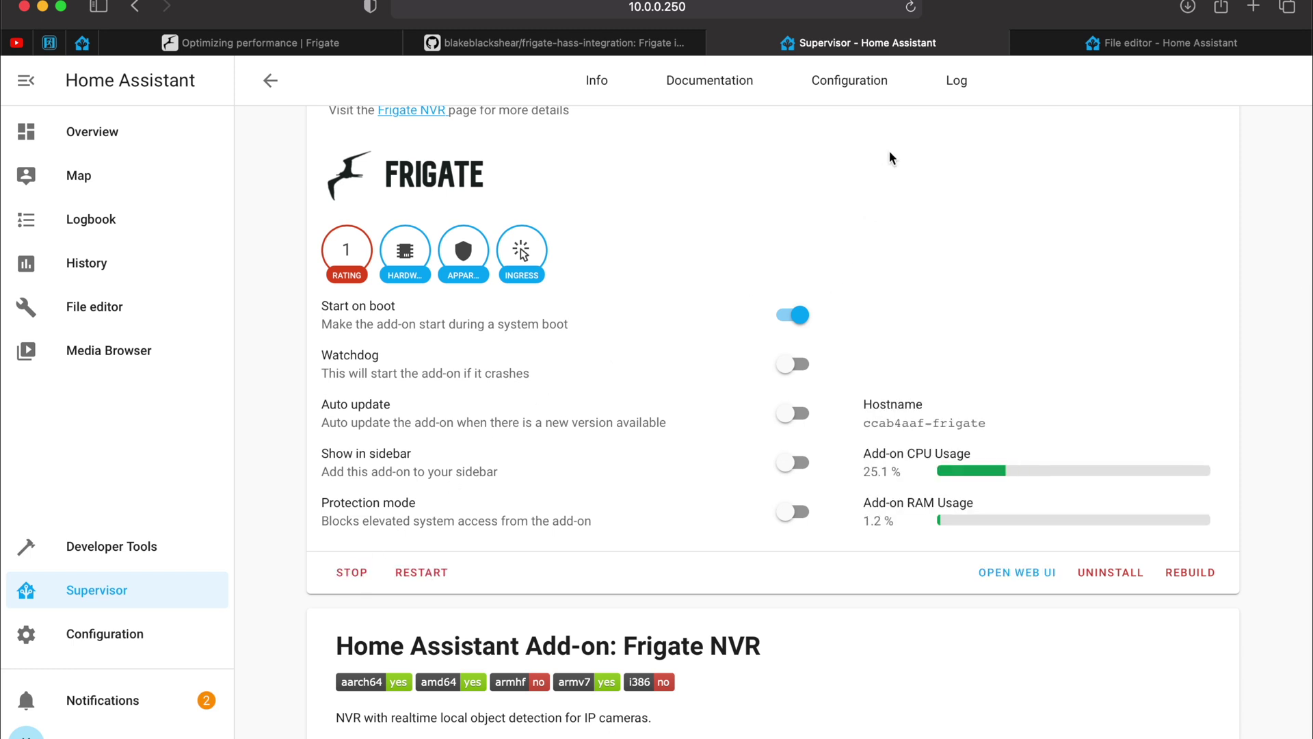
click(952, 93)
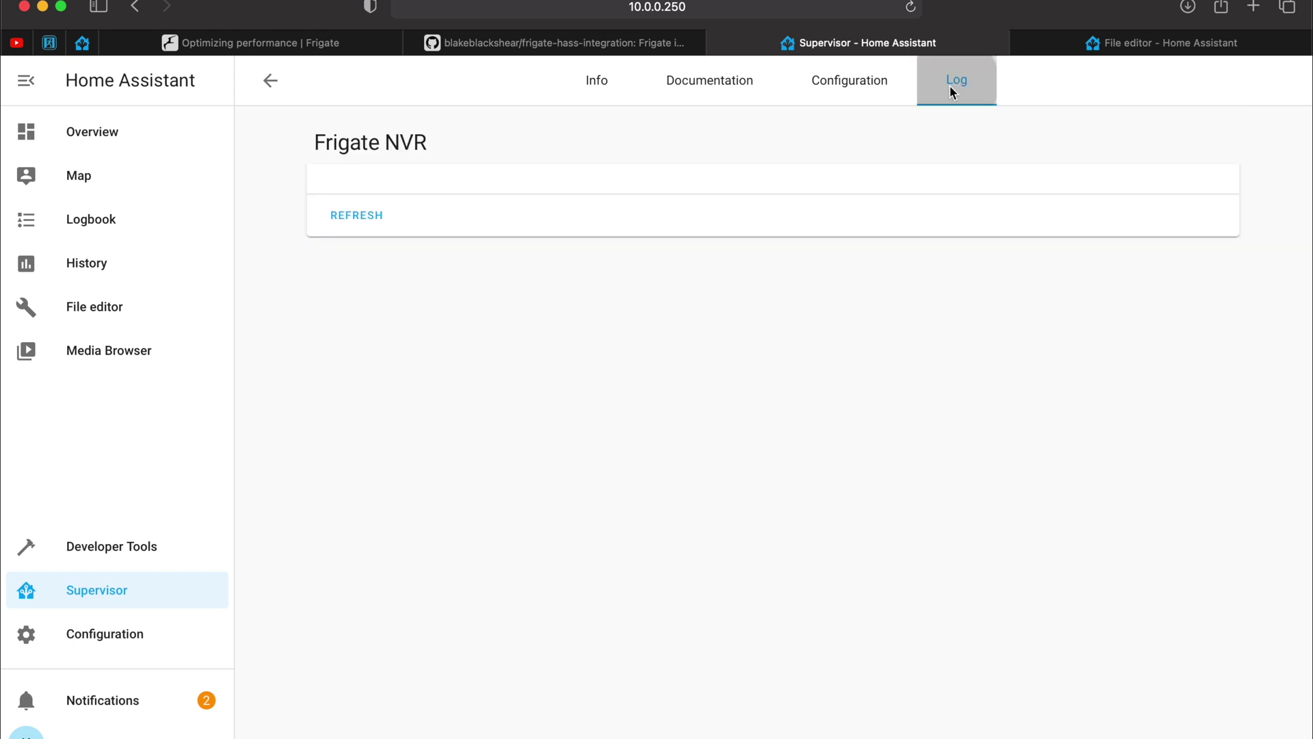
scroll(795, 385, down, 3)
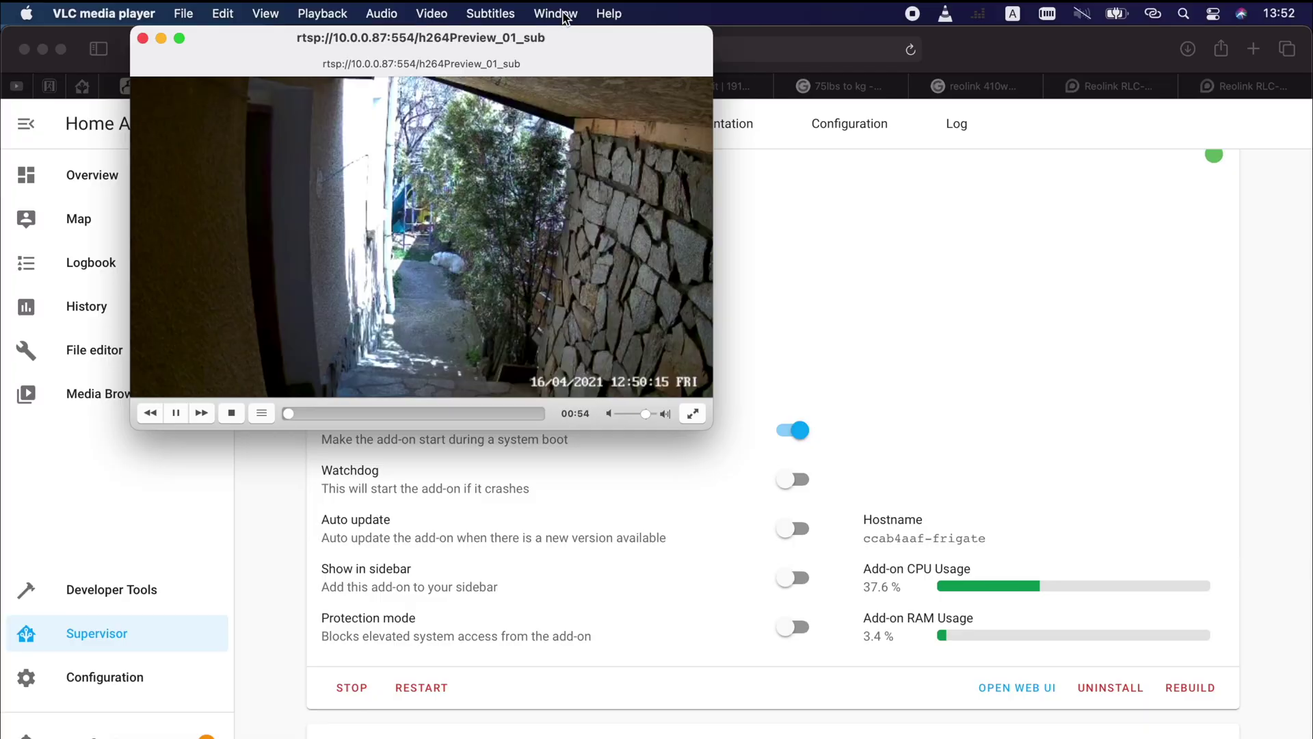
Step: Show VLC's codec details for the camera stream (H264, 640x352) and move the panel aside
click(565, 16)
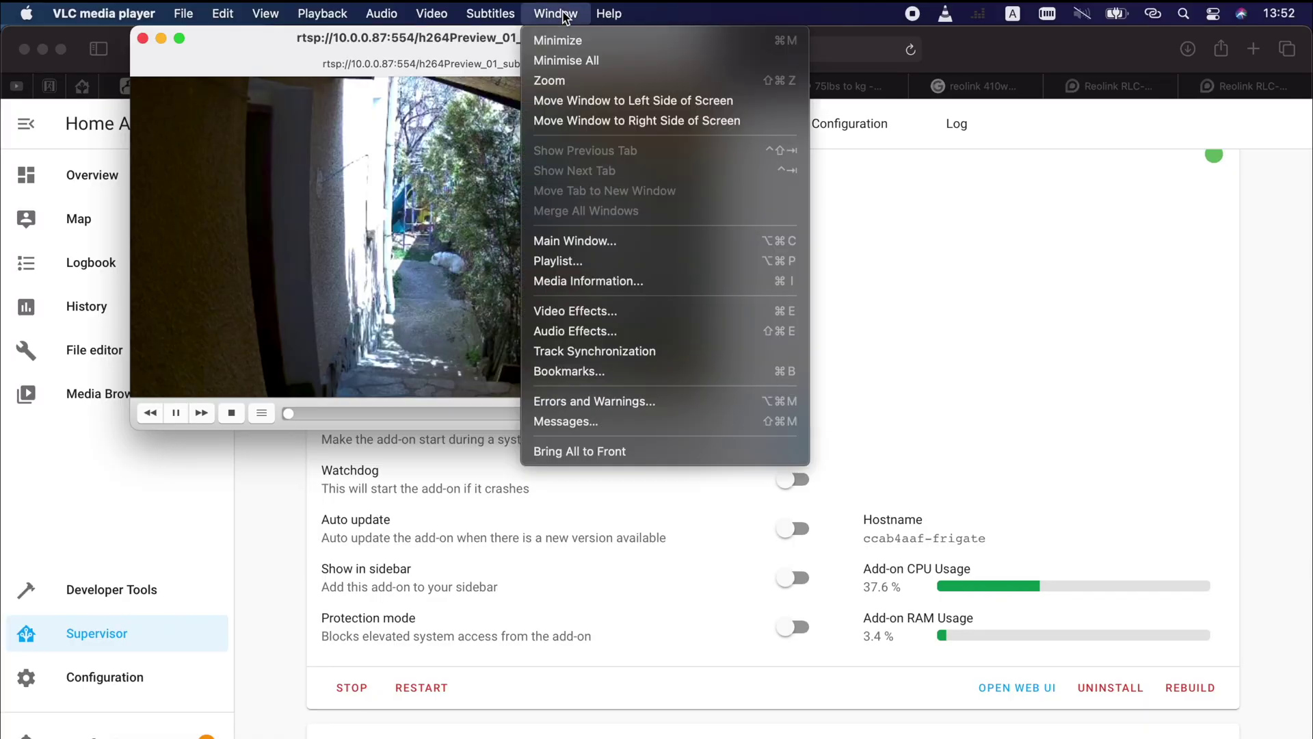
click(589, 276)
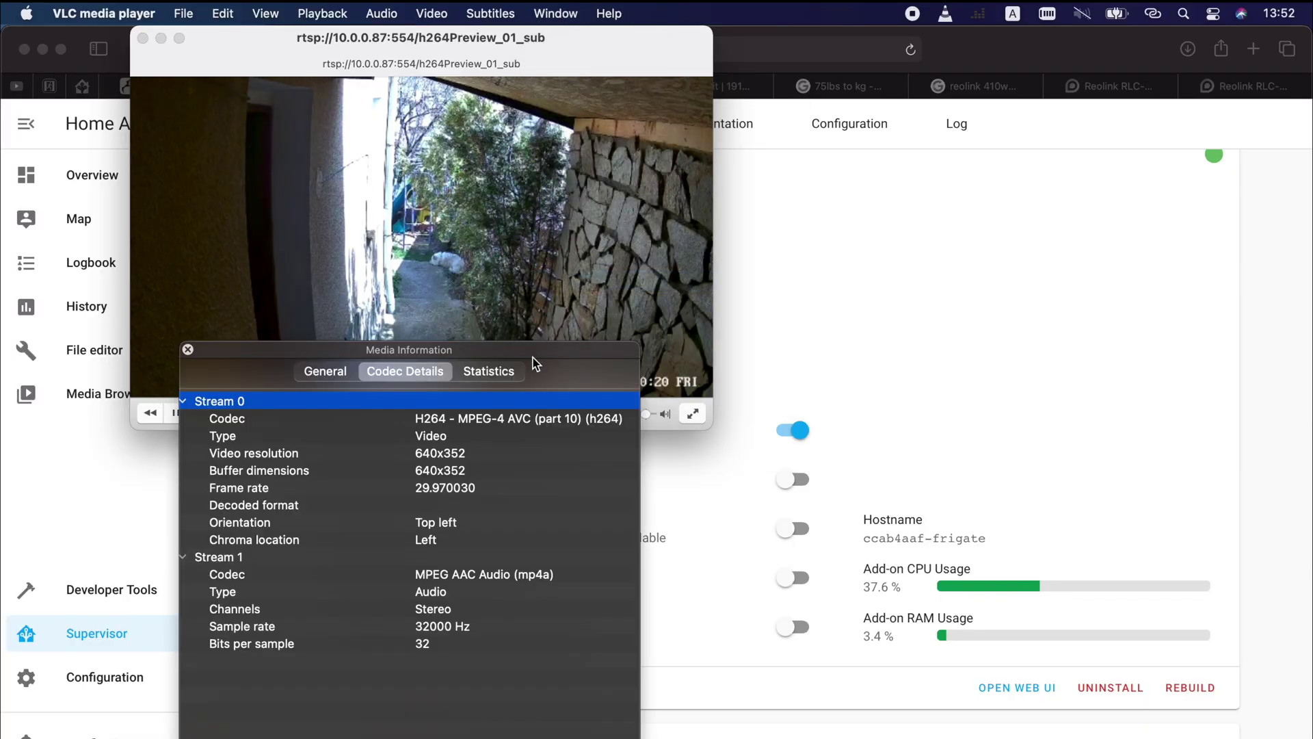
drag(535, 364, 798, 112)
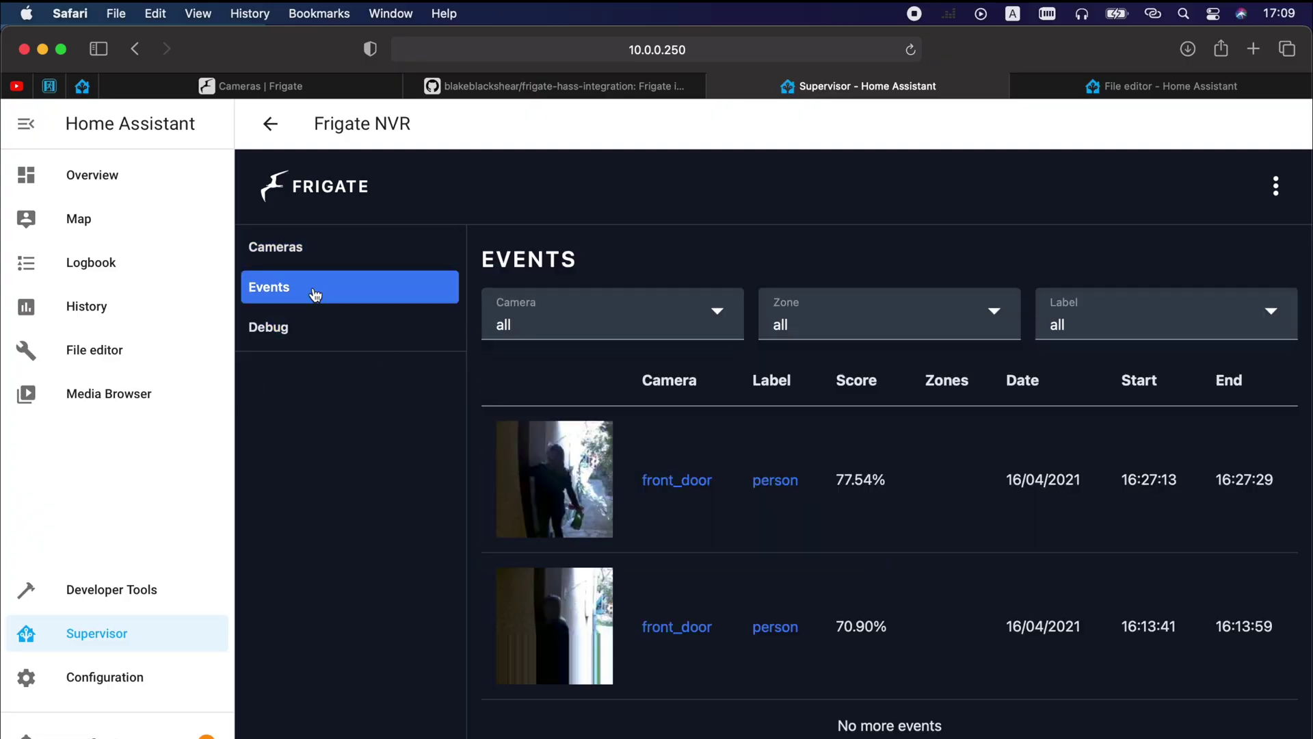
Step: Check the Frigate Events camera and label filters, leaving both set to all
click(545, 327)
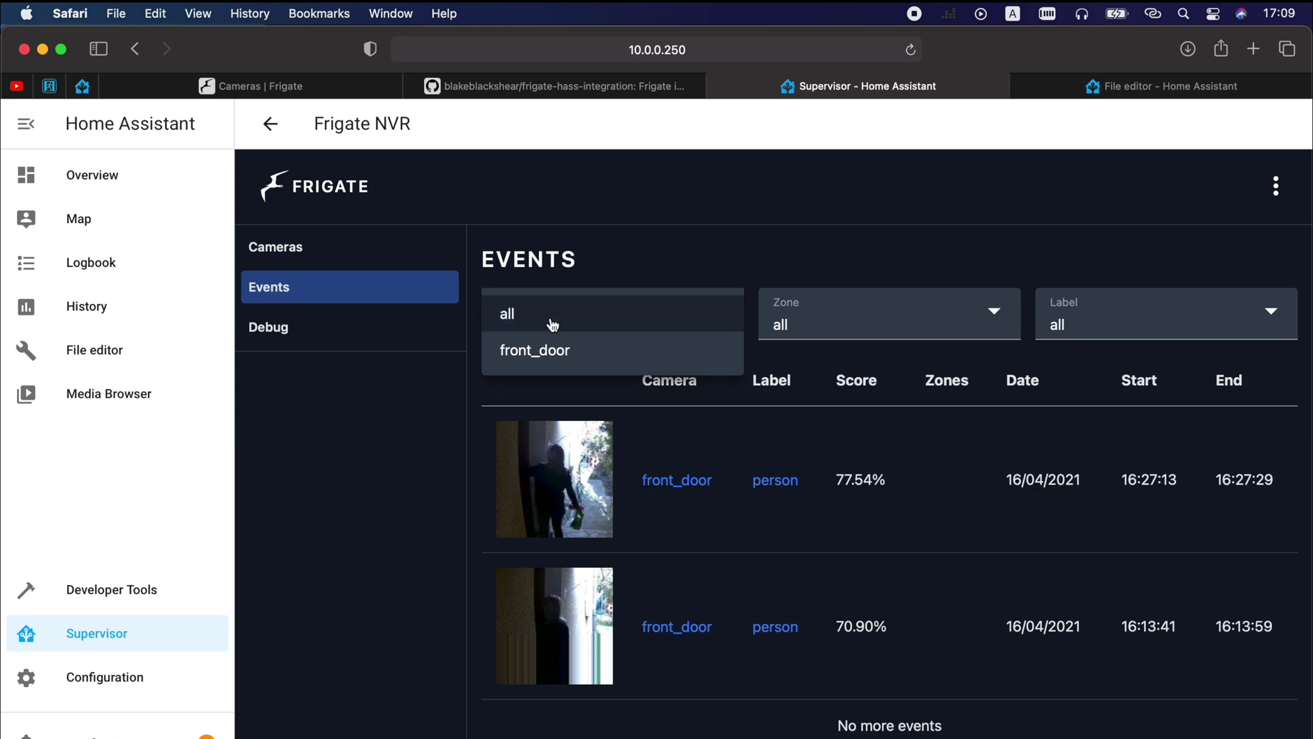
click(870, 320)
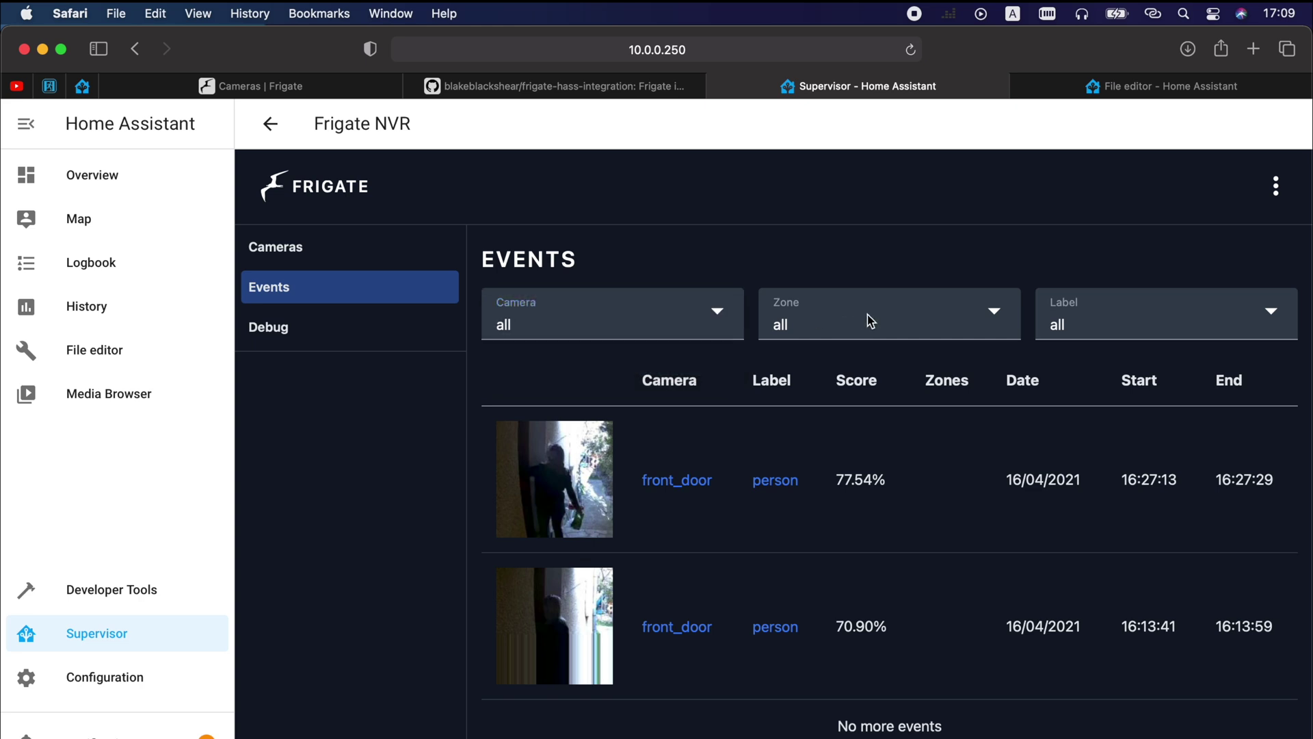
click(1215, 311)
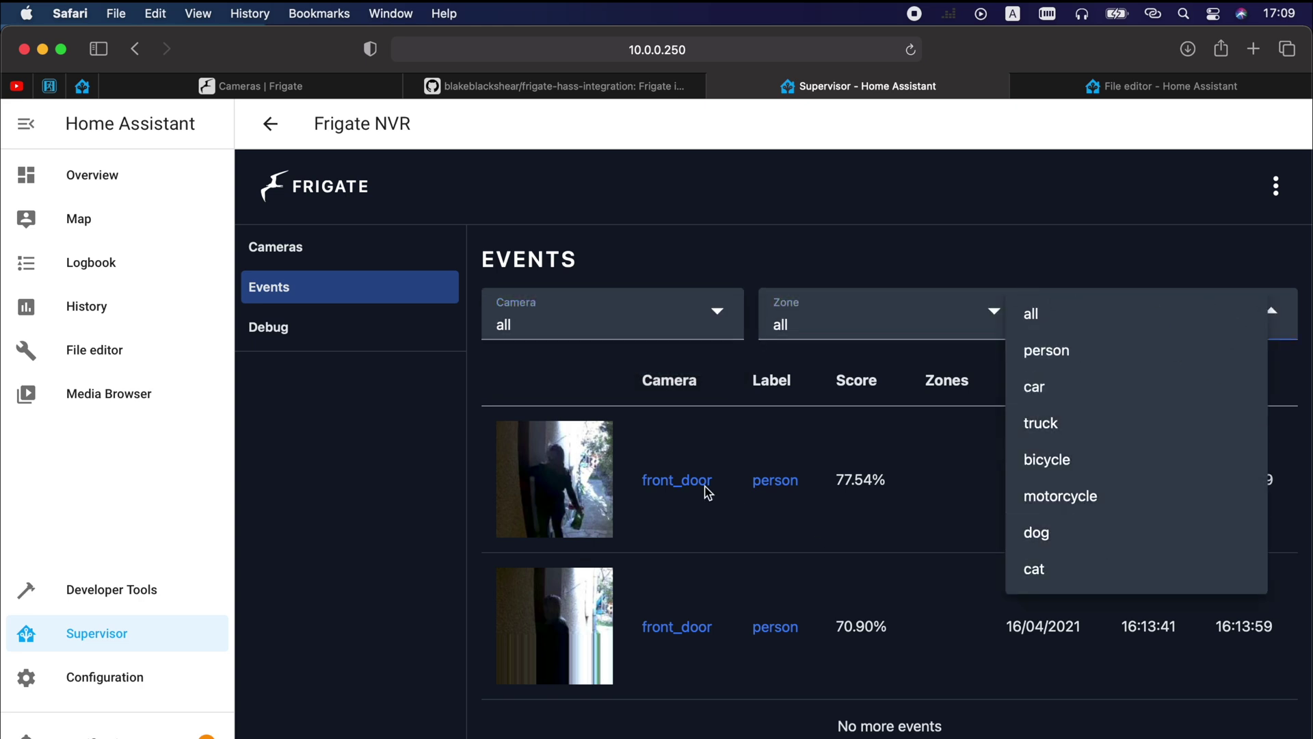
click(700, 540)
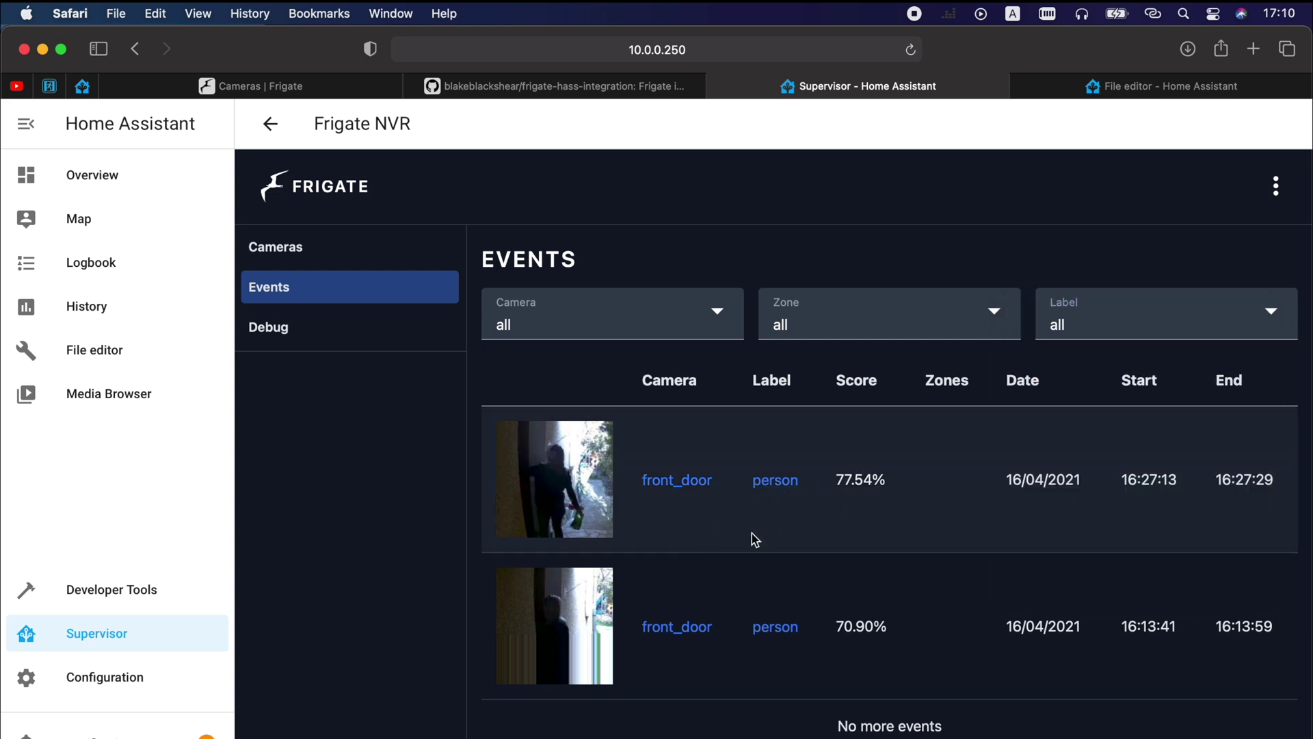
Step: Open the second front_door snapshot from frigate/clips in the Media Browser
click(116, 400)
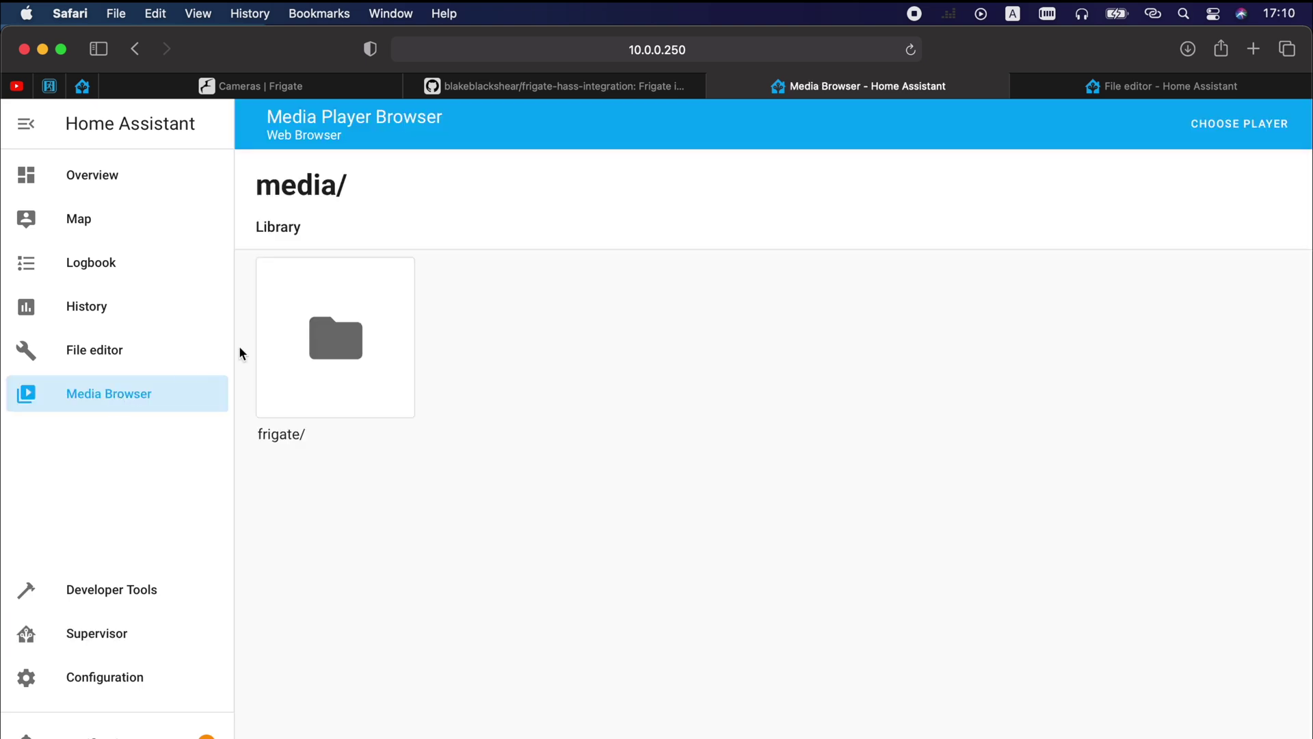
click(323, 329)
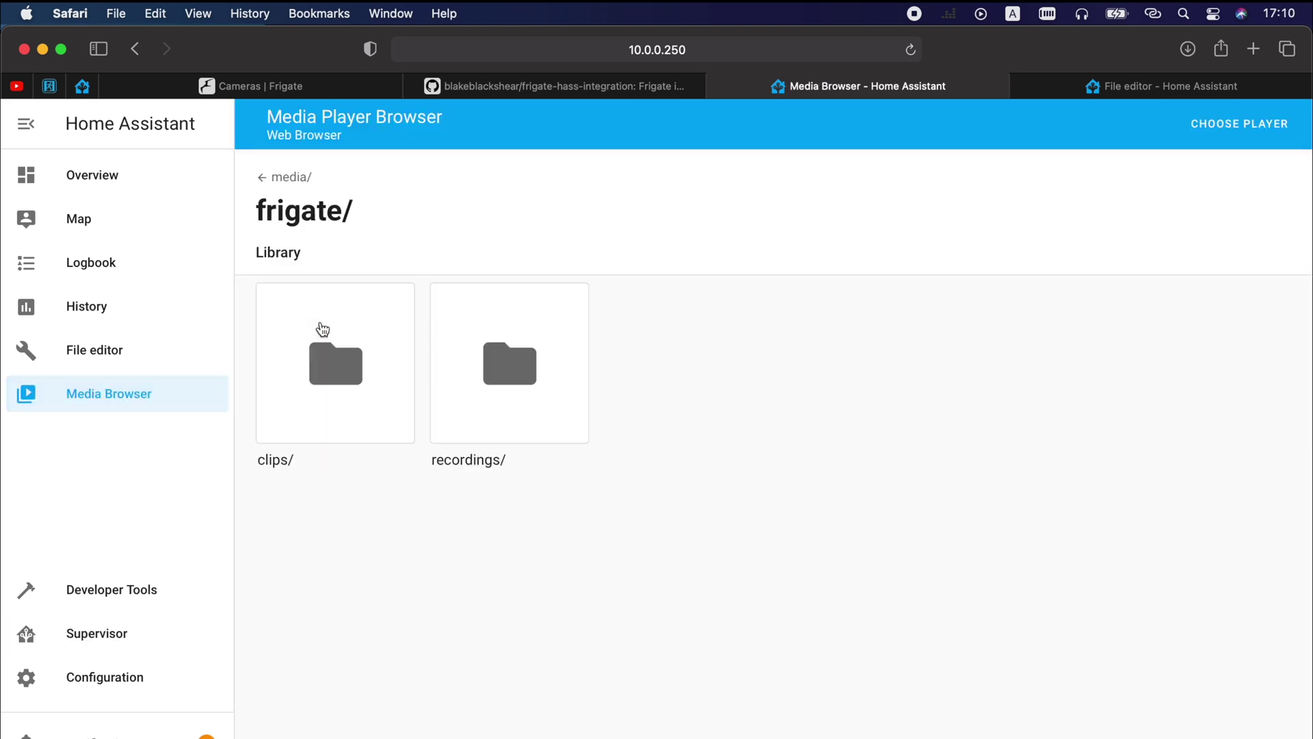
click(363, 380)
click(514, 373)
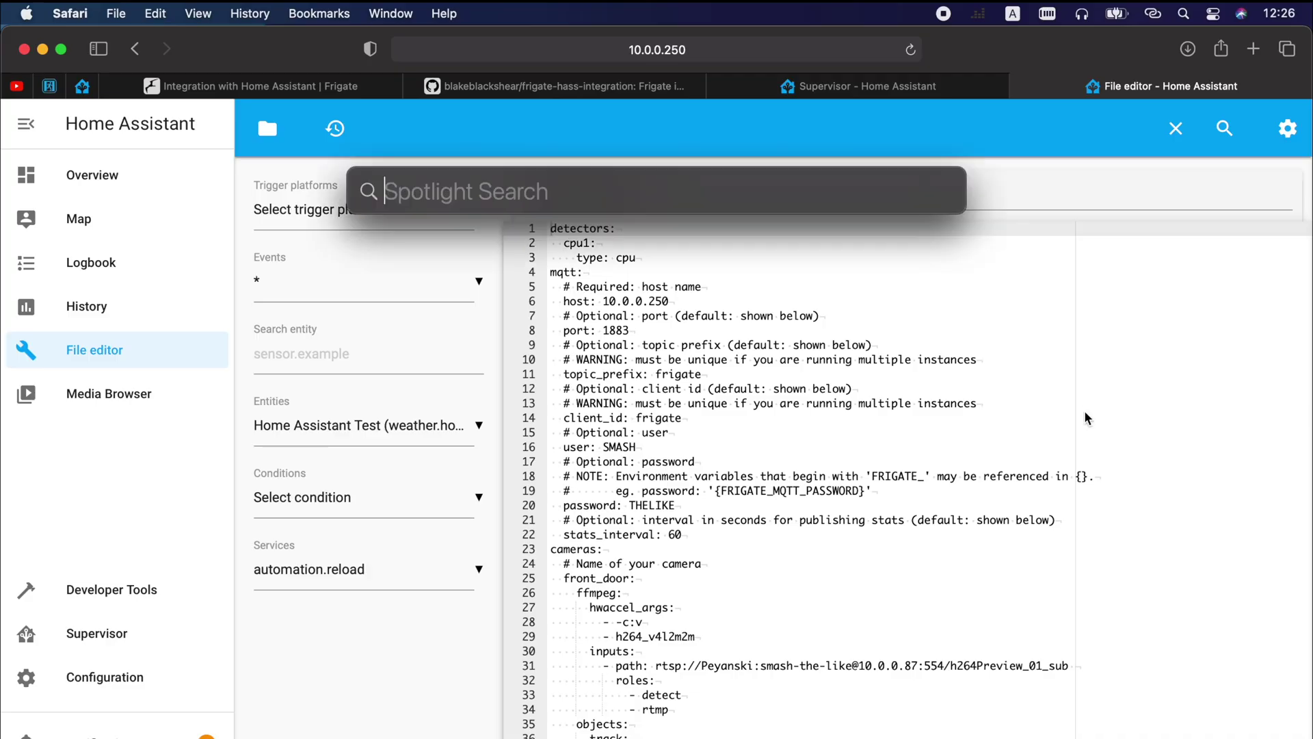
Step: Launch MQTT Explorer and connect with the saved 'test mqtt' connection to 10.0.0.250
text(mqt)
key(Return)
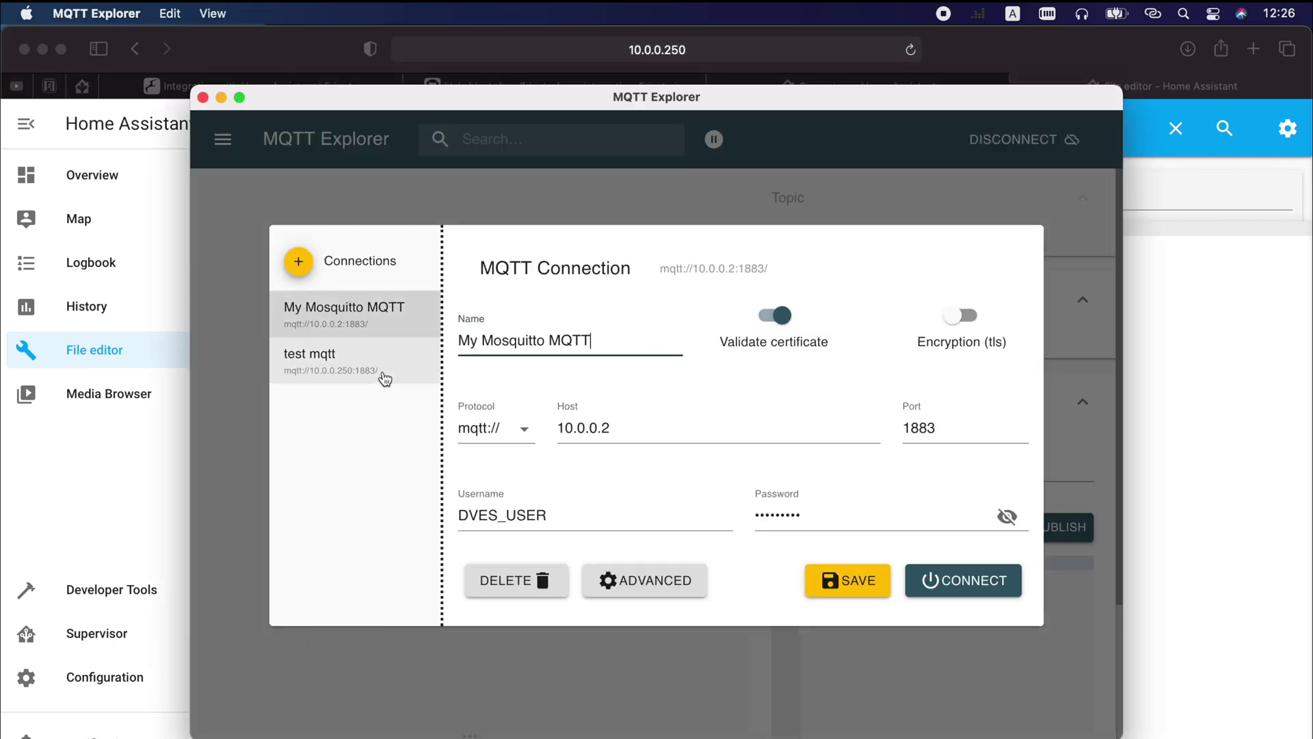
click(347, 364)
click(928, 578)
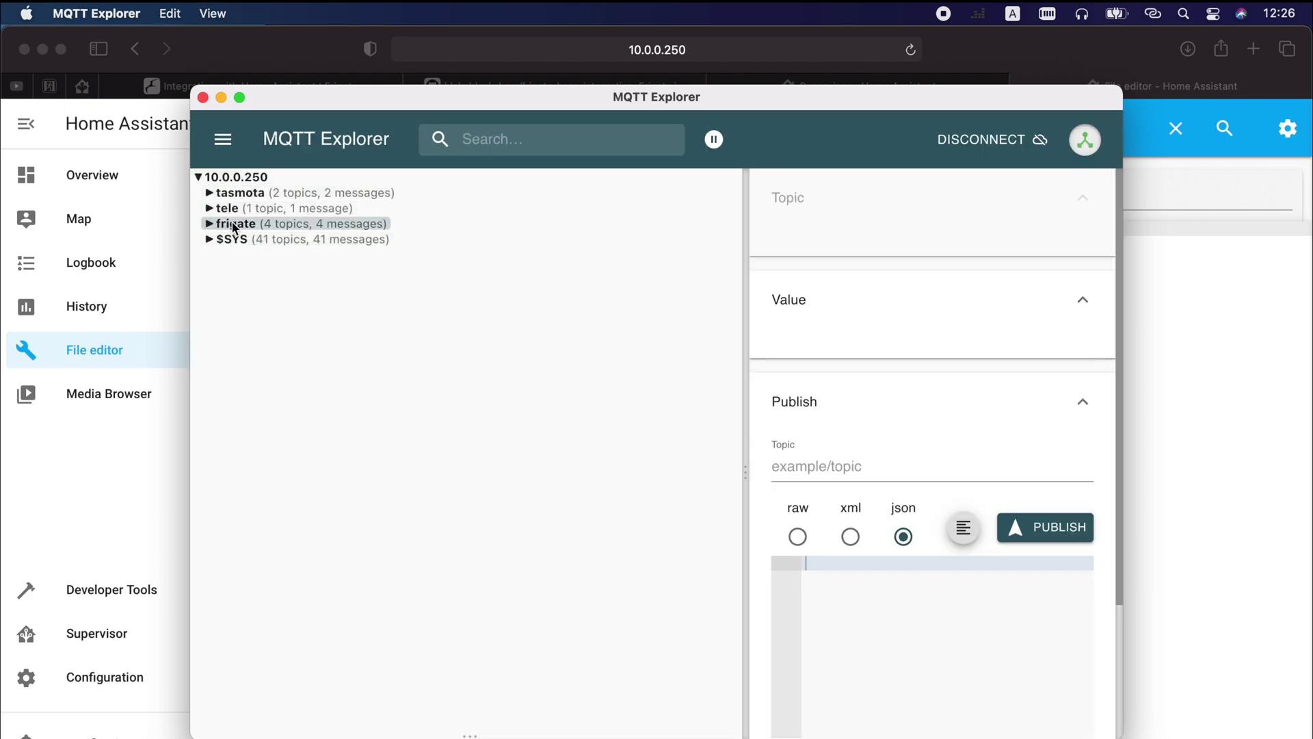
Step: Expand frigate > front_door to inspect the clips, snapshots and detect states
click(211, 225)
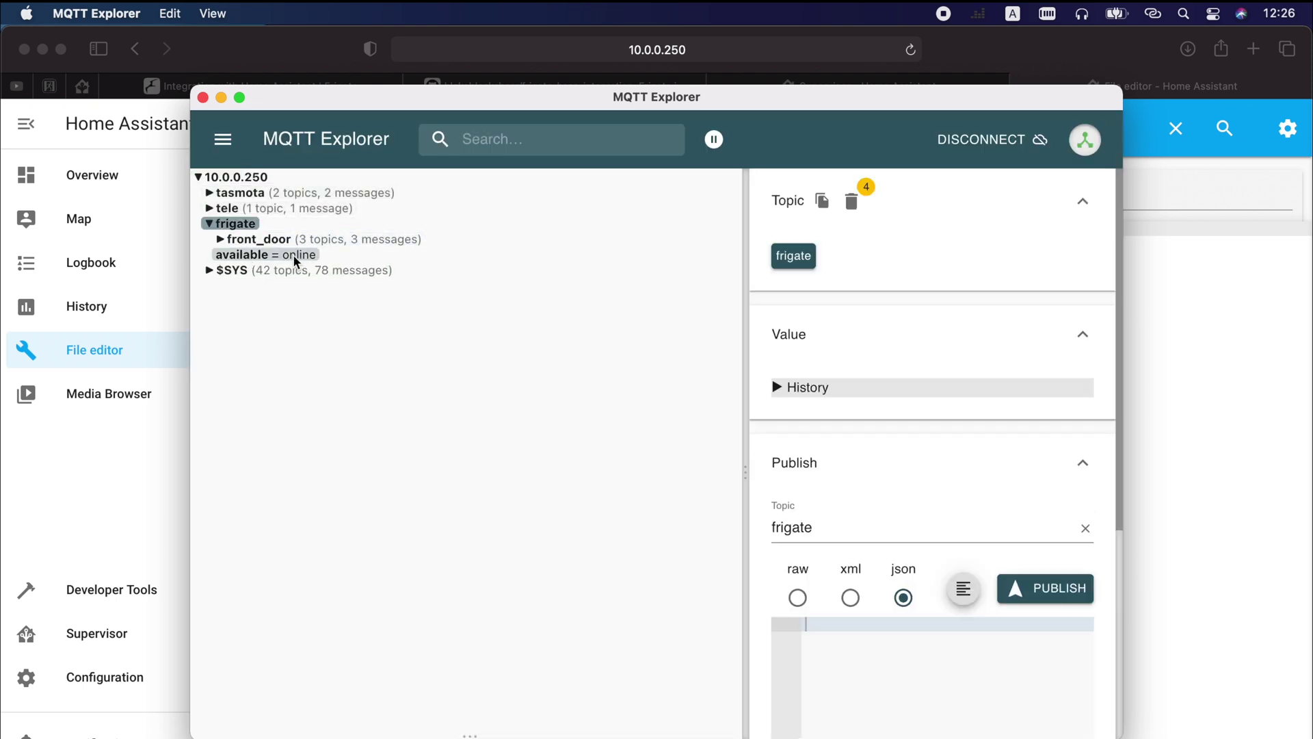
click(221, 241)
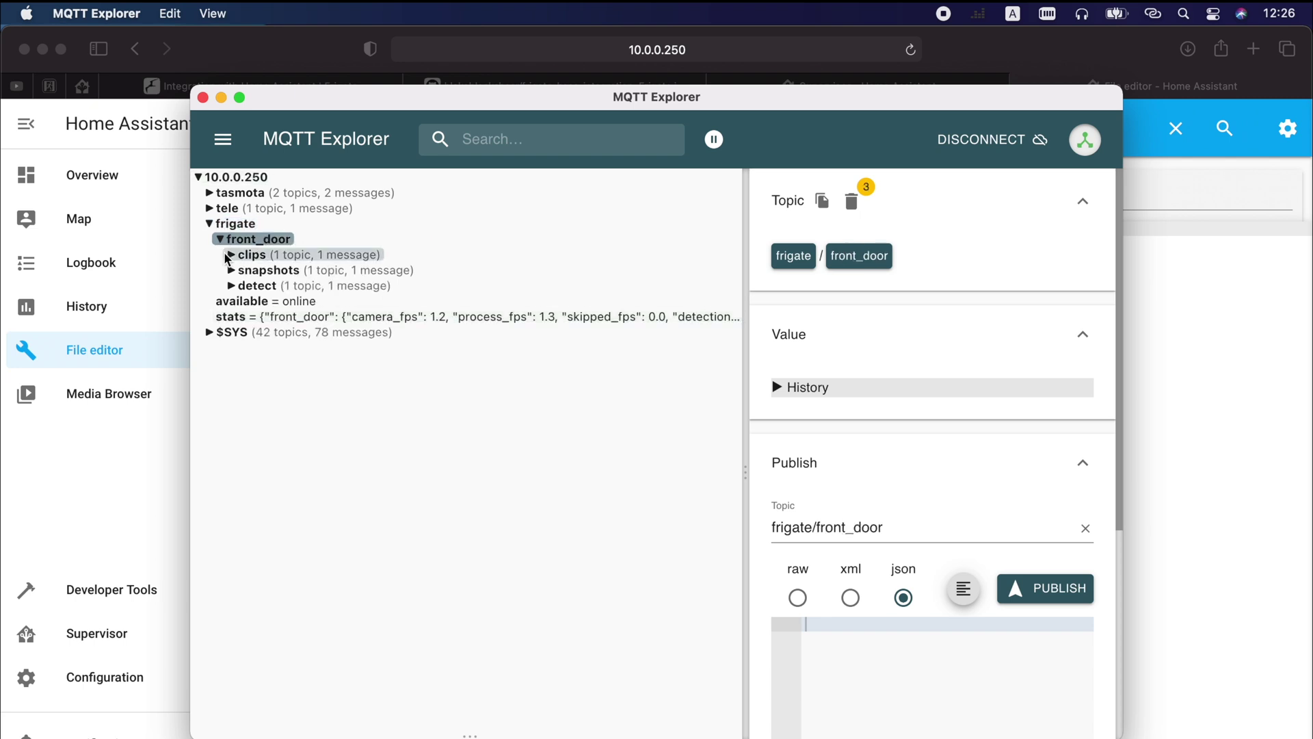
click(231, 254)
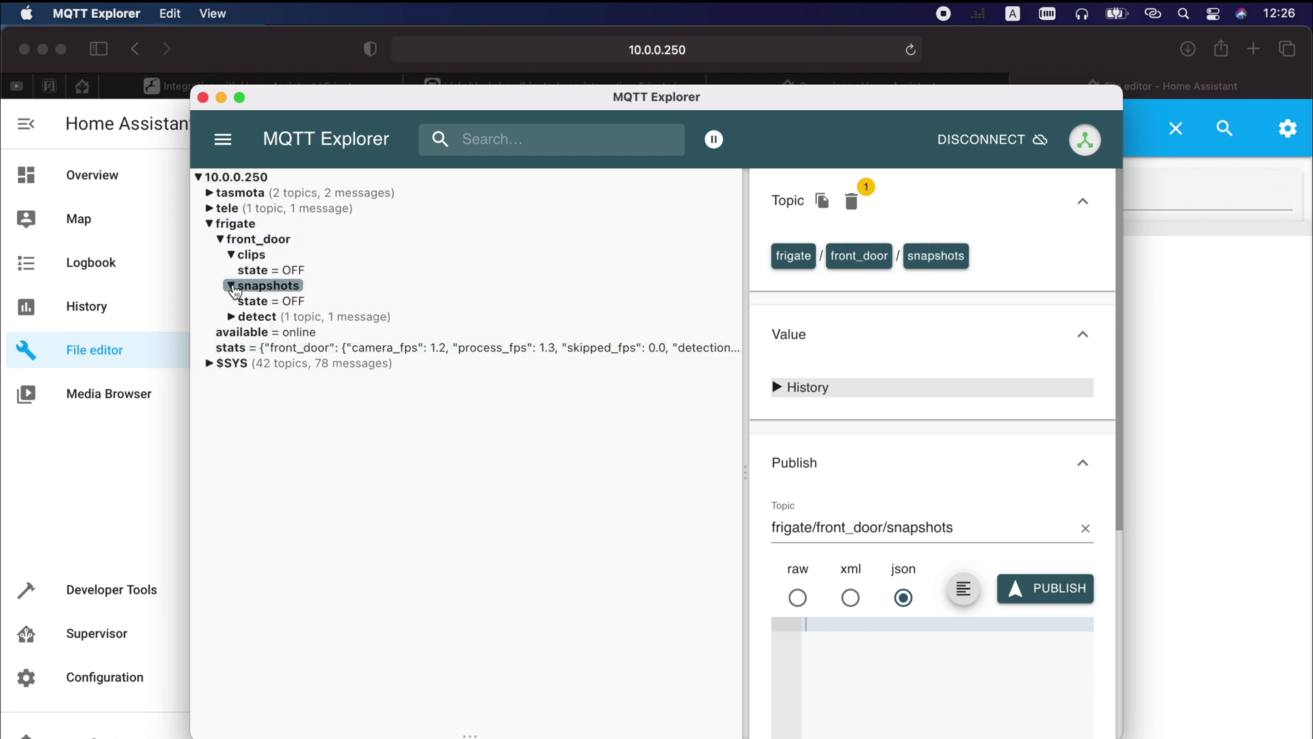
click(253, 316)
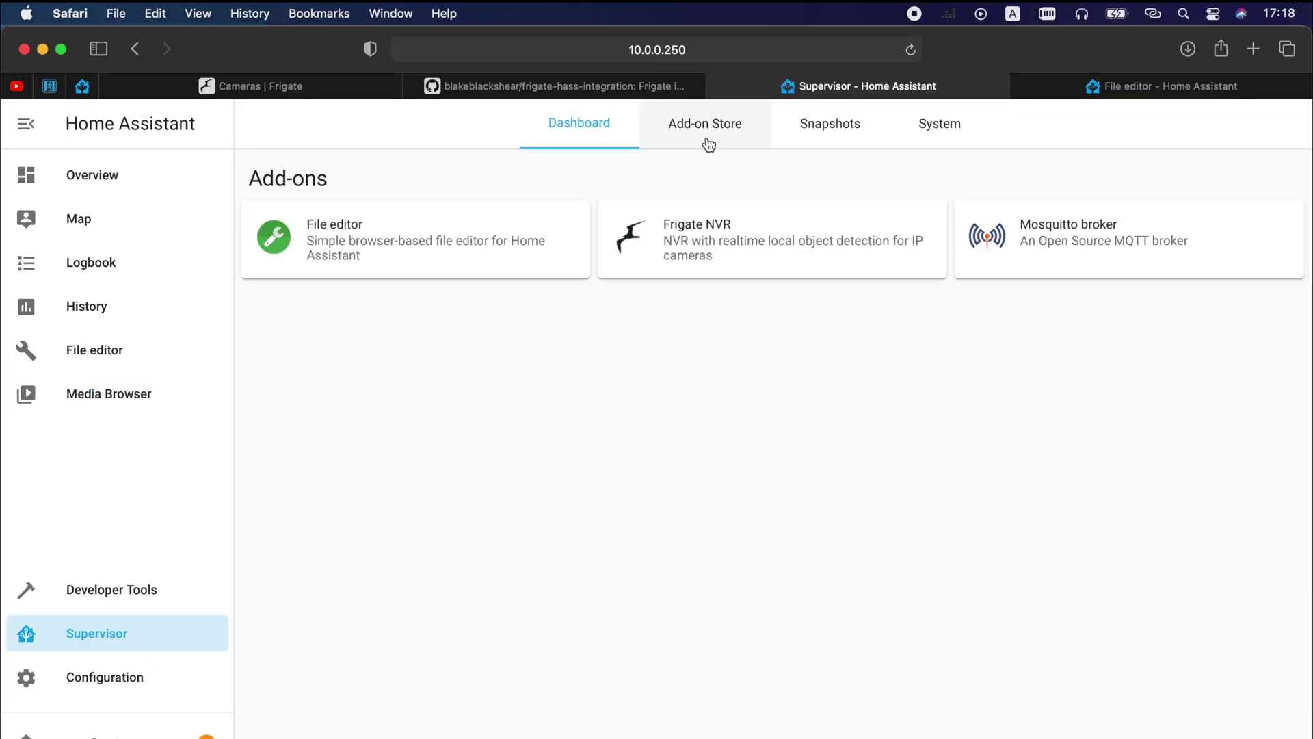
Step: Open the Samba share add-on page from the Home Assistant Add-on Store
click(719, 123)
scroll(555, 411, down, 3)
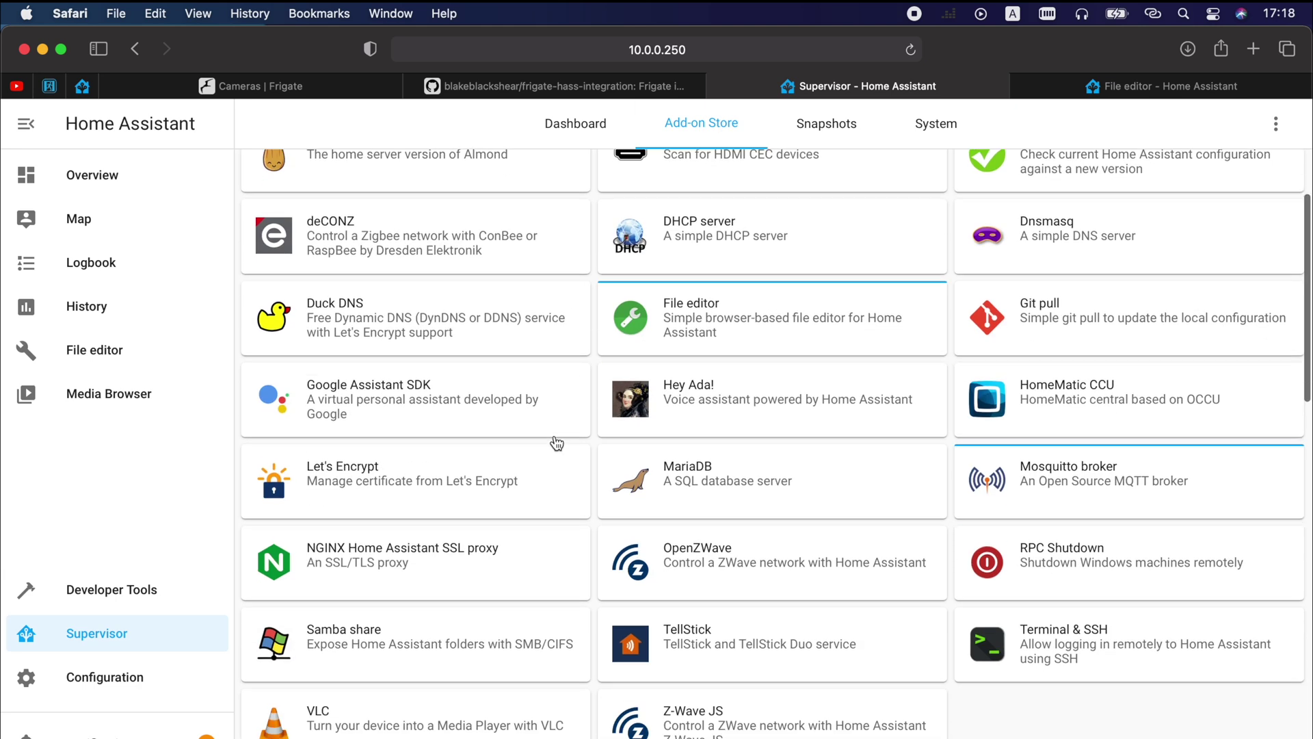
click(398, 641)
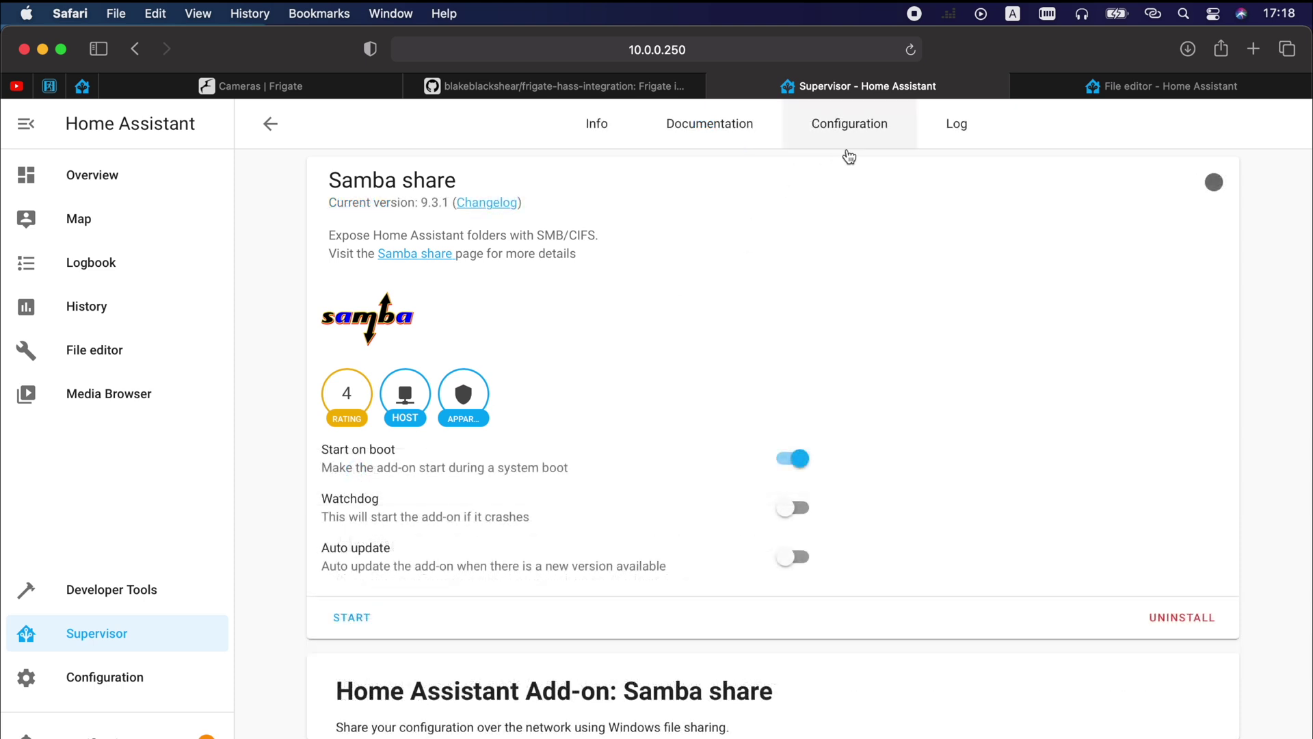
Step: In the Samba share configuration, replace the null password with the username value
click(852, 151)
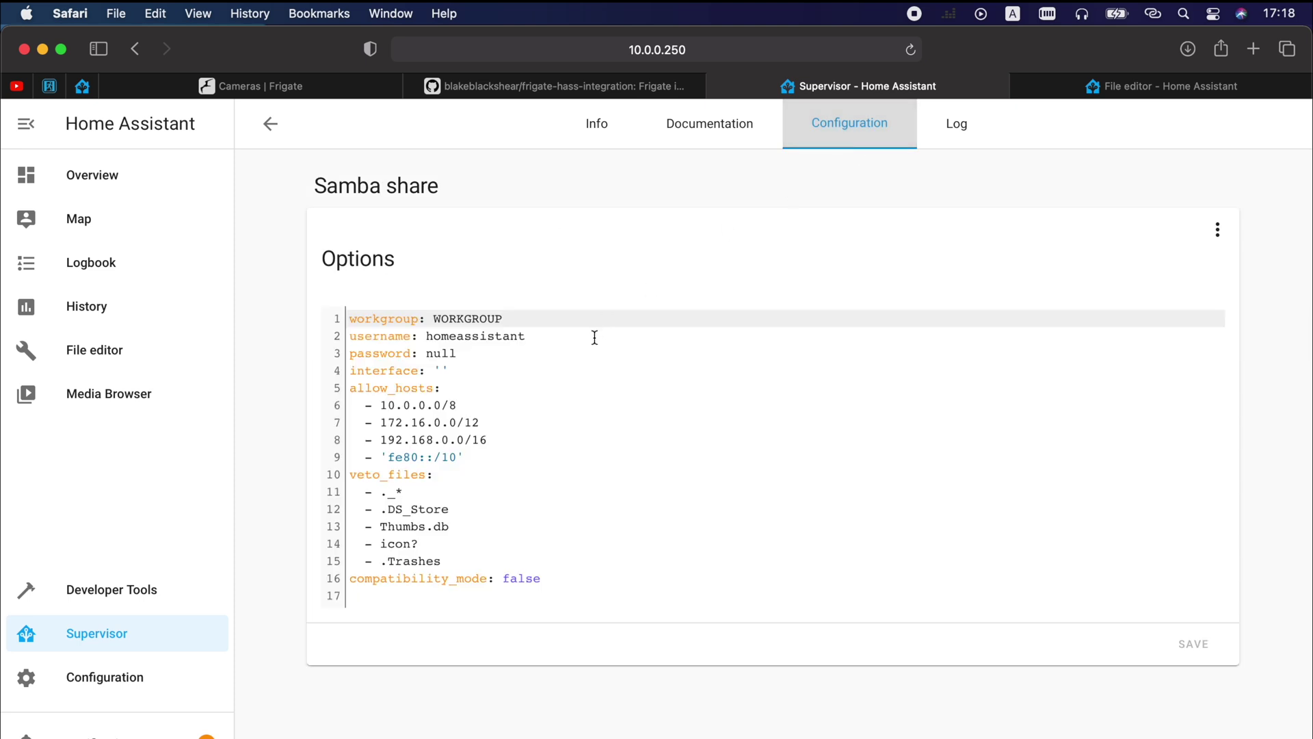
triple_click(494, 353)
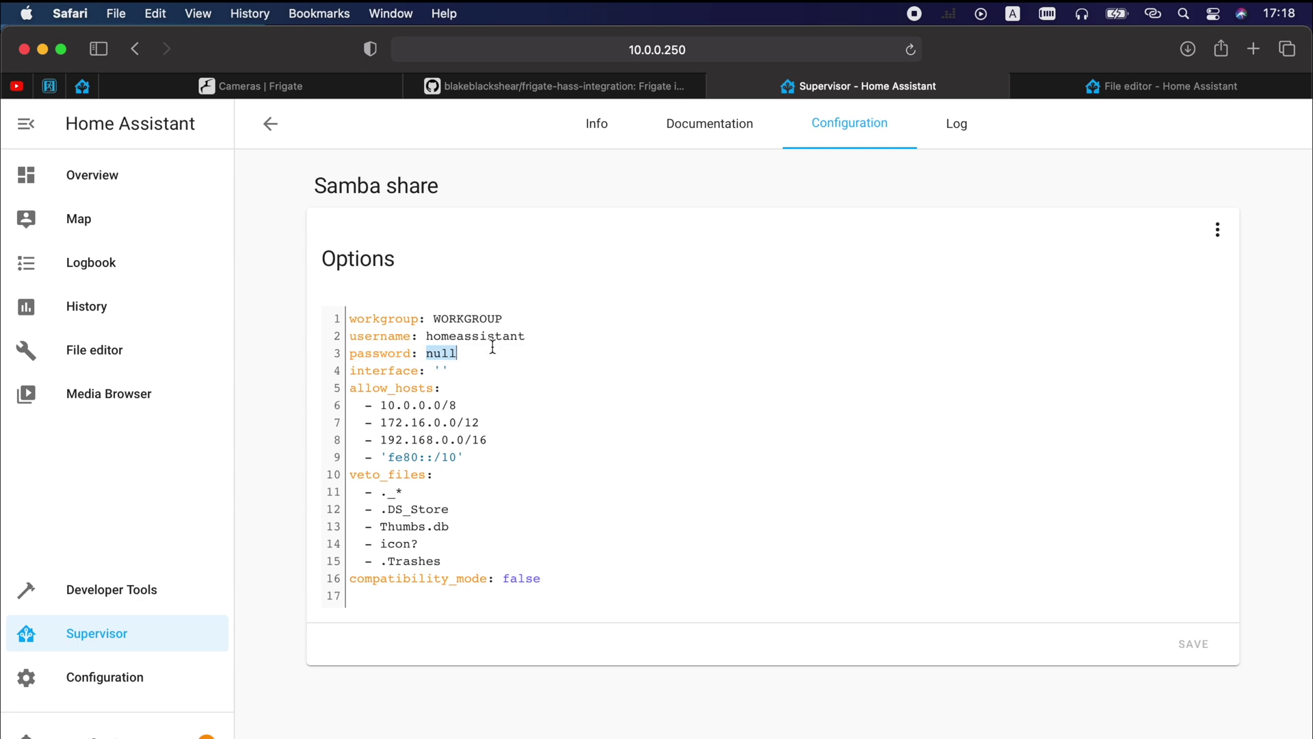
click(492, 340)
double_click(493, 339)
key(super+c)
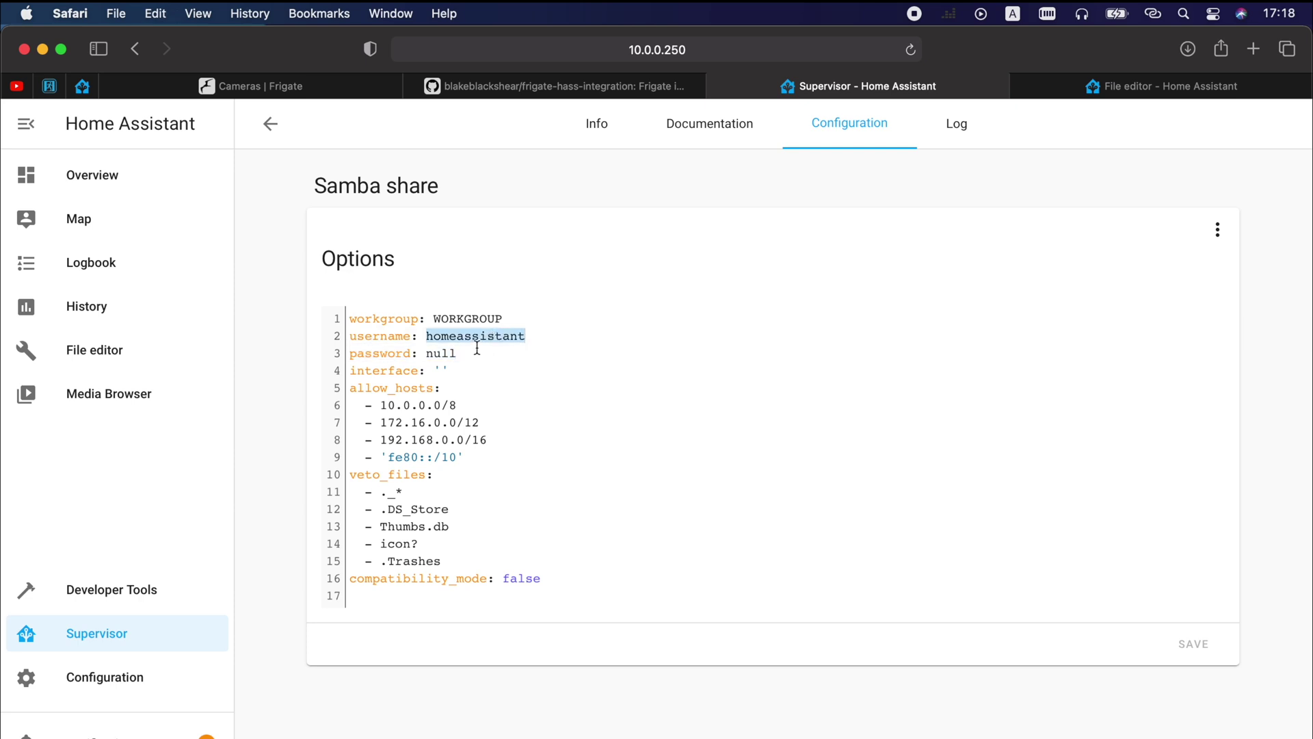
double_click(450, 352)
key(super+v)
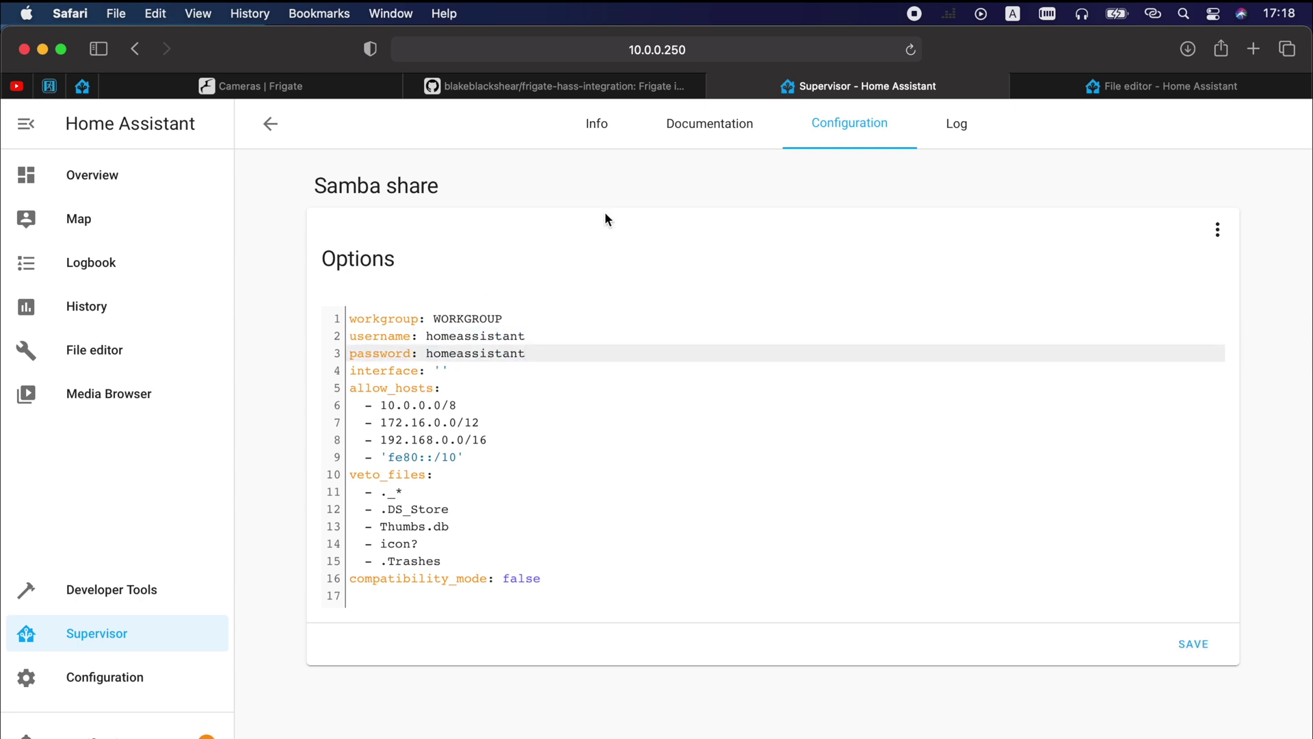
Step: Save the Samba share options and start the add-on
click(1194, 643)
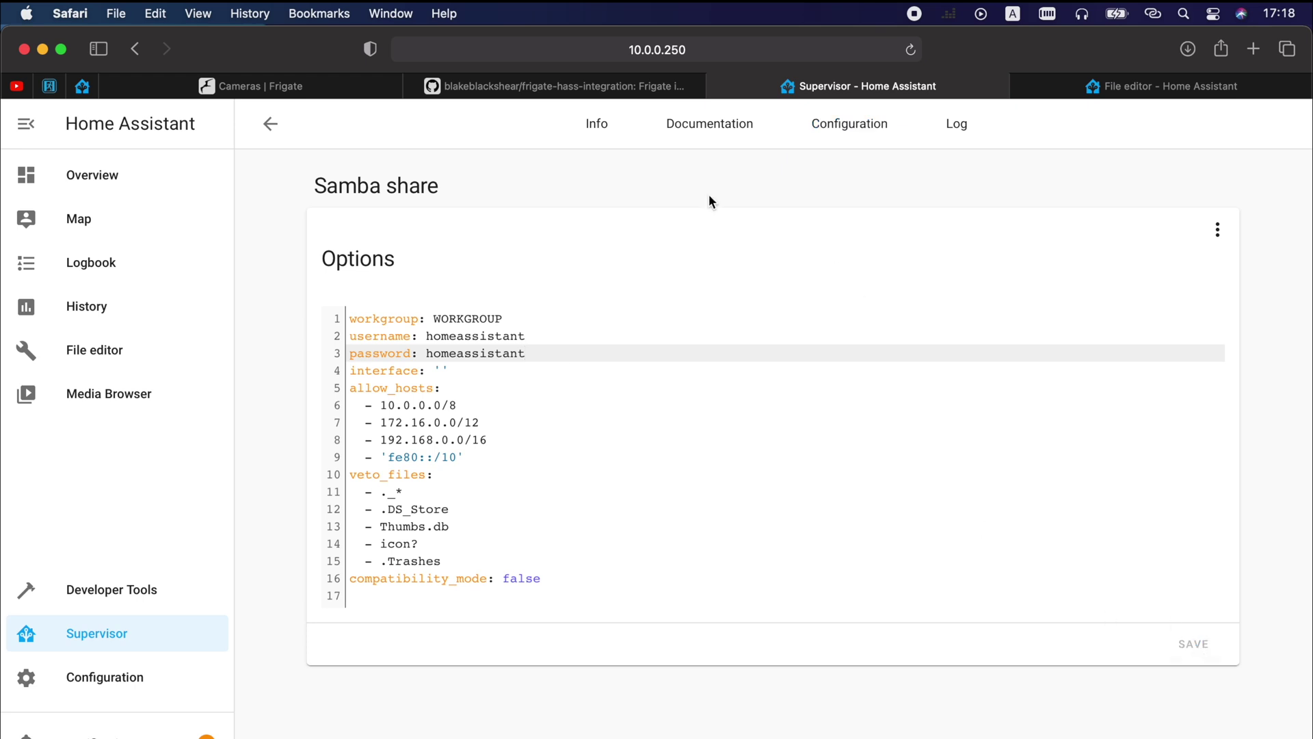
click(613, 140)
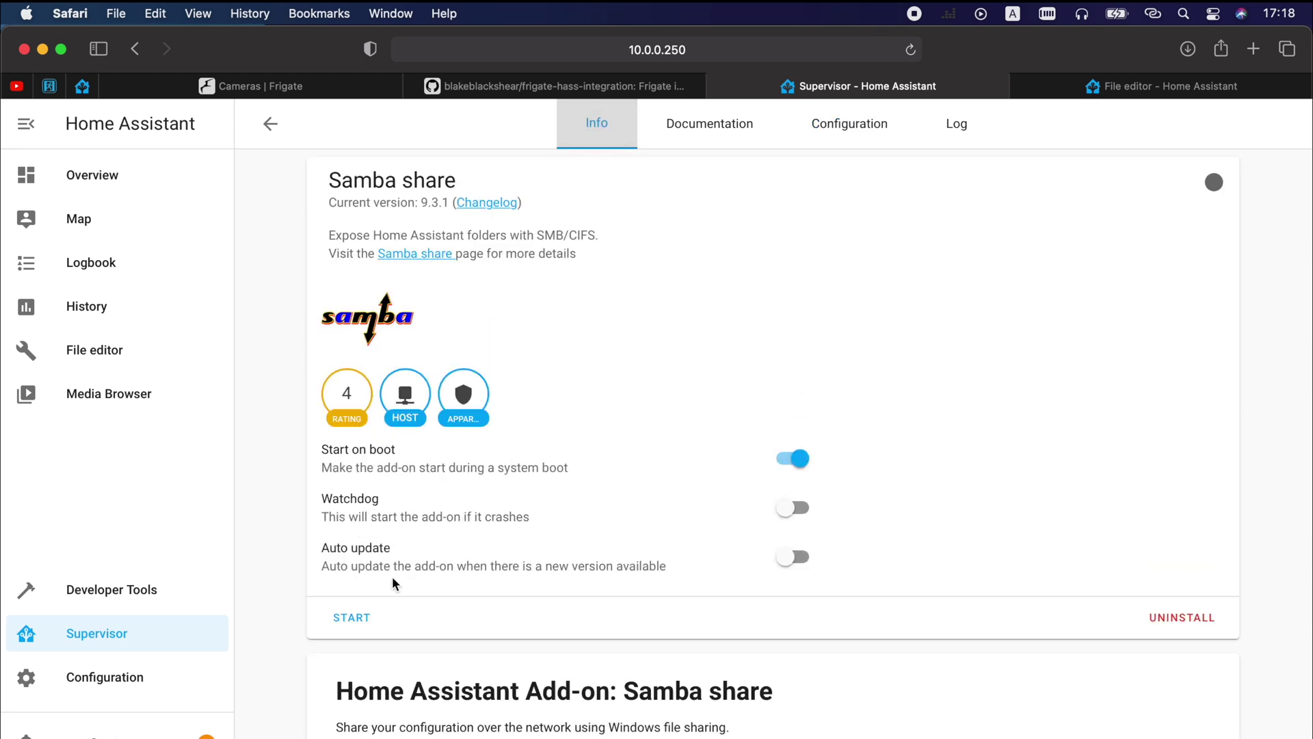
click(362, 624)
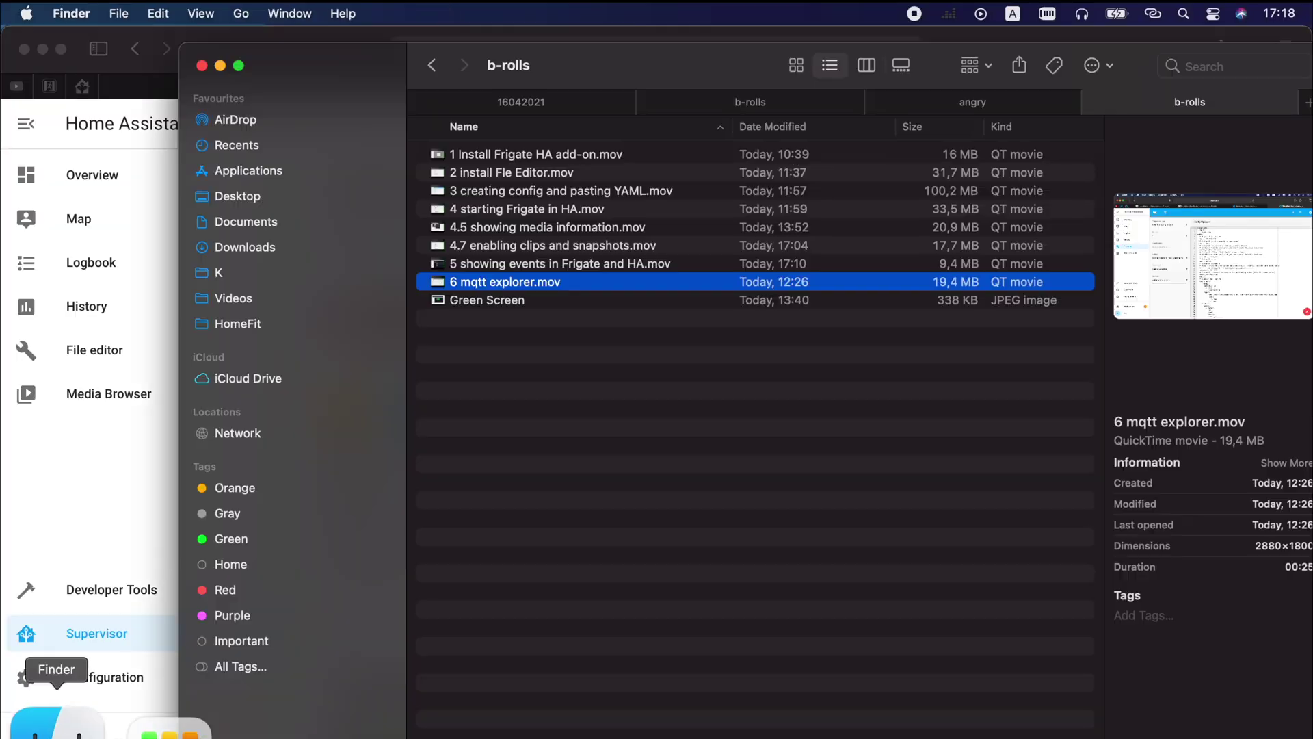
Step: Connect Finder to the server smb://10.0.0.250
key(super+k)
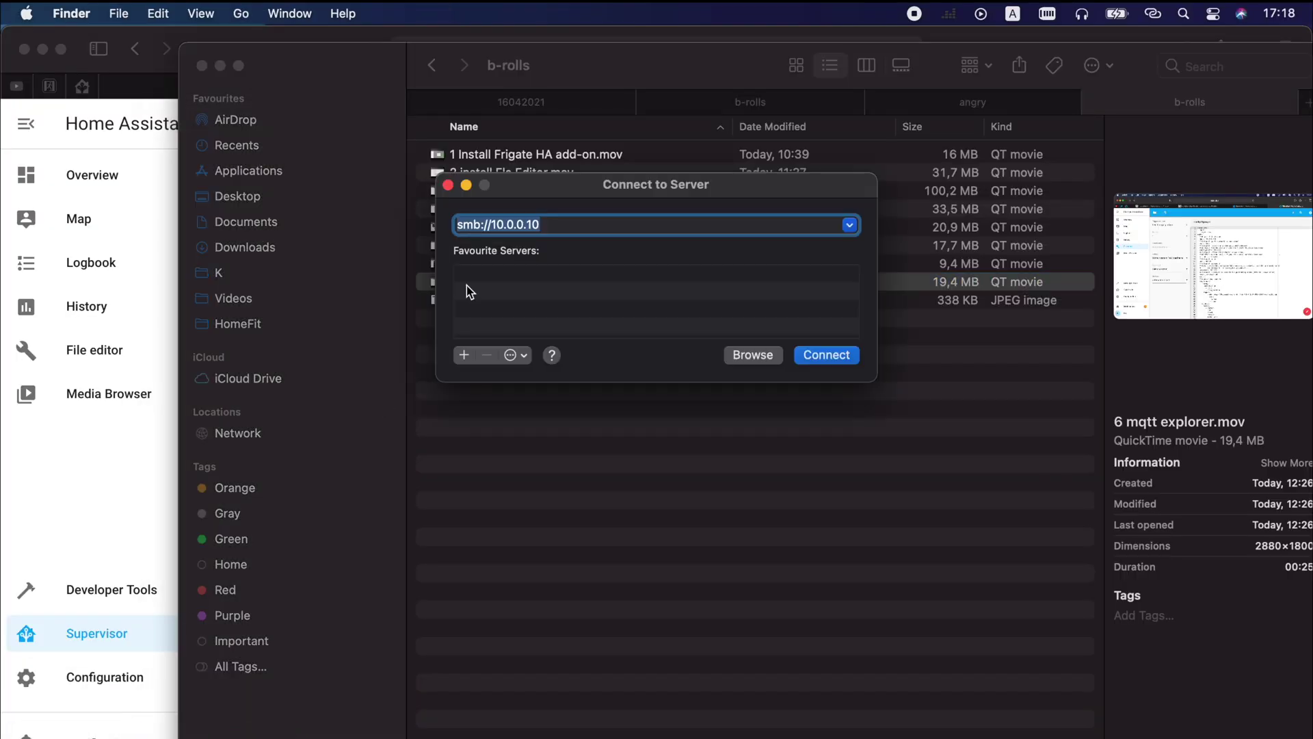
click(553, 224)
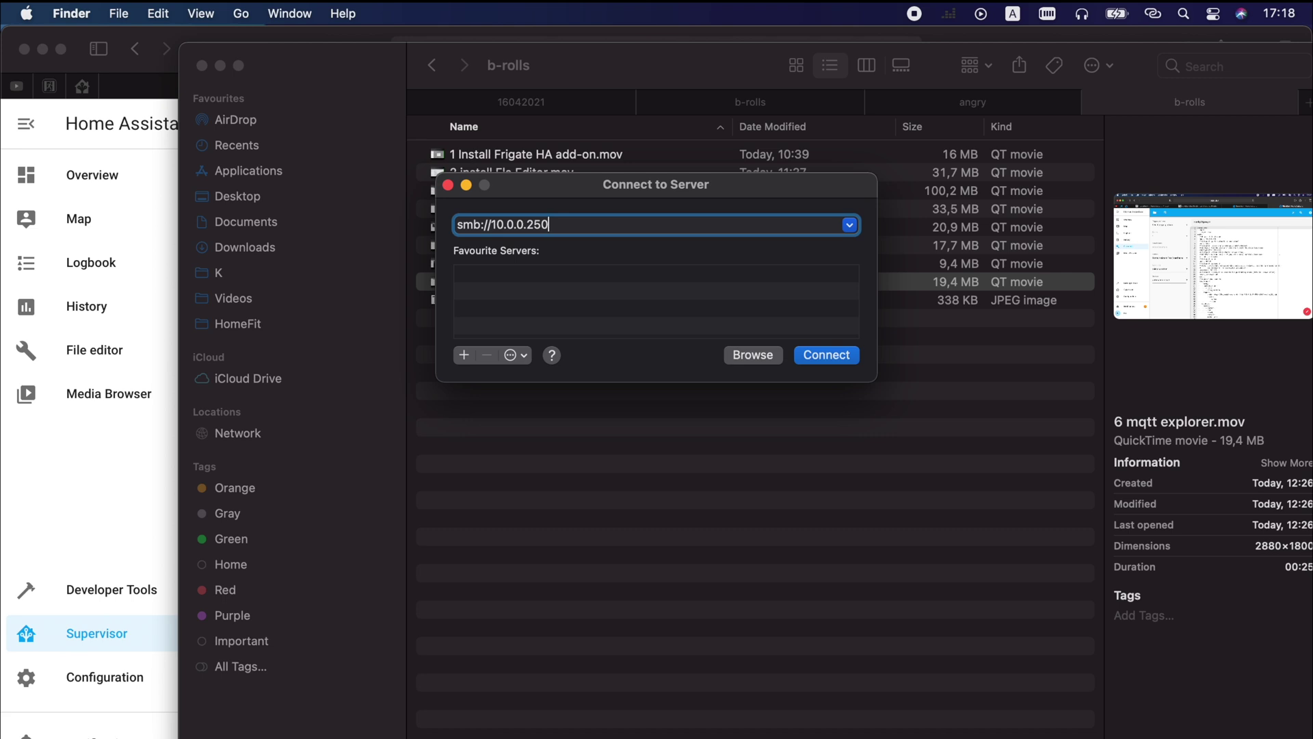
key(Return)
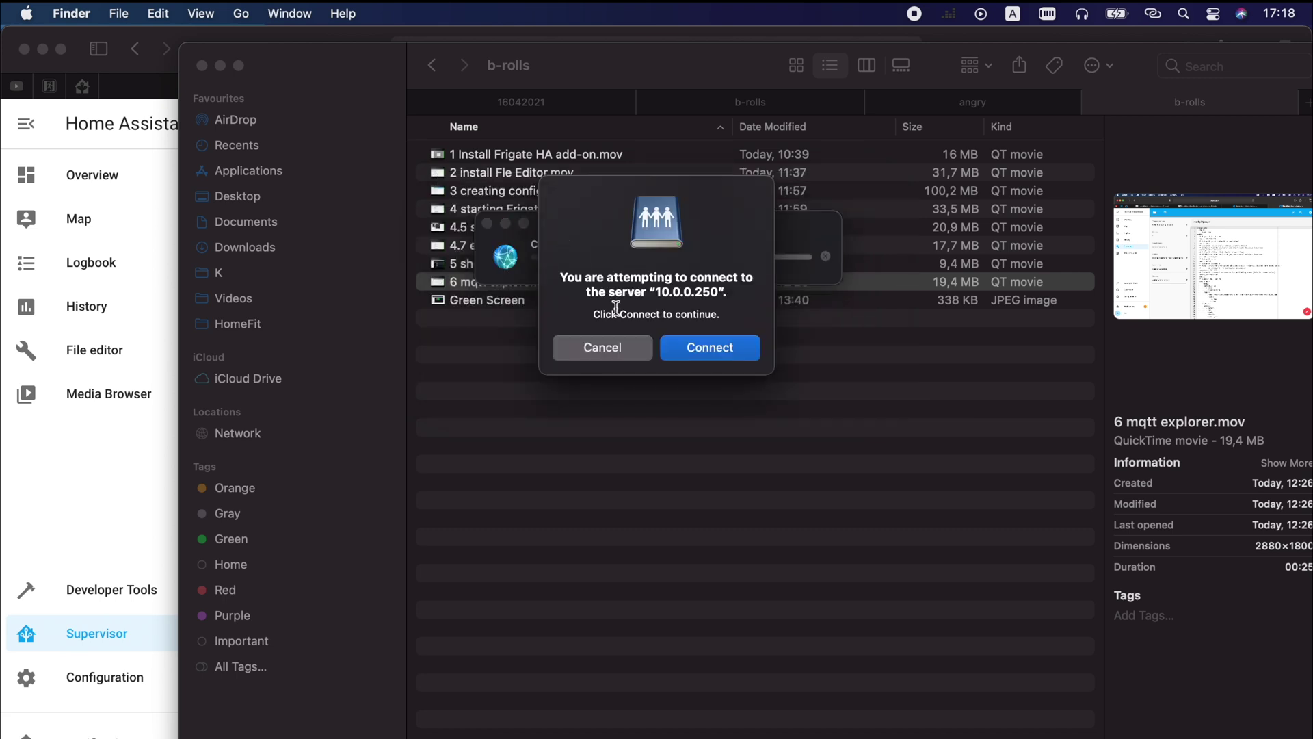
click(691, 348)
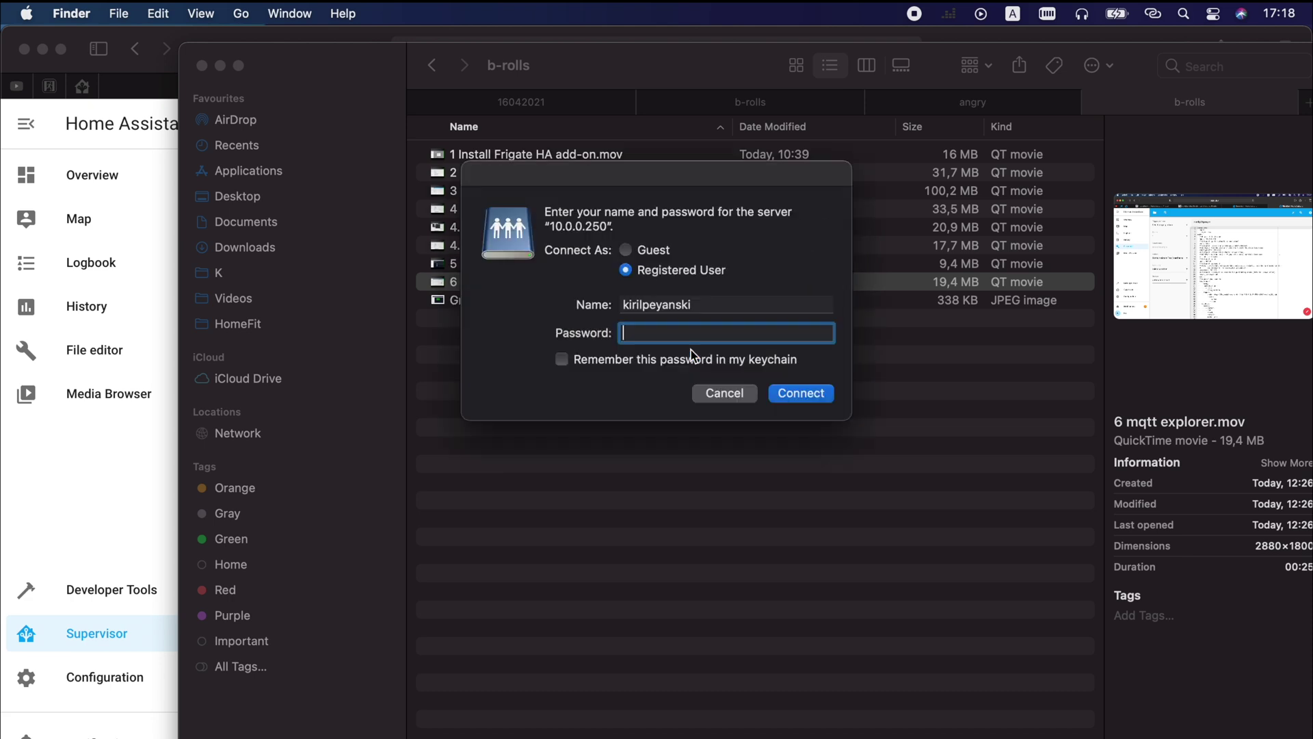
Step: Log in as Registered User with the add-on's credentials, remember the password, and mount the config volume
double_click(684, 309)
text(homeassistant)
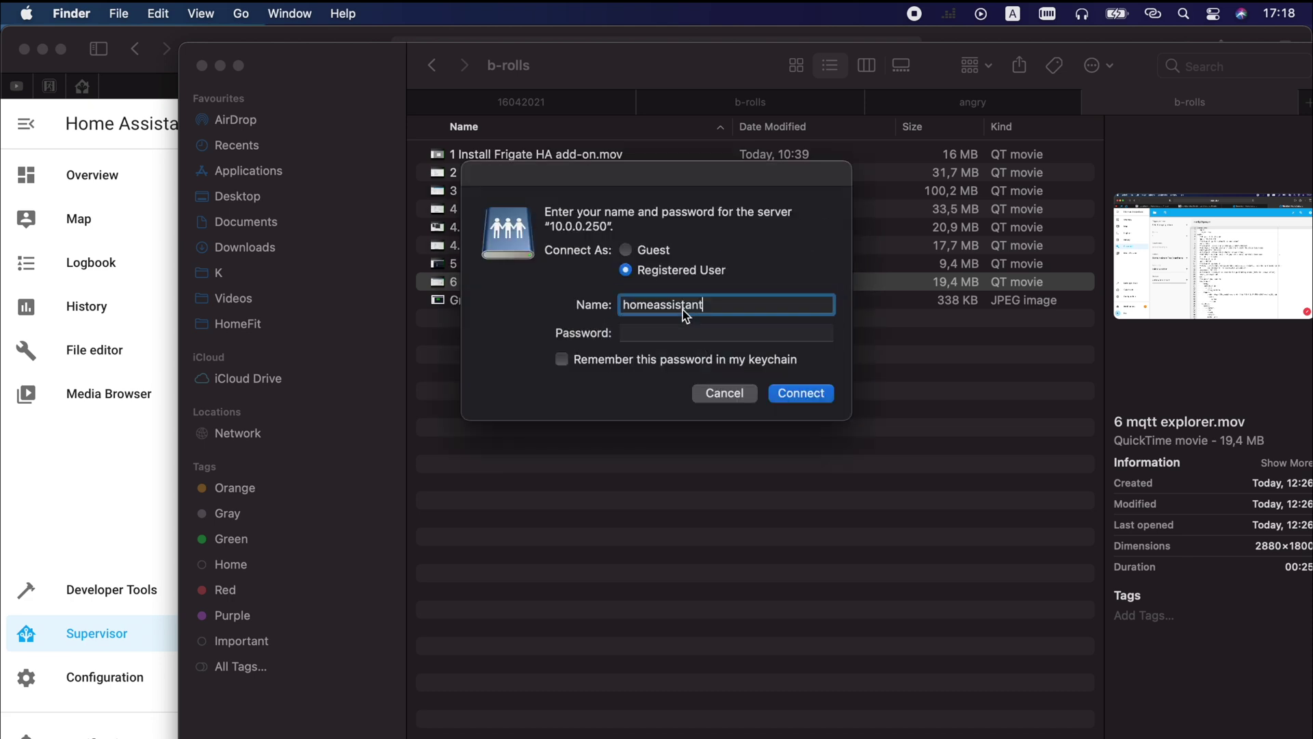
click(654, 334)
key(super+v)
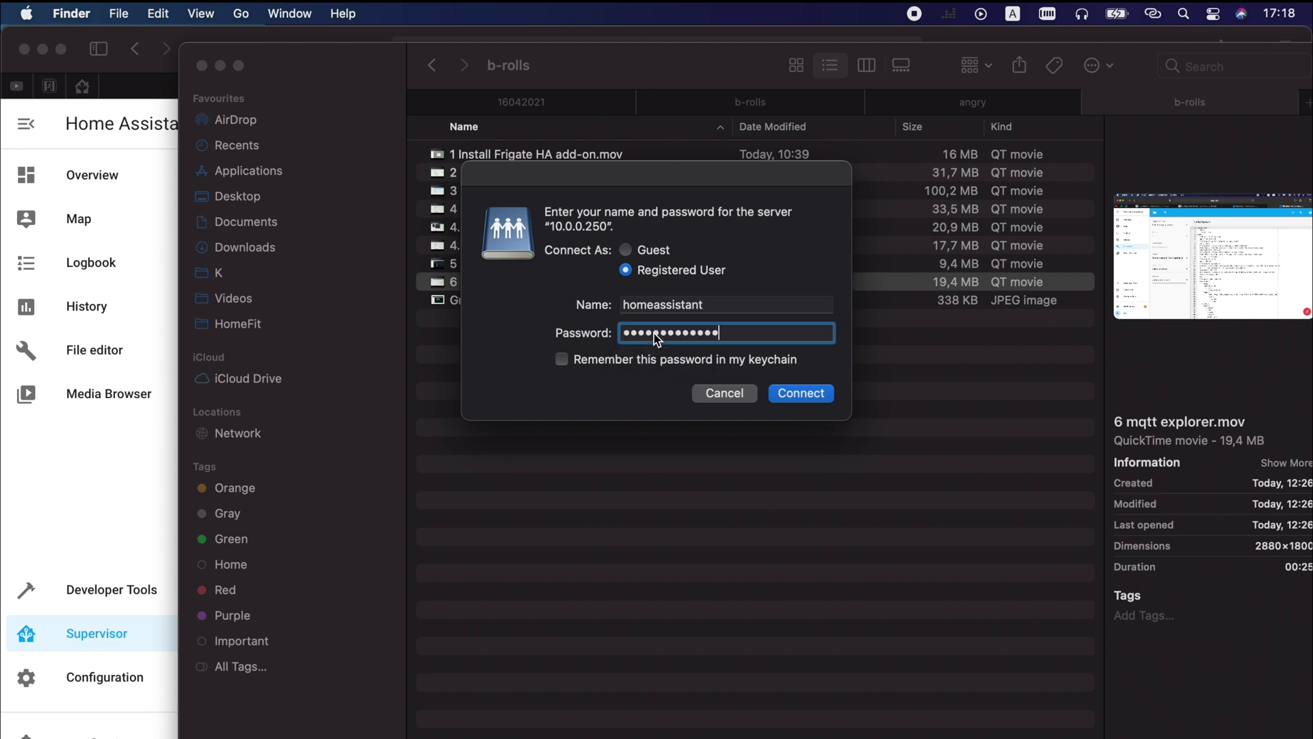
click(700, 360)
click(787, 395)
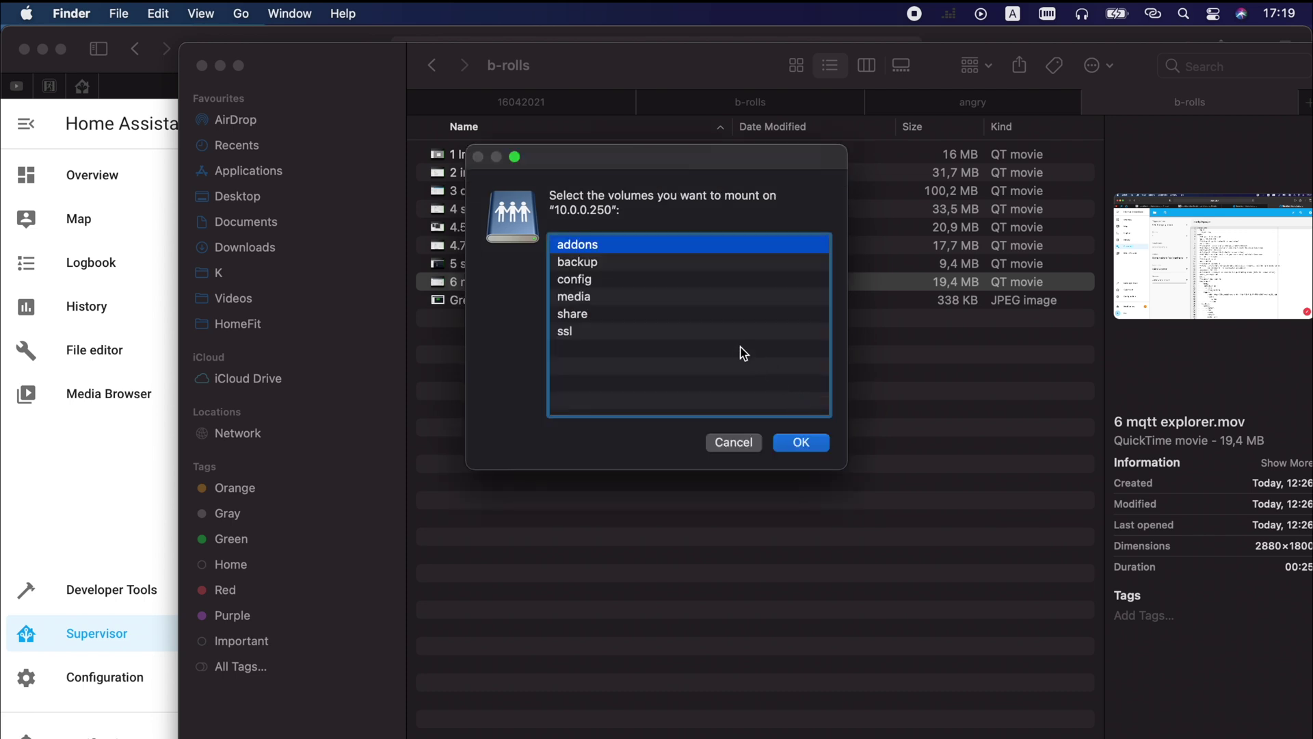
click(618, 281)
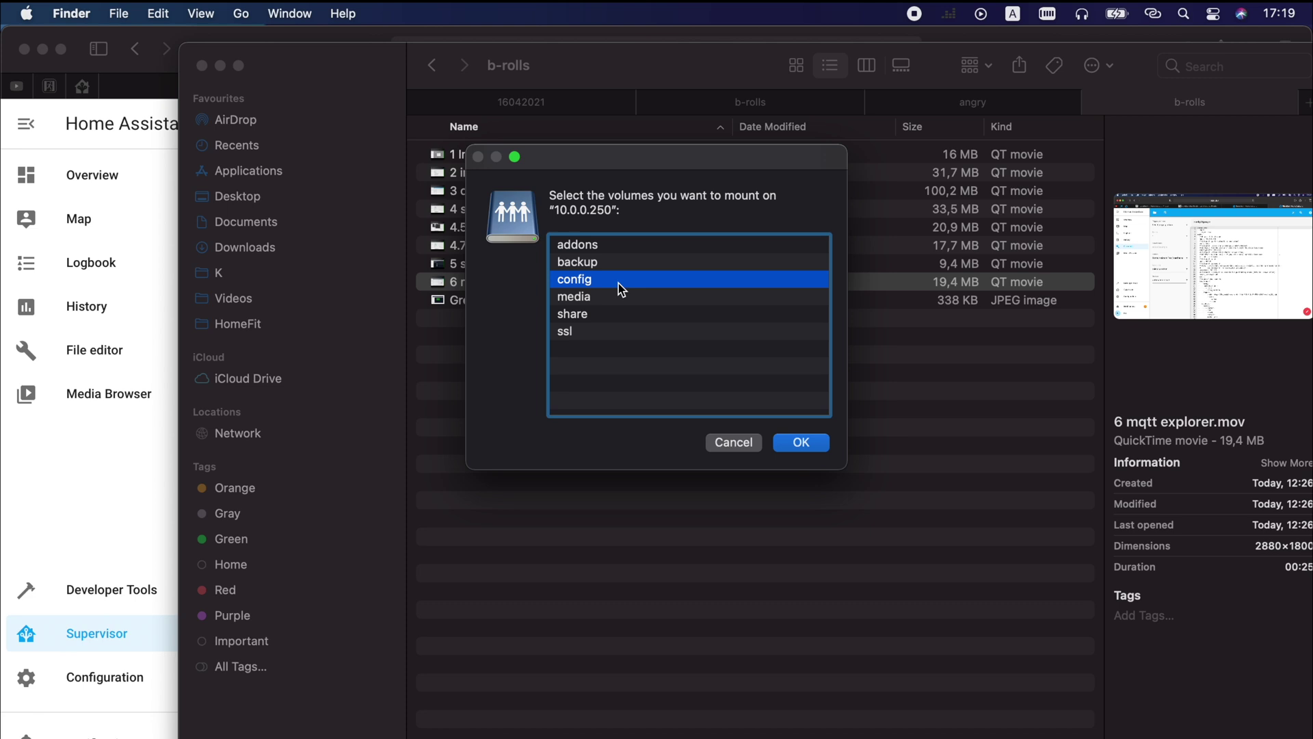
key(Return)
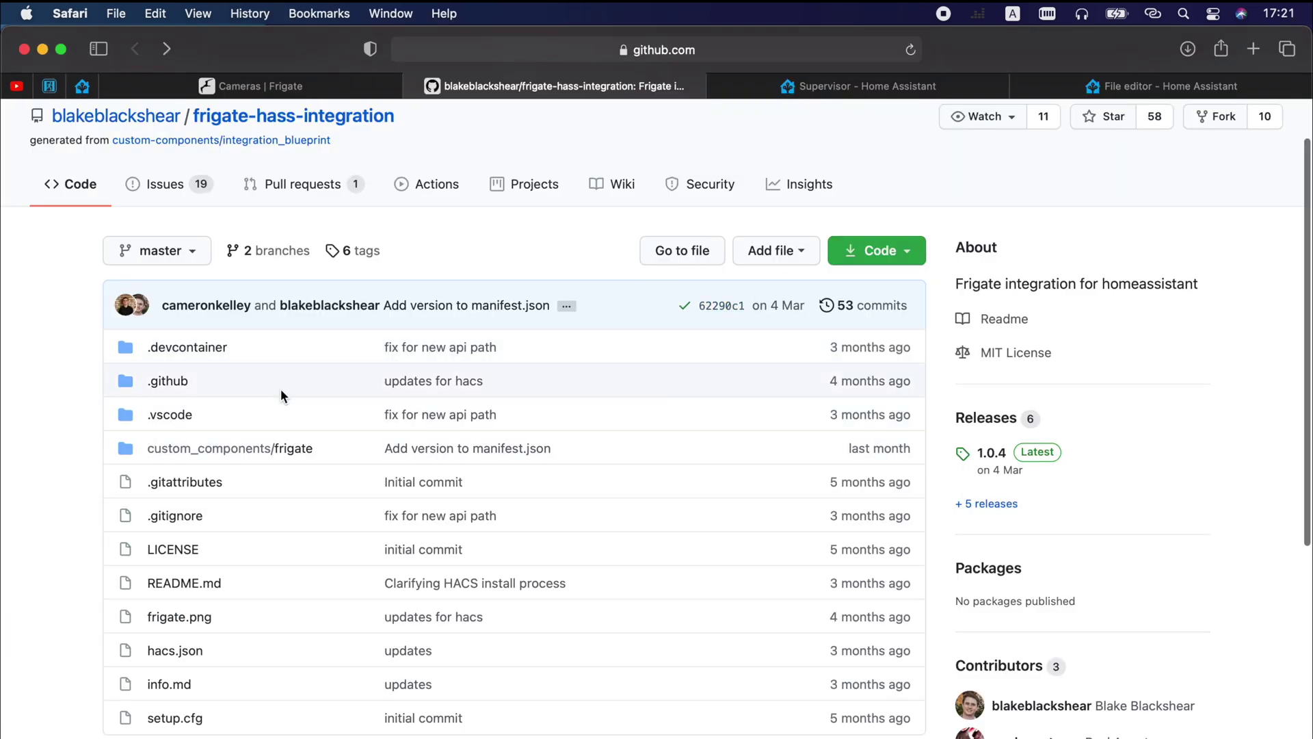
Step: Download the frigate-hass-integration repository as a ZIP and show it in Finder
scroll(281, 389, up, 1)
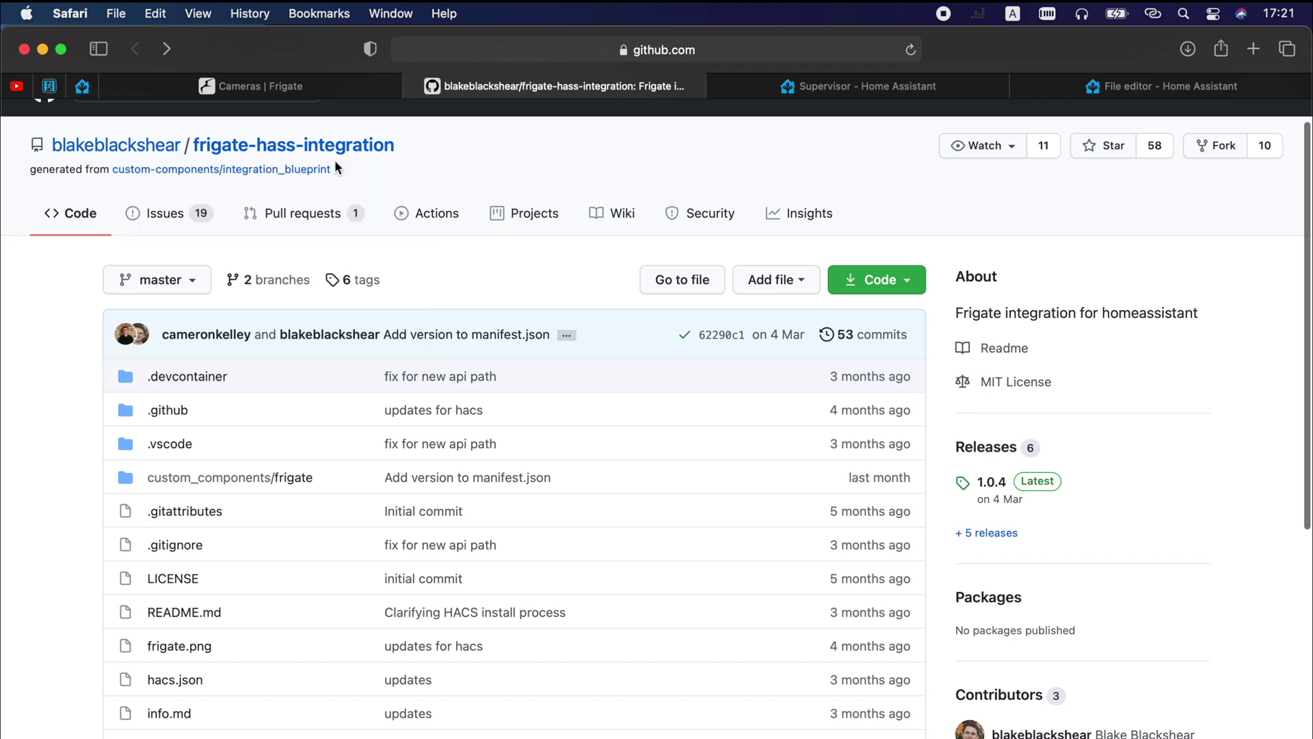
click(898, 282)
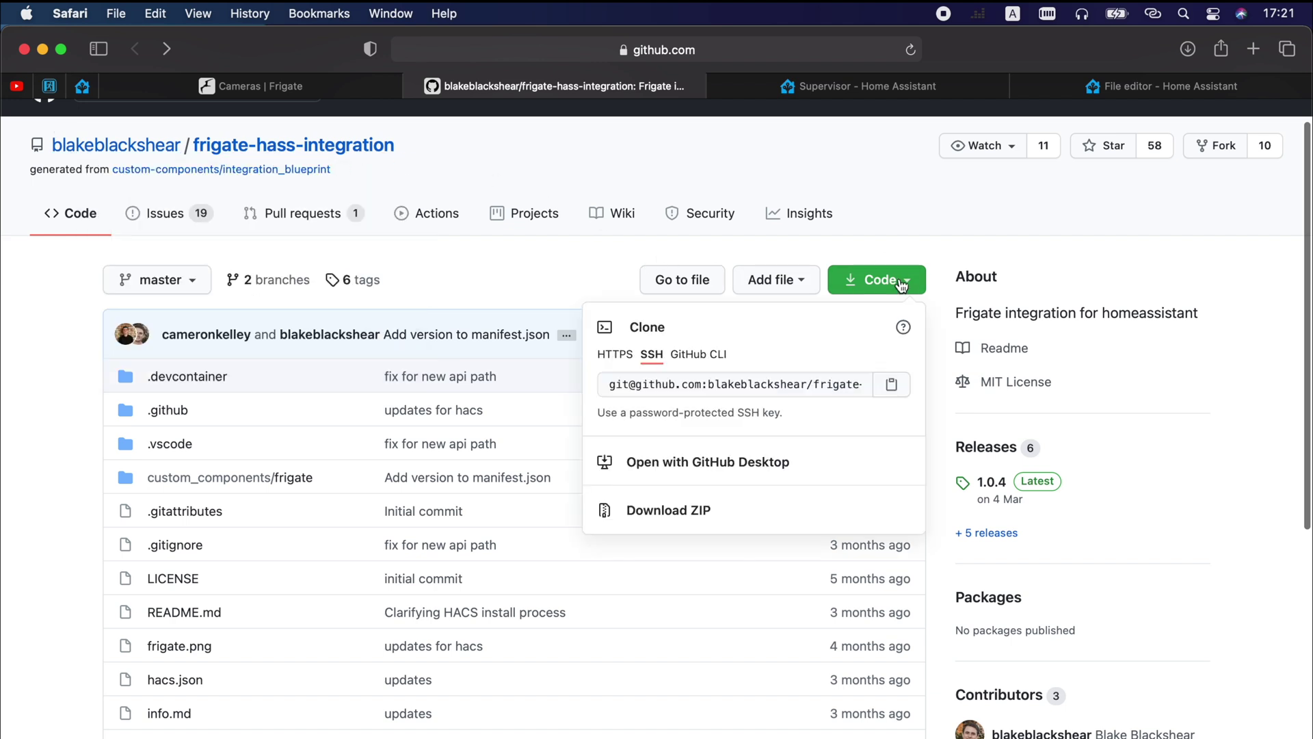
click(685, 509)
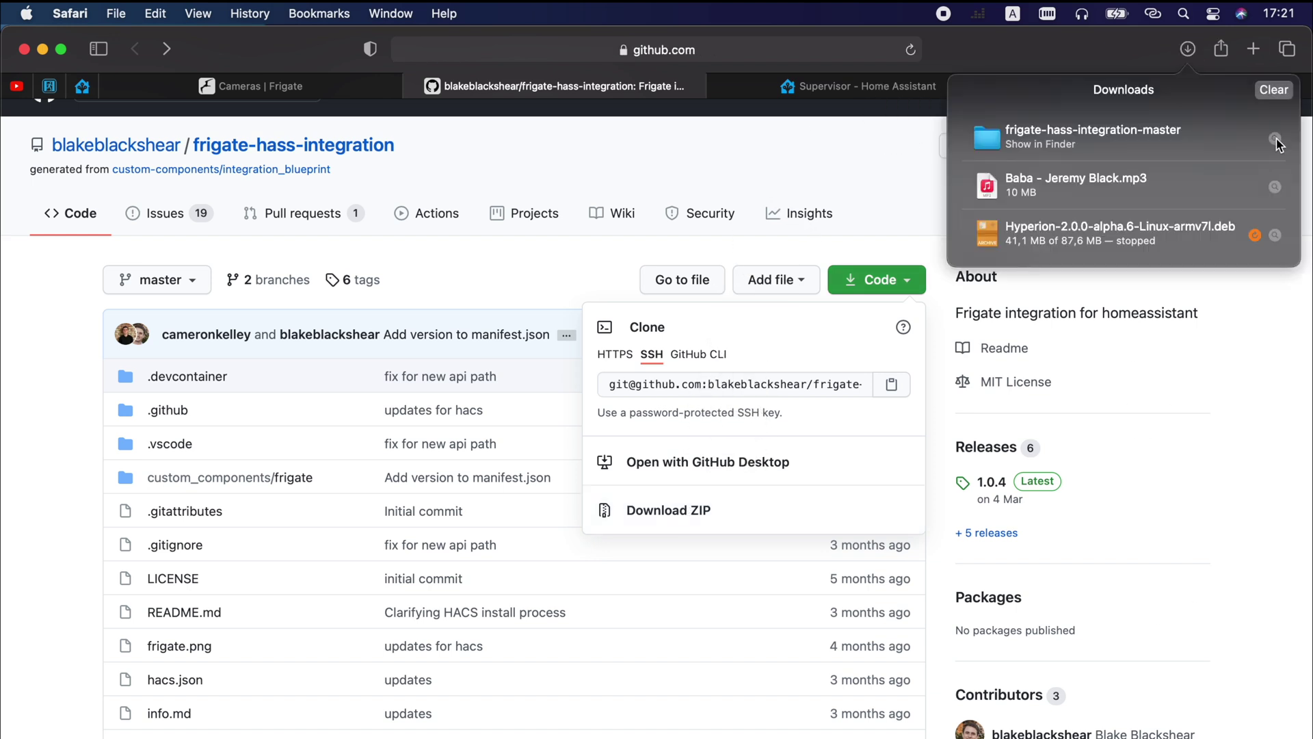
click(1275, 139)
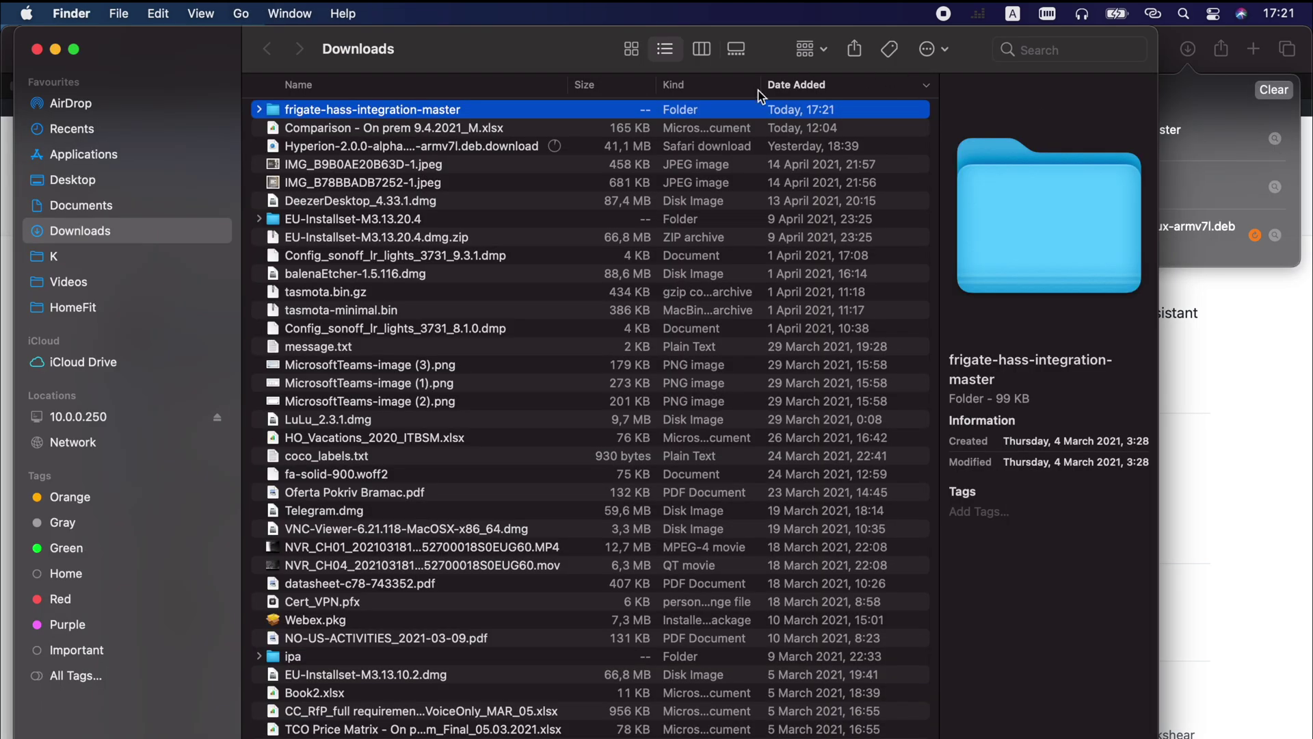
Step: Copy custom_components from the downloaded integration folder and paste it into the config share
click(259, 110)
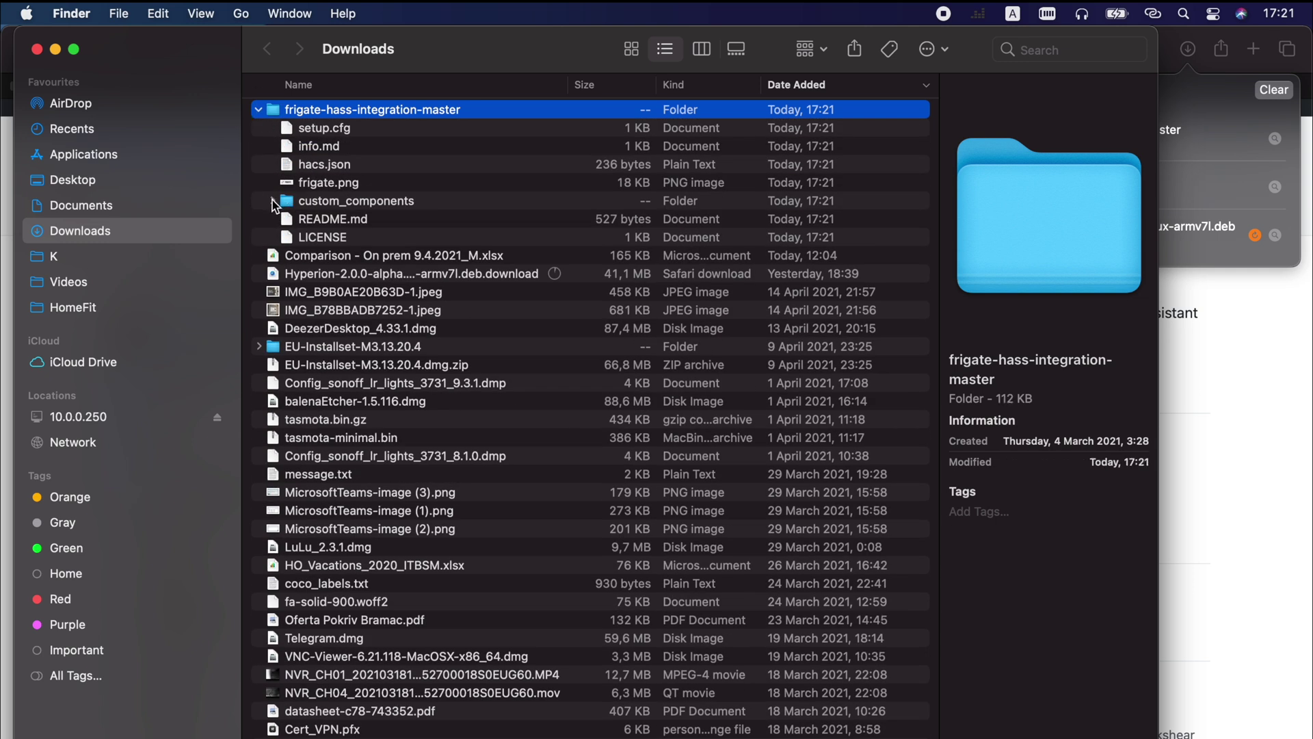
click(272, 201)
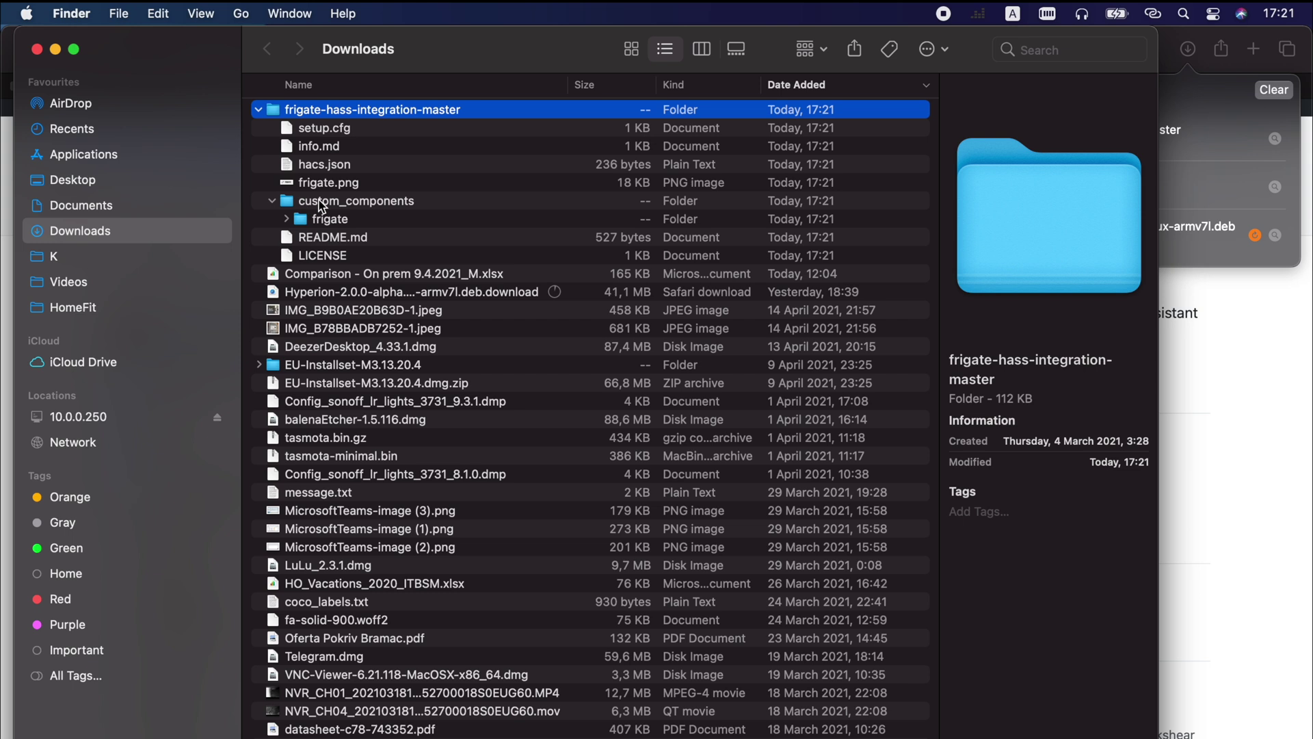
click(331, 202)
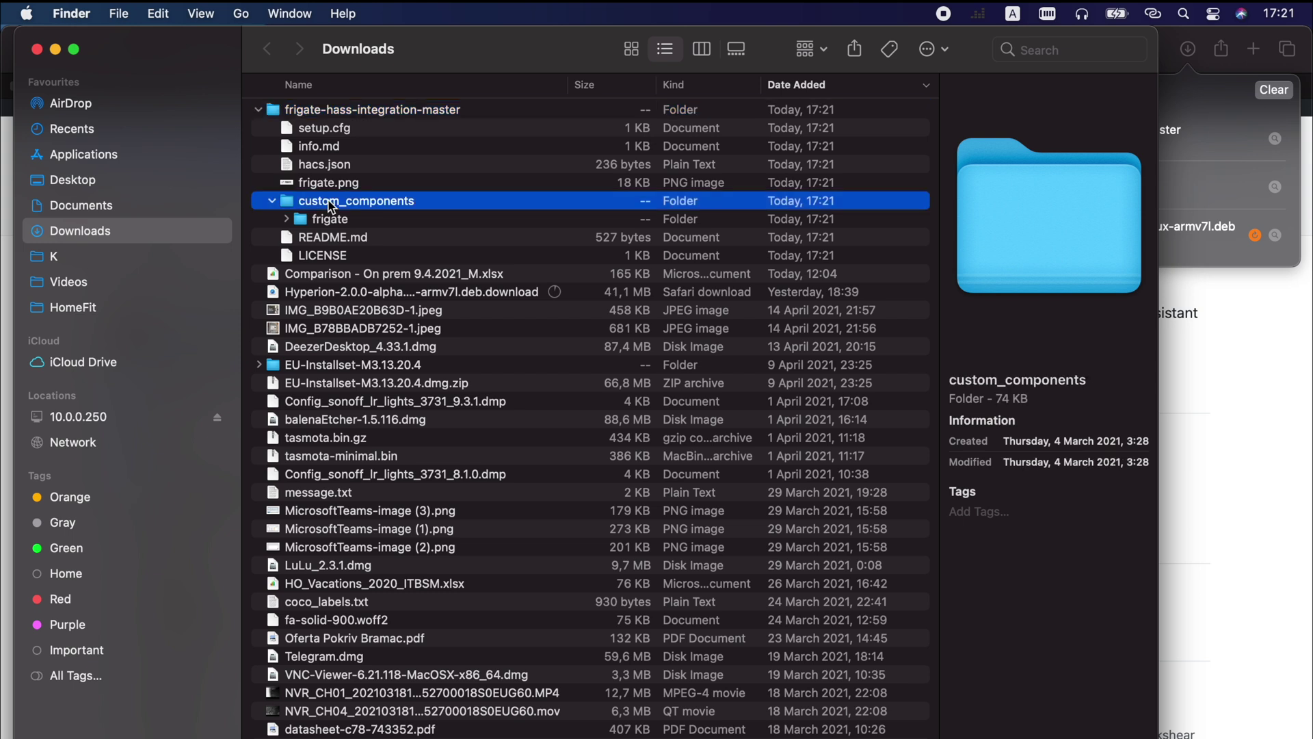
mouse_move(144, 735)
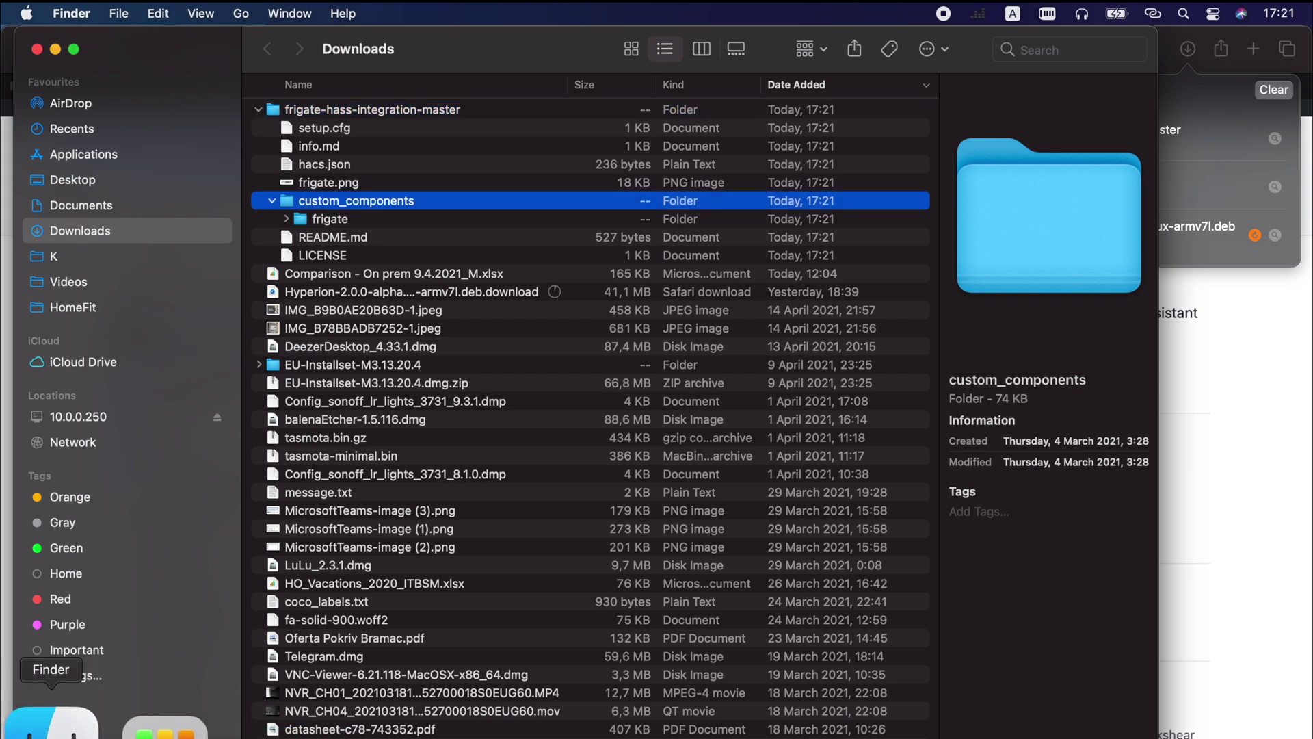
key(ctrl+Up)
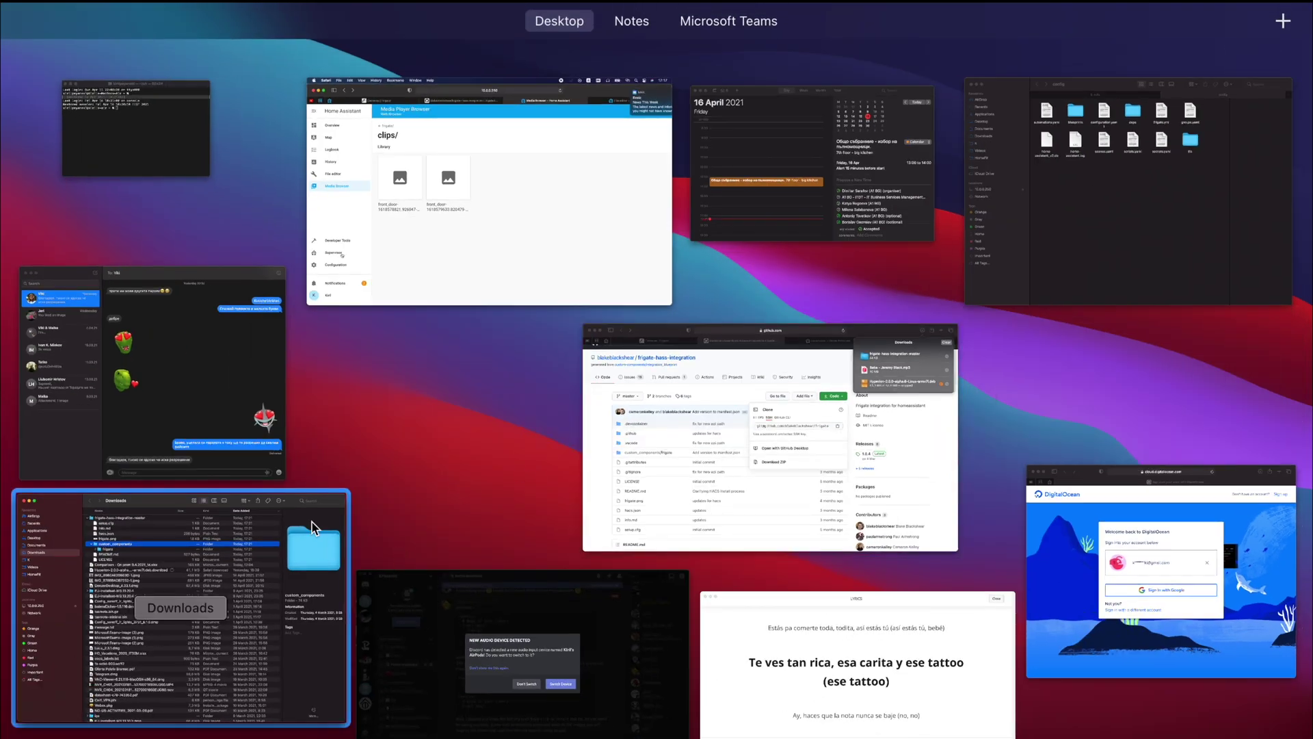
click(1201, 248)
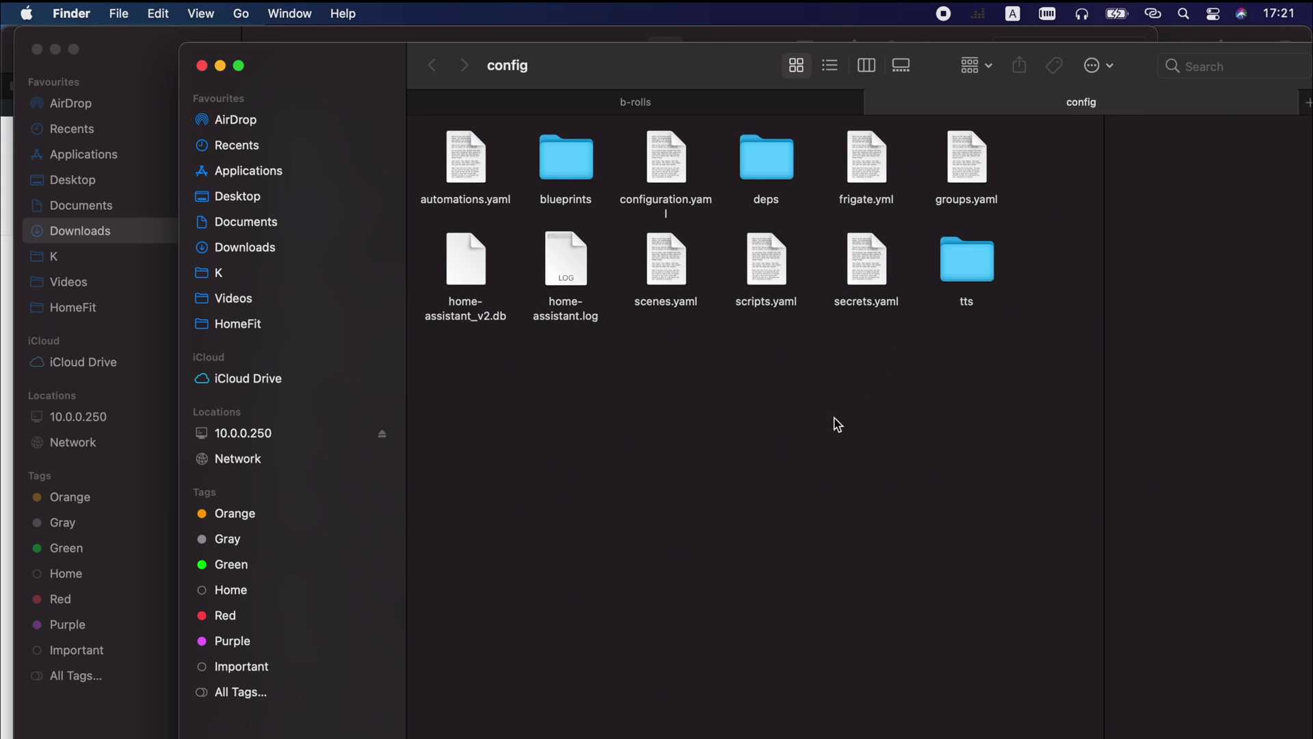
key(super+v)
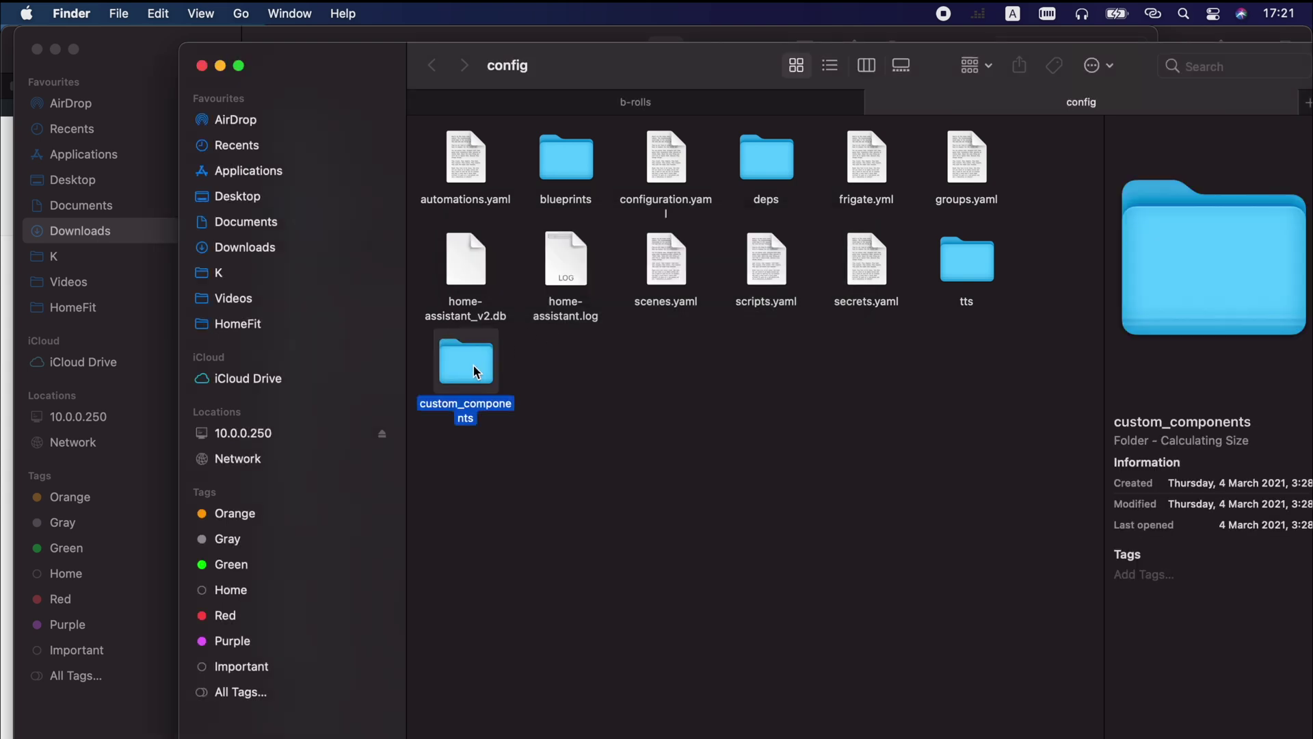
Step: Open custom_components > frigate in the config share and view it as a list
double_click(477, 372)
double_click(476, 170)
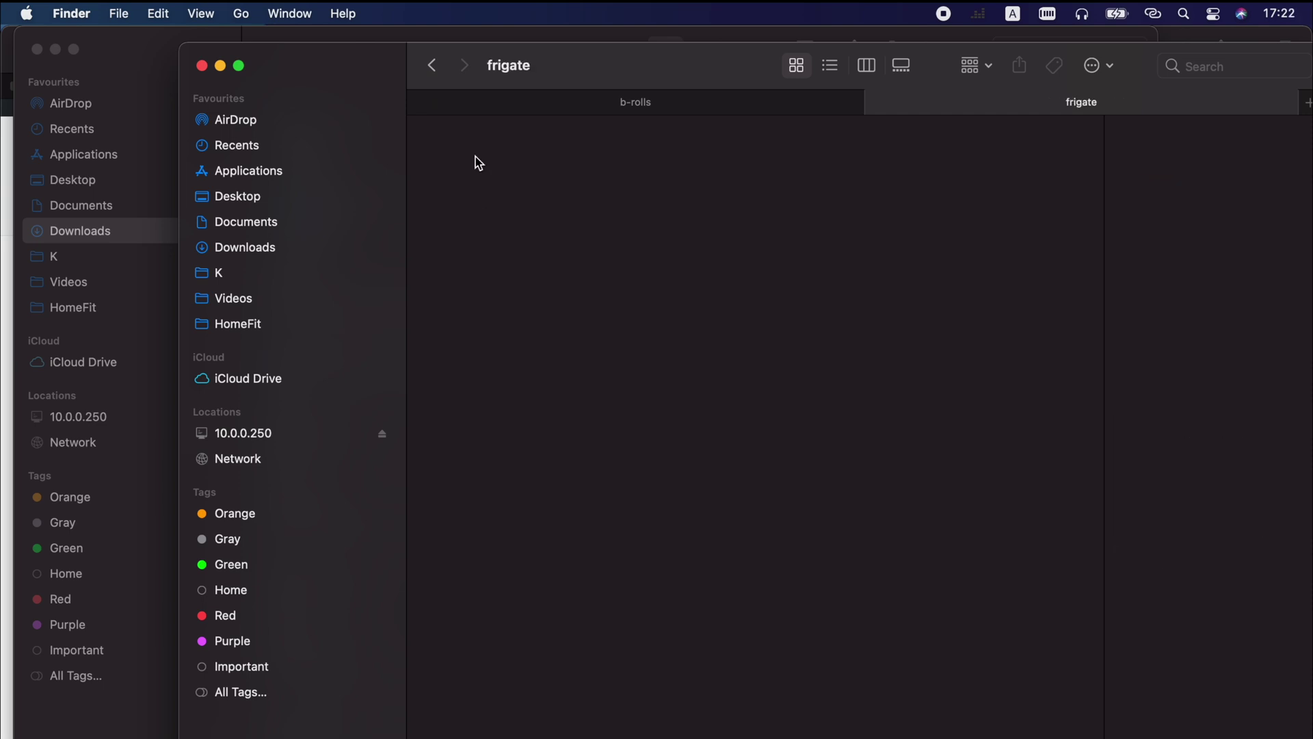
click(829, 65)
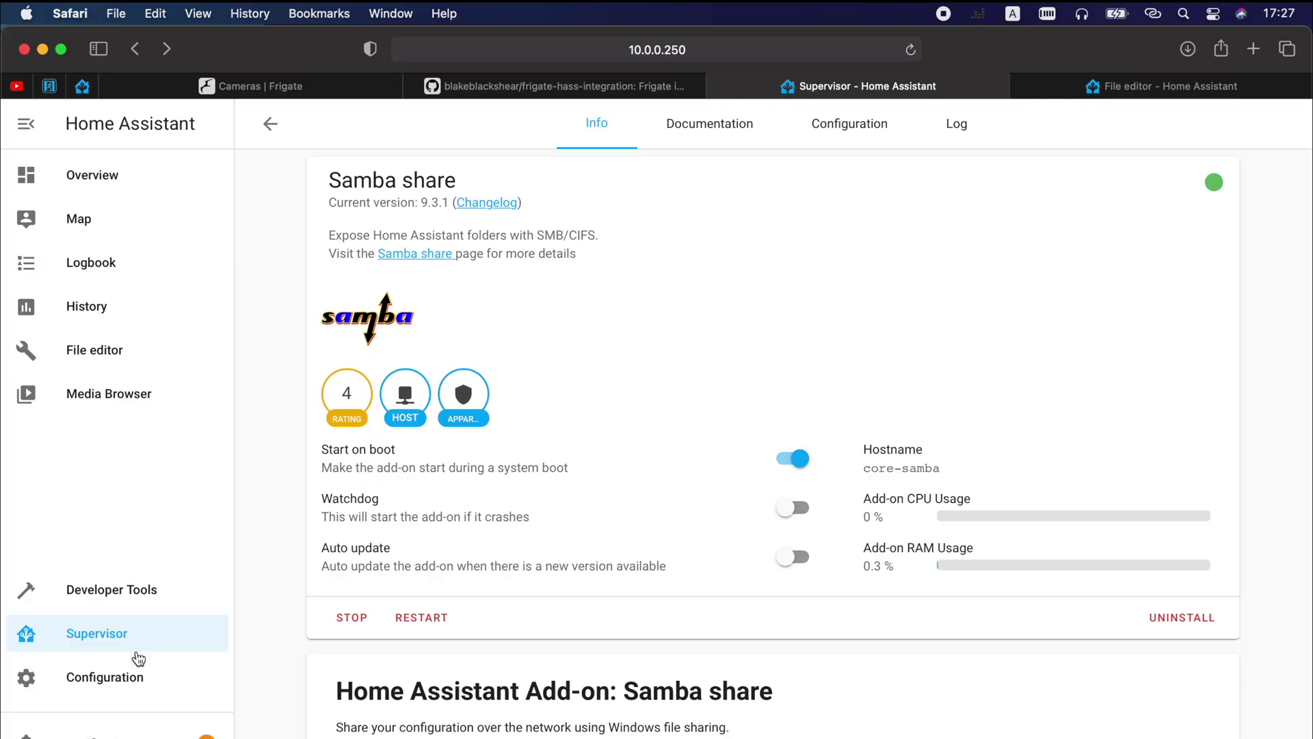
Step: Restart the Home Assistant server from Configuration > Server Controls and confirm
click(133, 683)
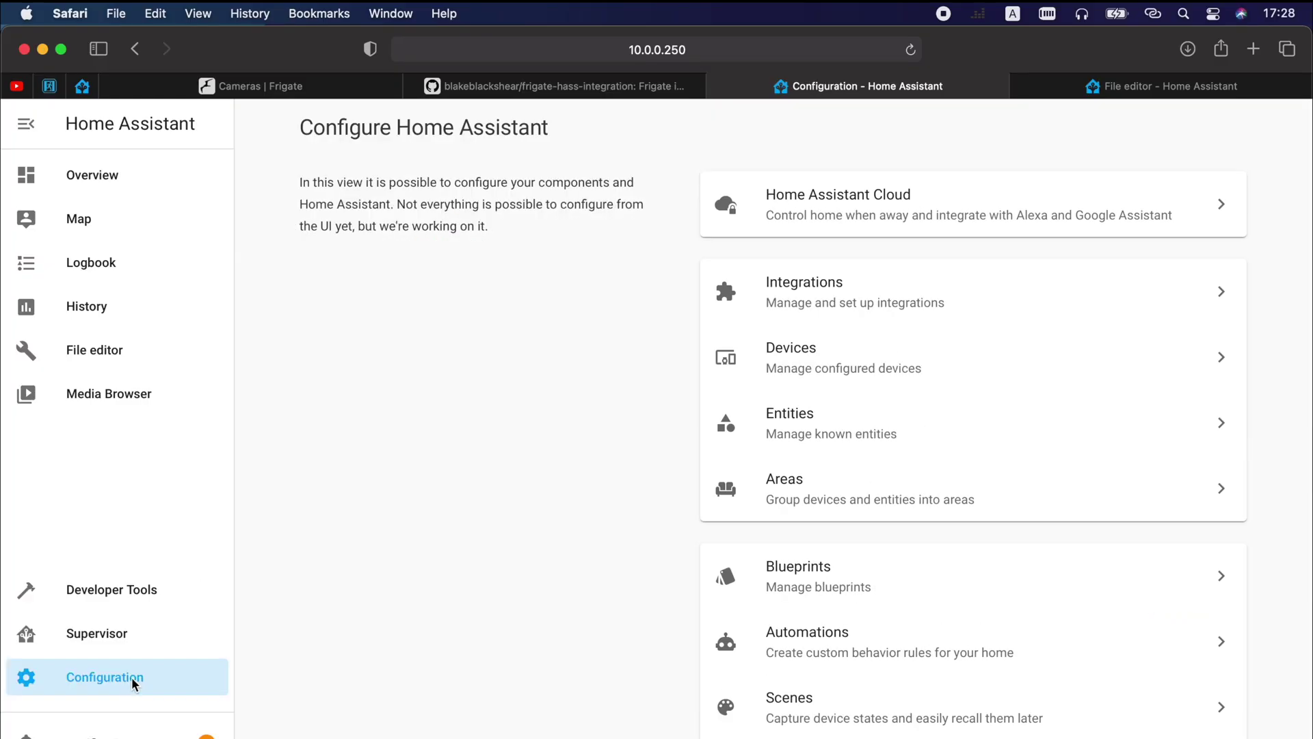
scroll(807, 658, down, 10)
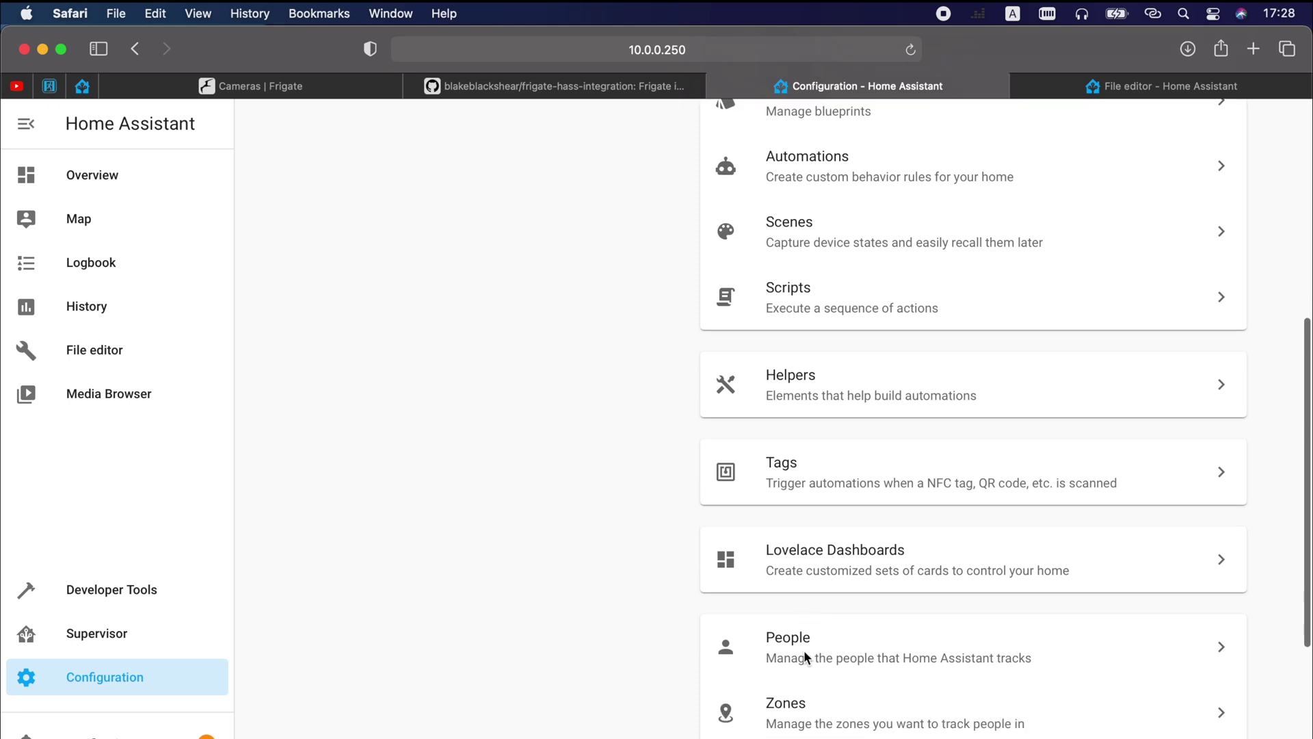
scroll(807, 658, down, 3)
click(810, 695)
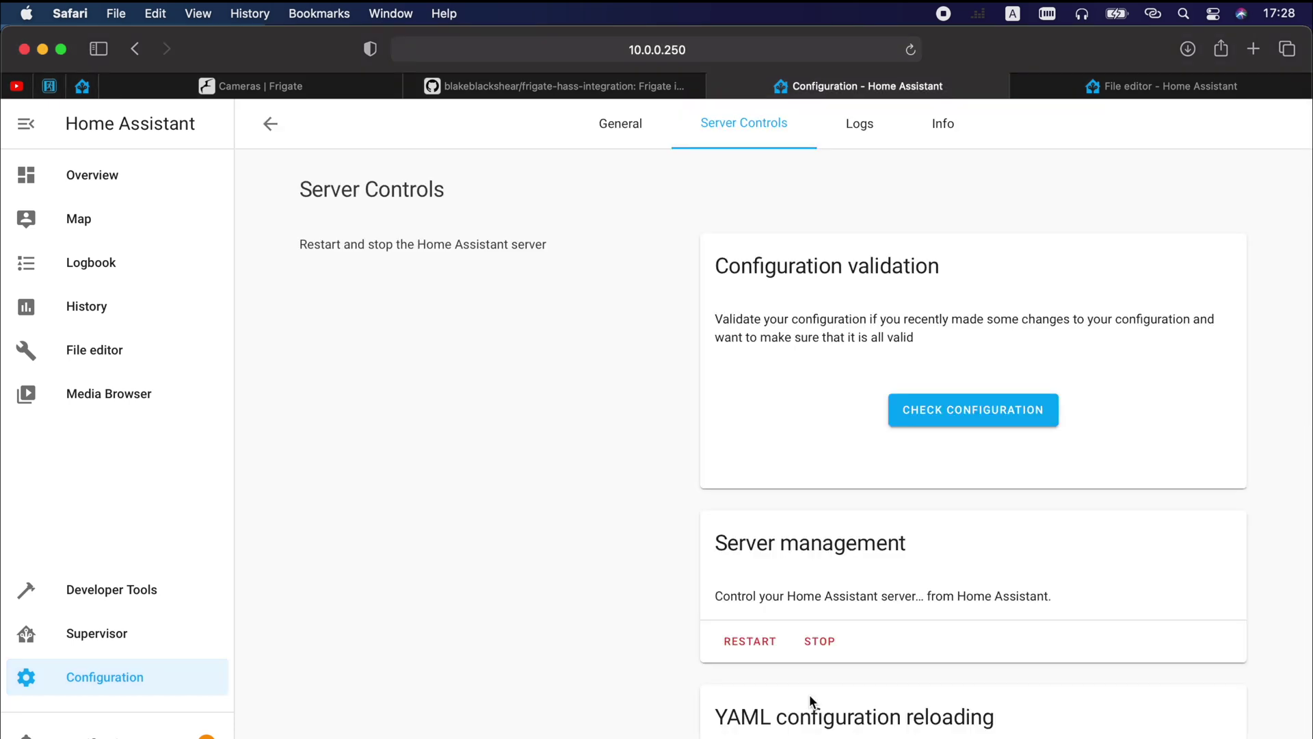
click(752, 626)
scroll(807, 530, down, 1)
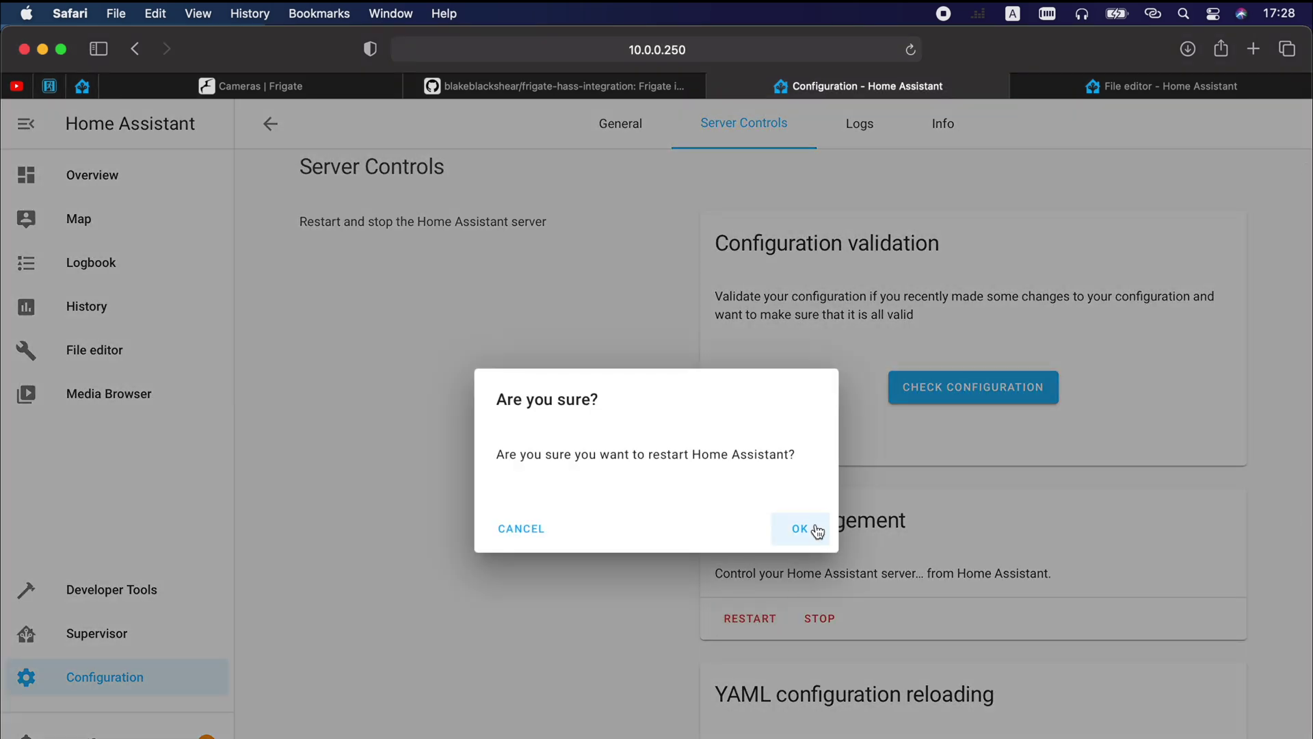
click(814, 528)
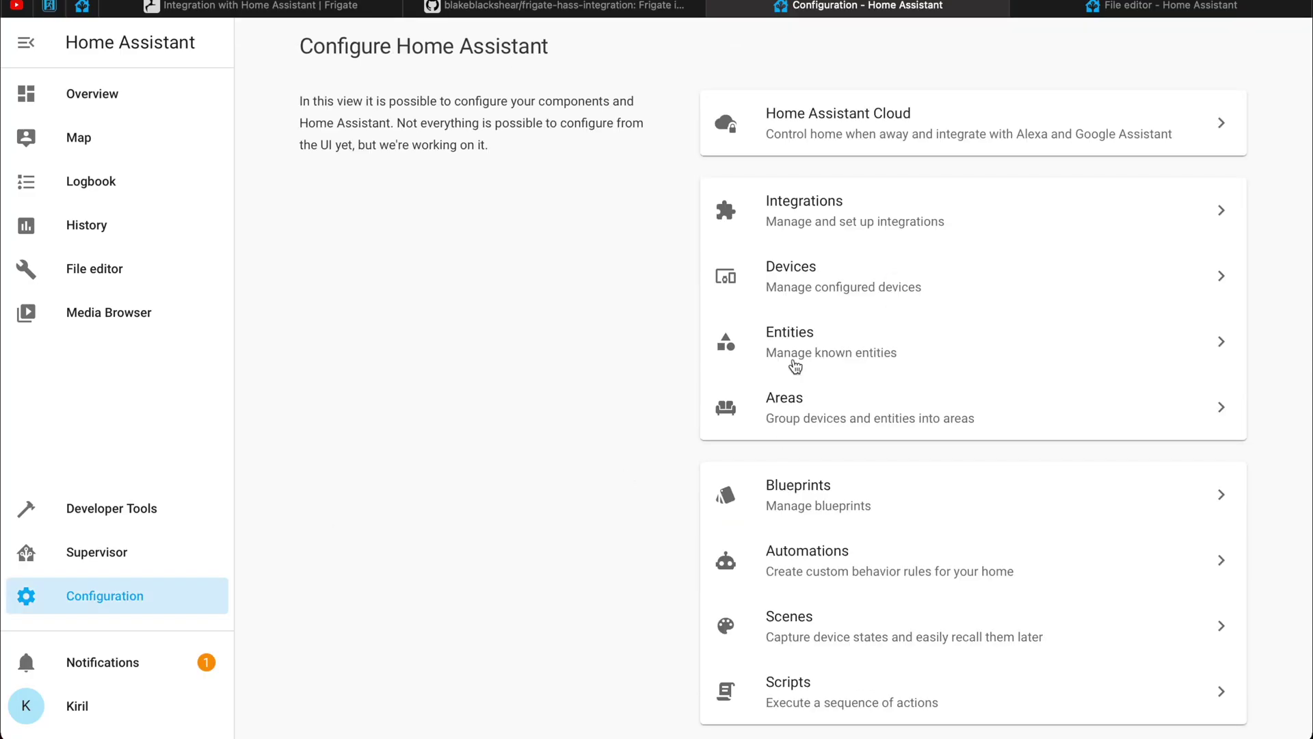
click(809, 218)
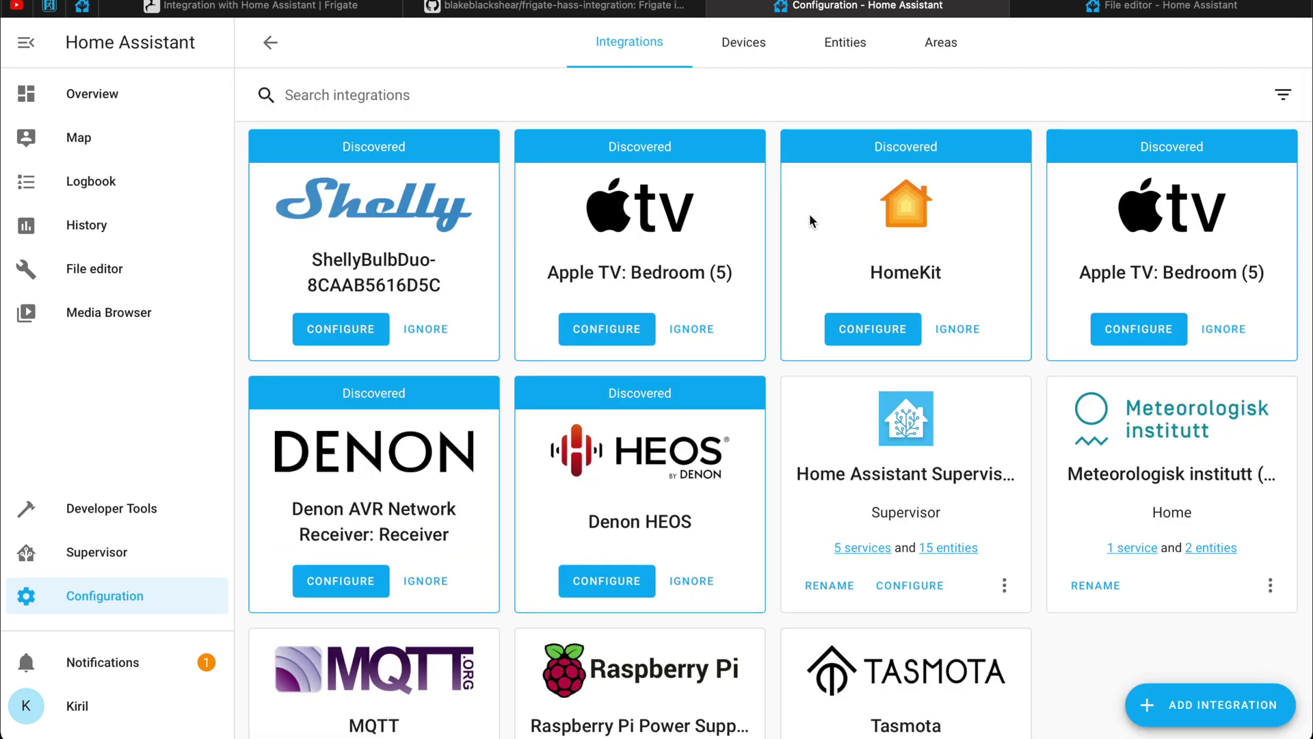
click(1193, 704)
click(602, 135)
text(frig)
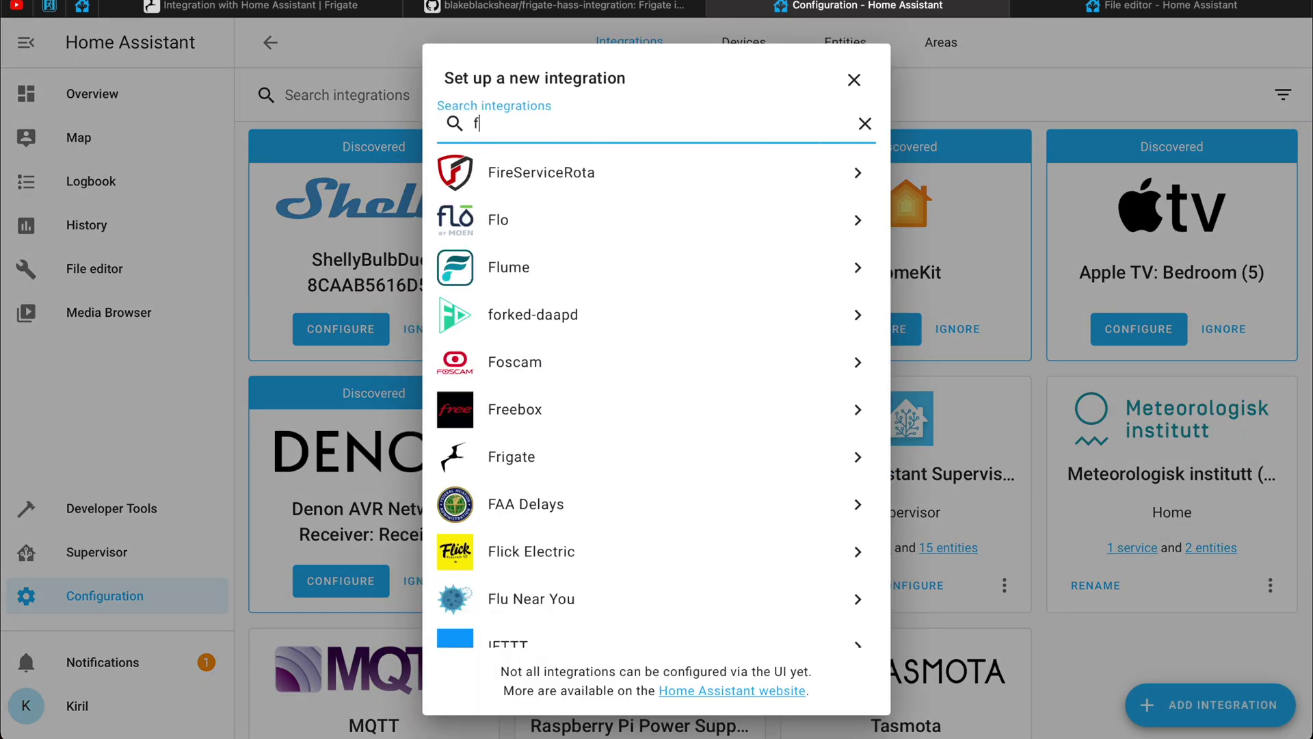
click(540, 180)
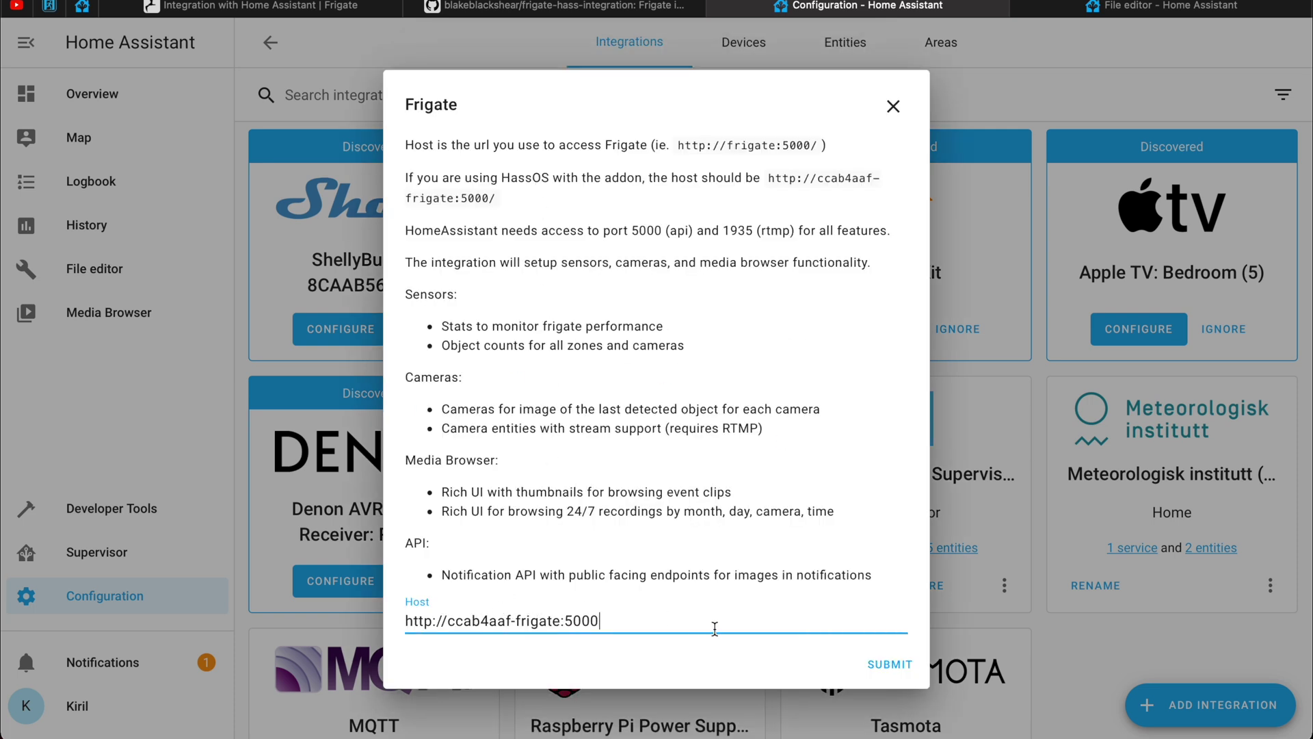
click(890, 665)
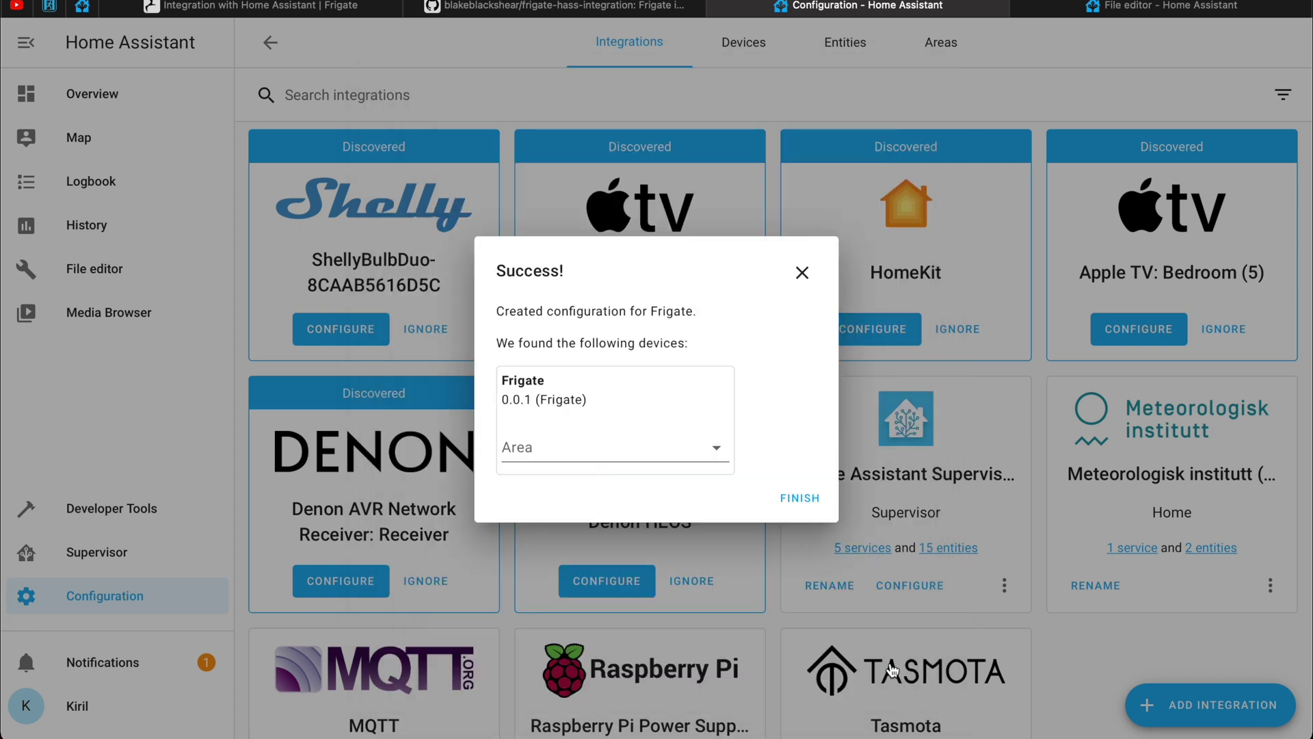
Step: Finish the Frigate setup and open its Frigate device page
click(778, 501)
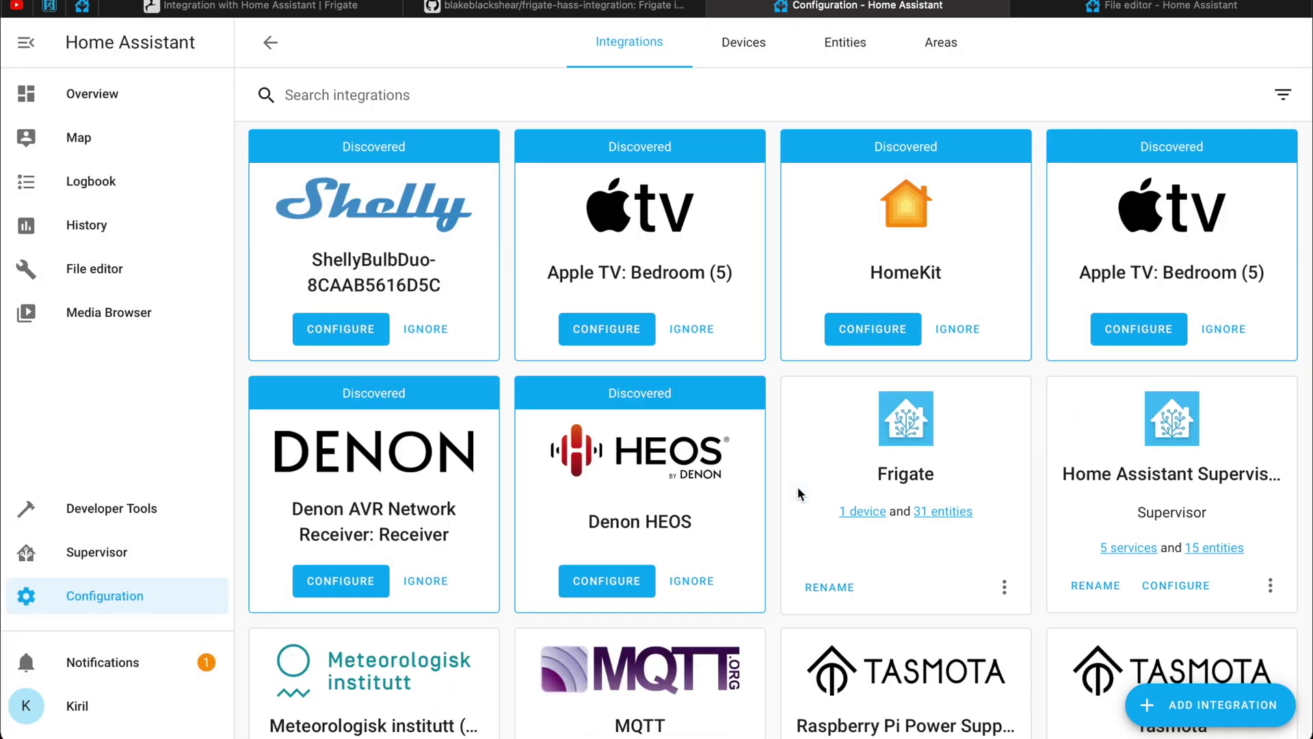
click(867, 513)
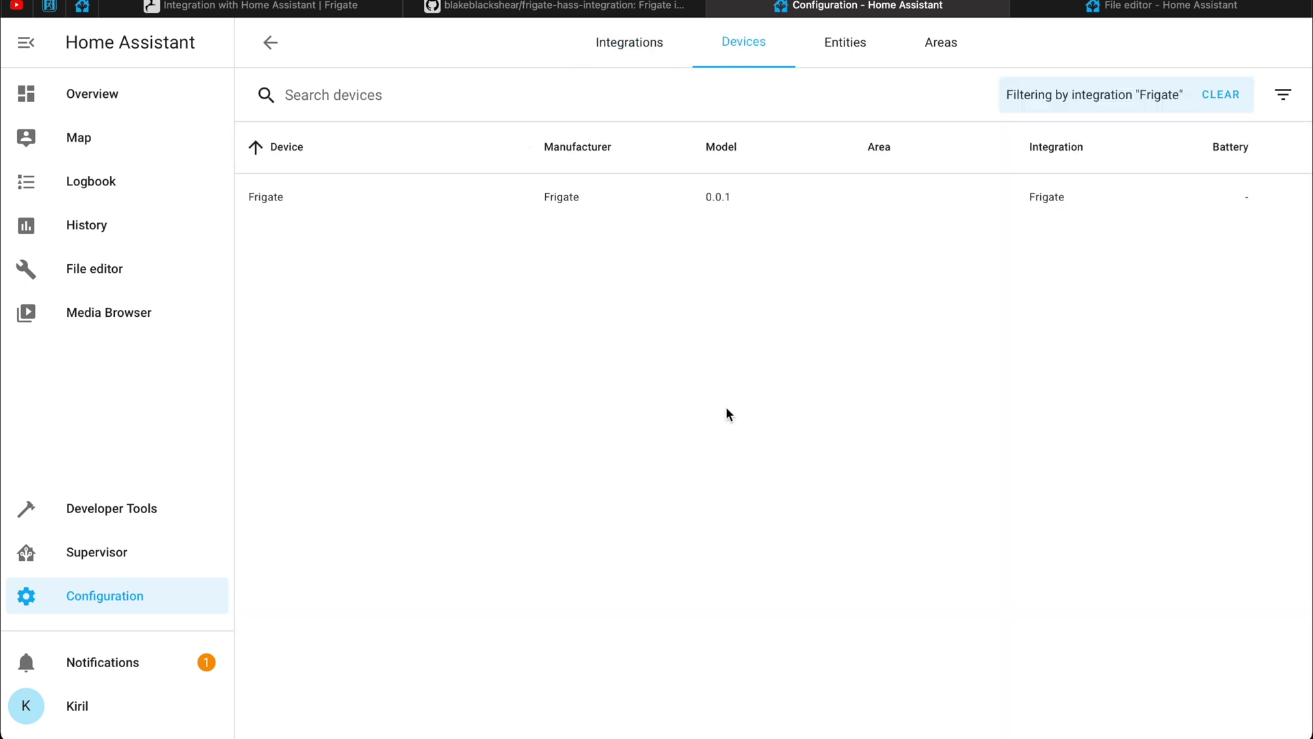
click(285, 196)
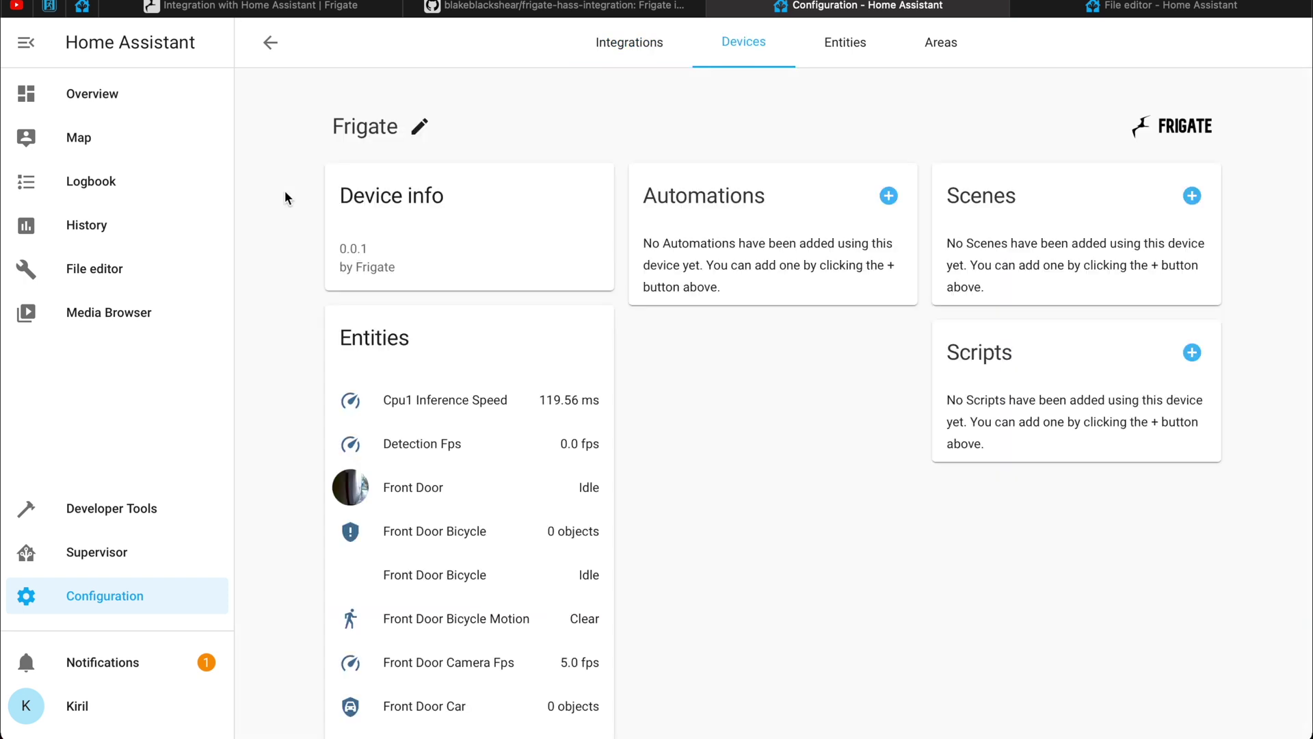
Step: Scroll through the Frigate device's front door entities, including Clips, Detect and Snapshots switches
scroll(489, 431, down, 3)
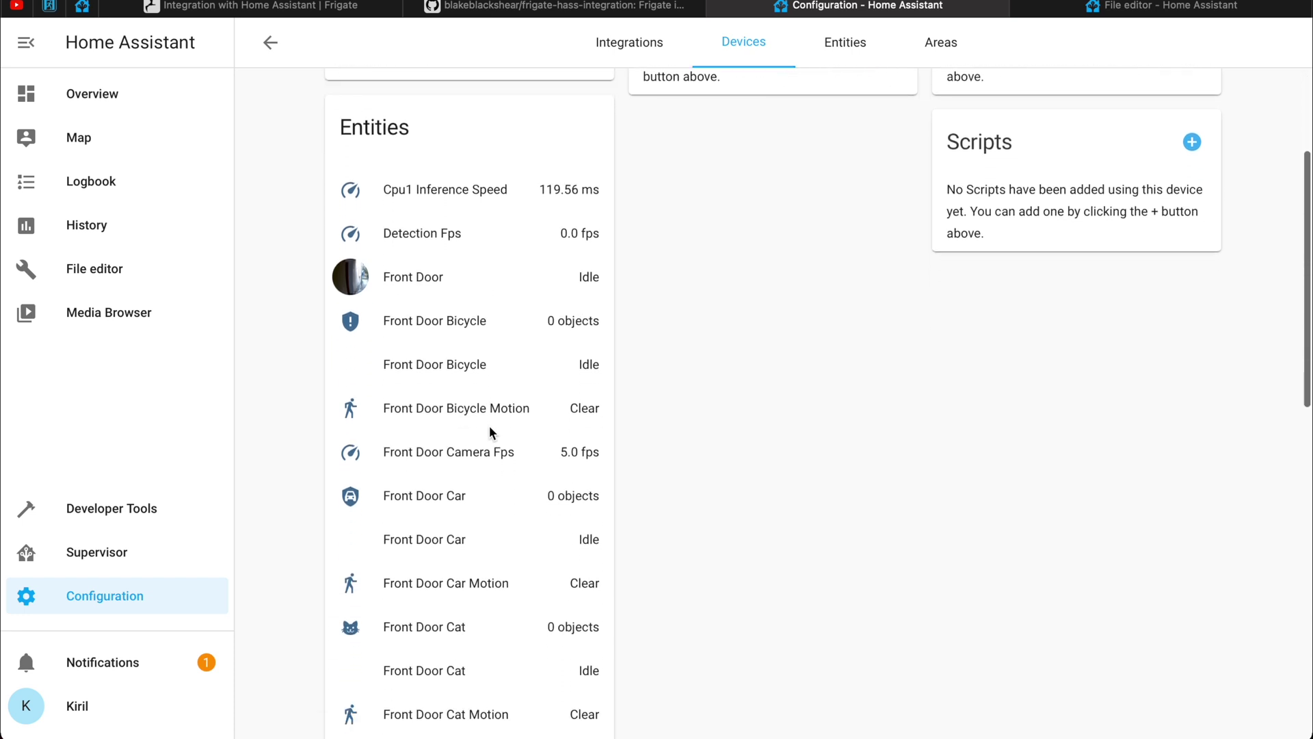
scroll(490, 430, down, 3)
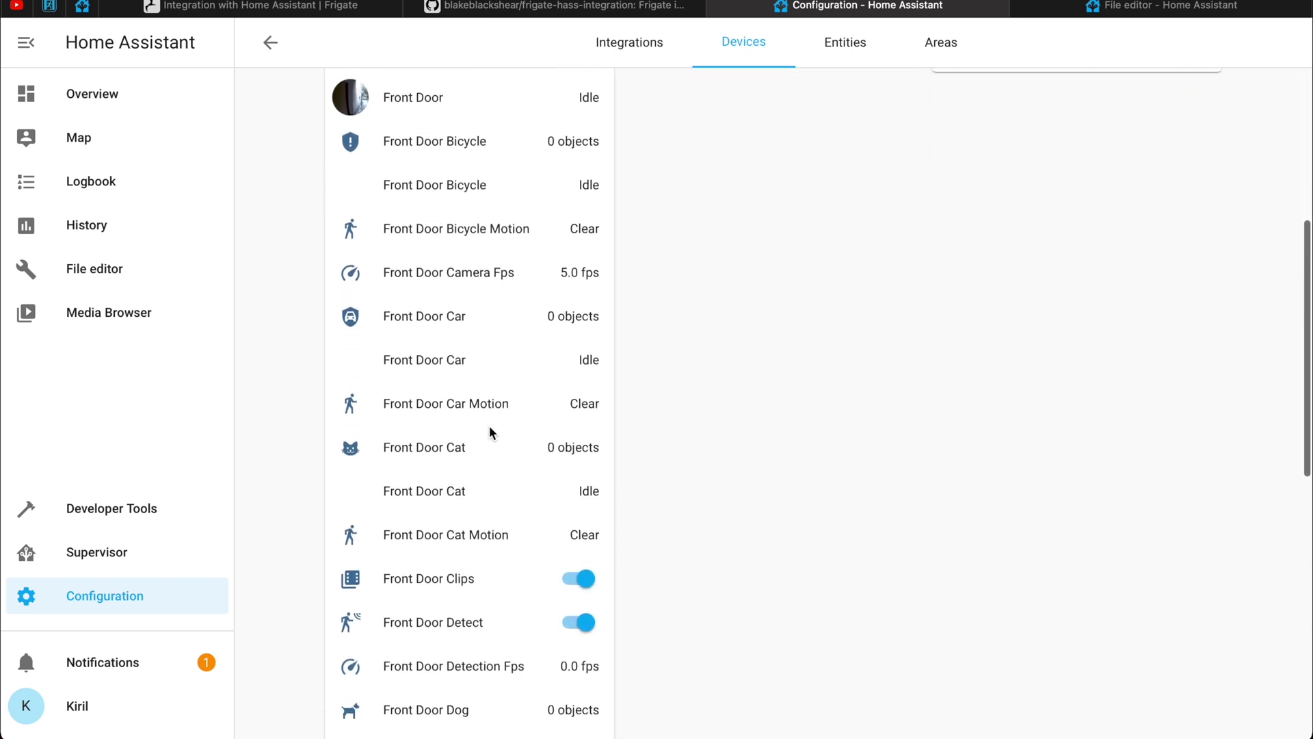
scroll(489, 433, down, 3)
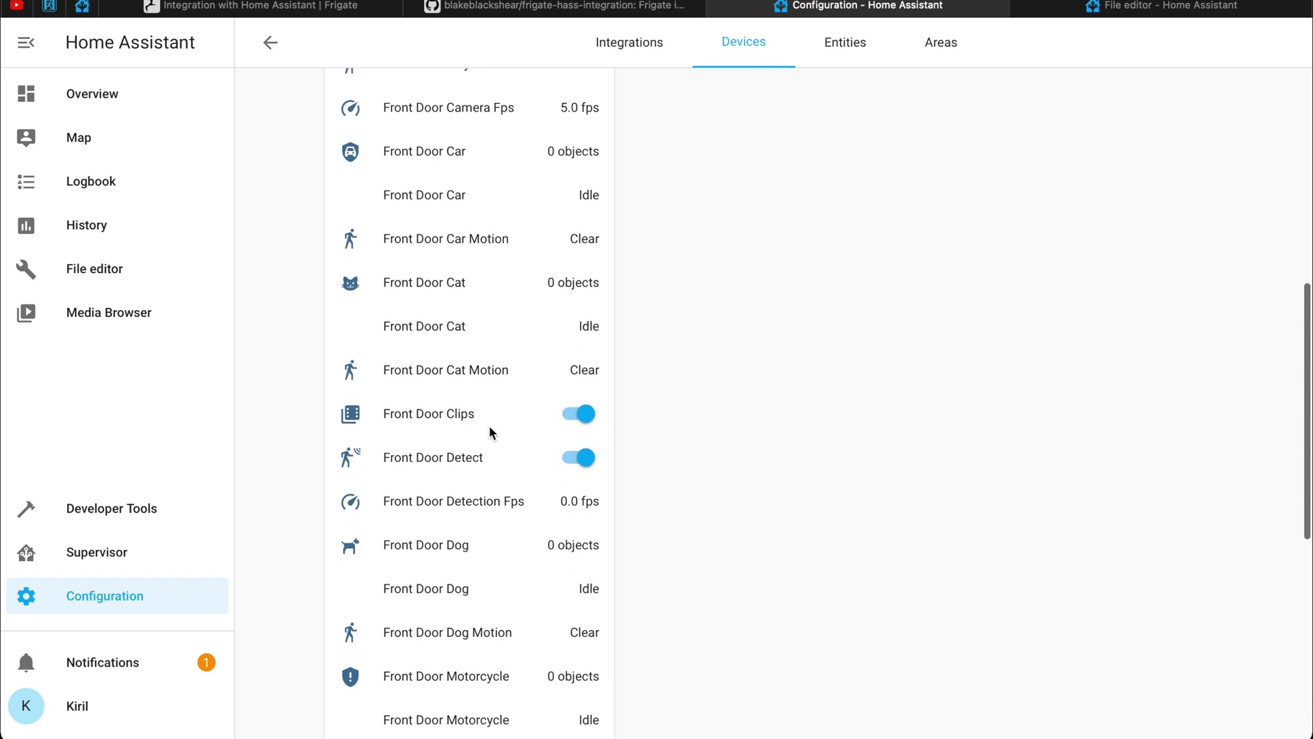
scroll(490, 432, down, 3)
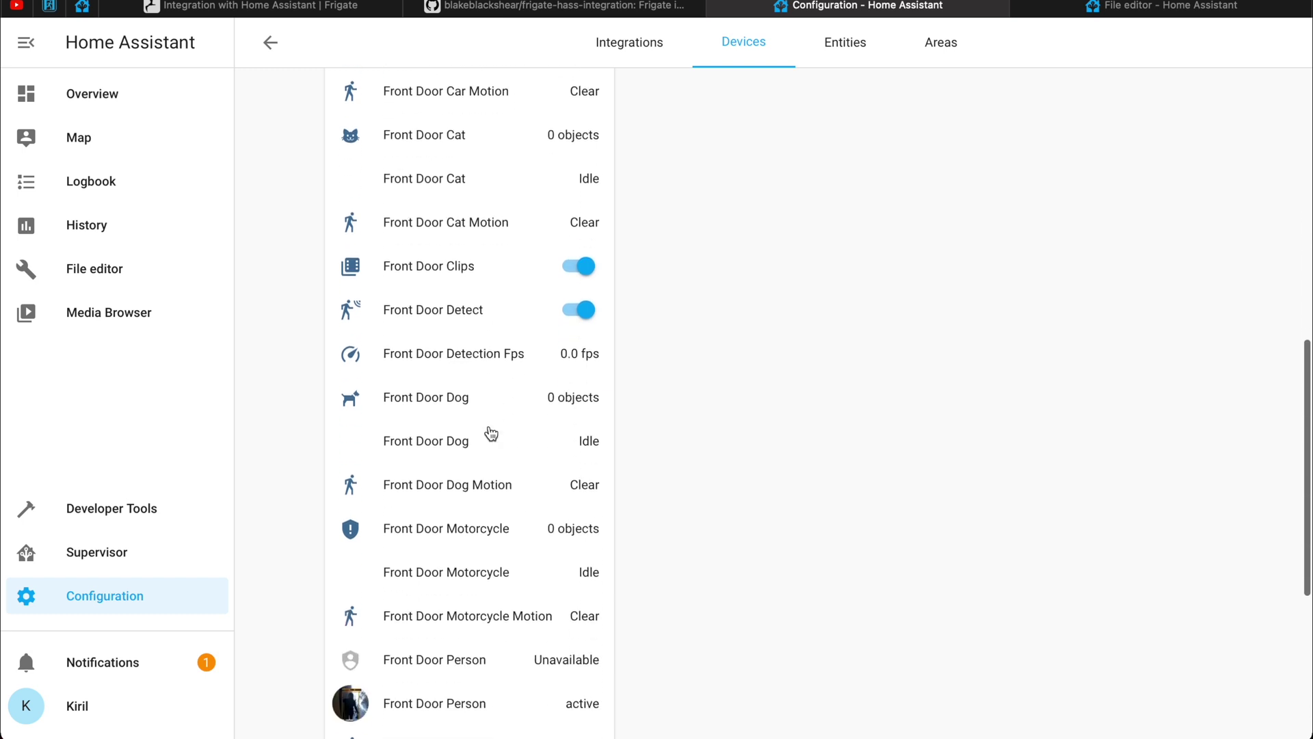
scroll(490, 433, down, 3)
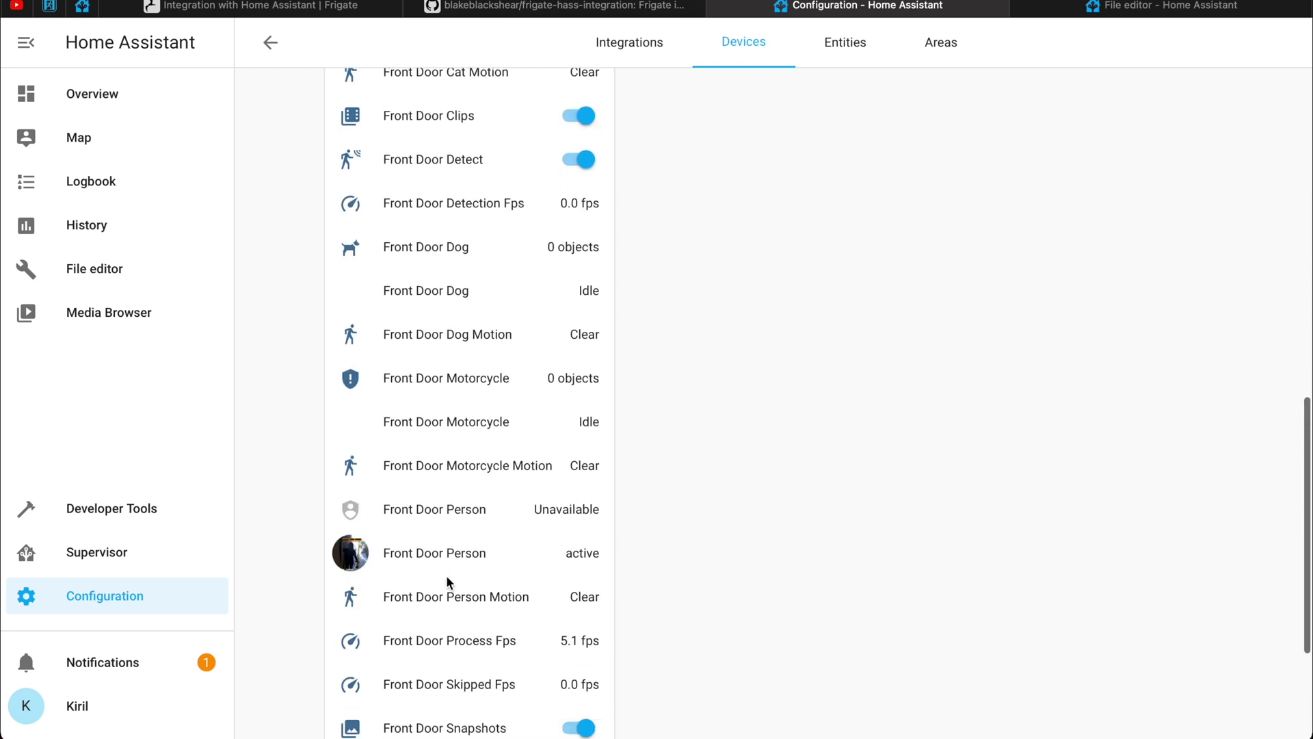
scroll(448, 580, down, 3)
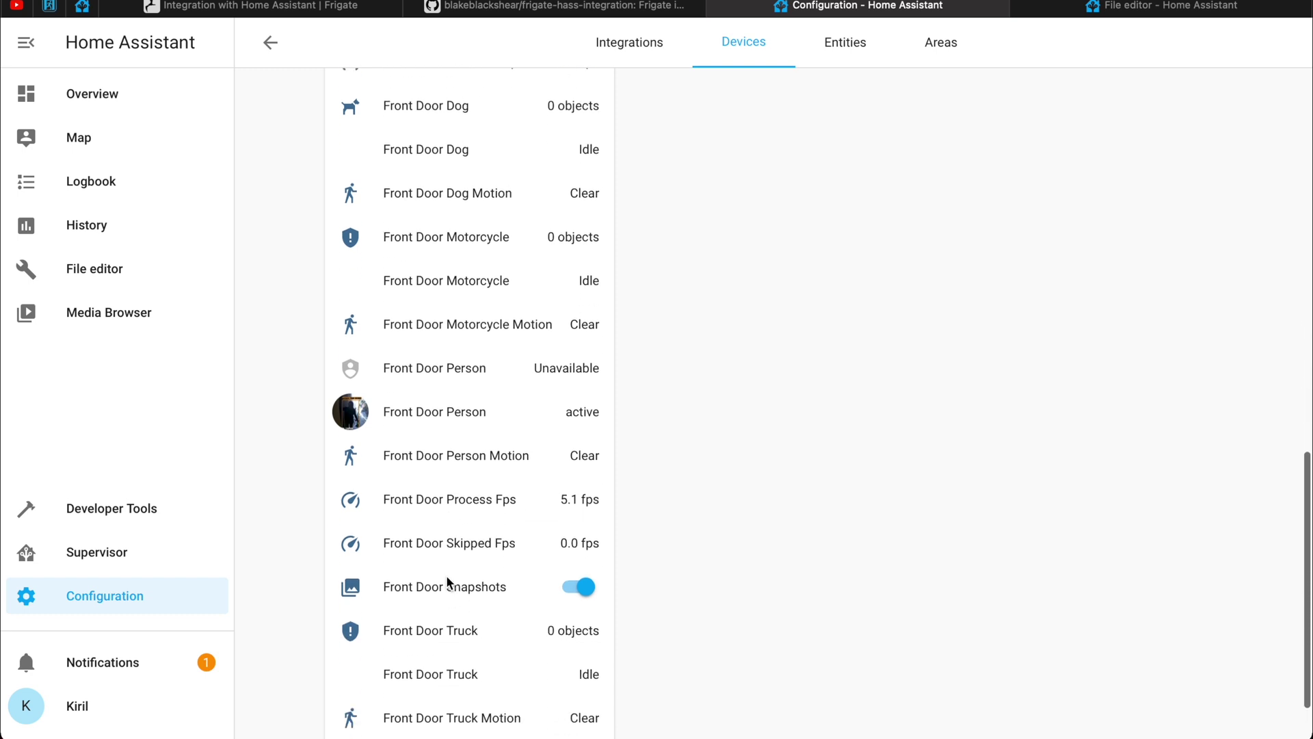
scroll(447, 580, down, 2)
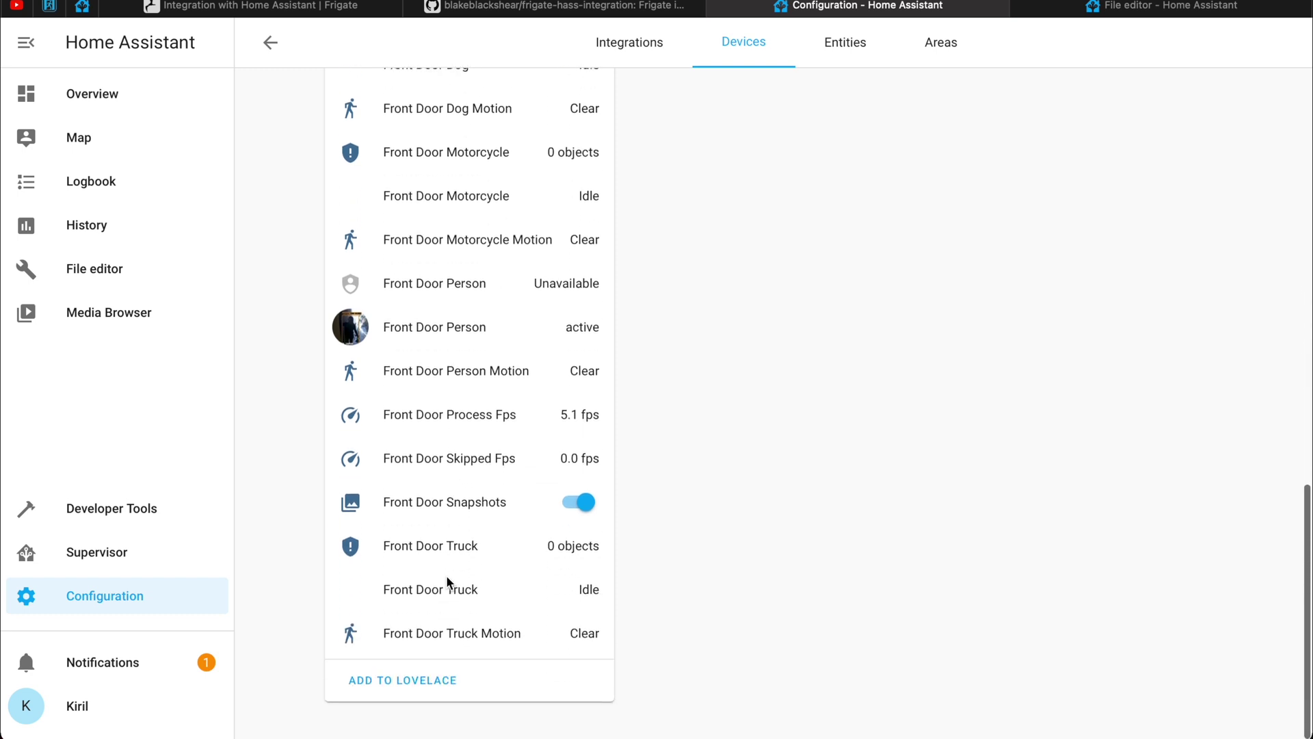
Step: Add the suggested Front Door Frigate entities card to the dashboard and review it on Overview
click(407, 680)
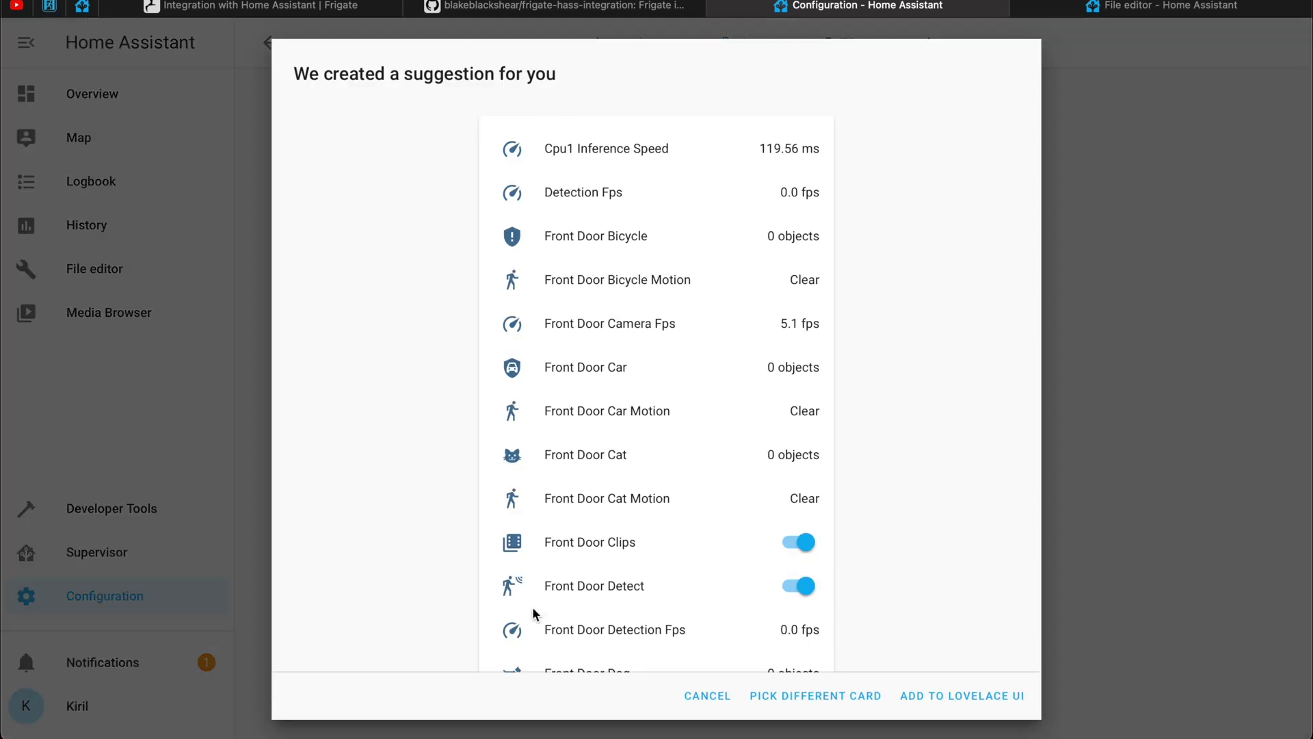
click(945, 696)
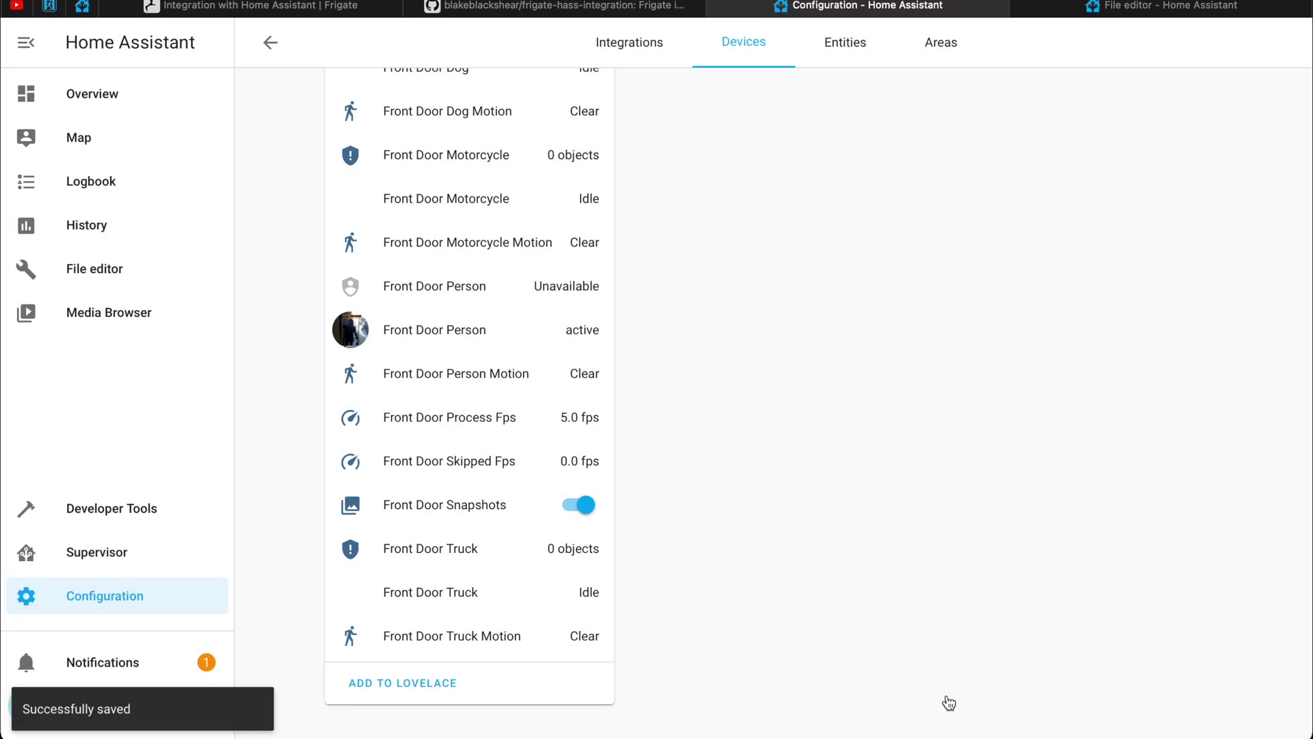
click(111, 94)
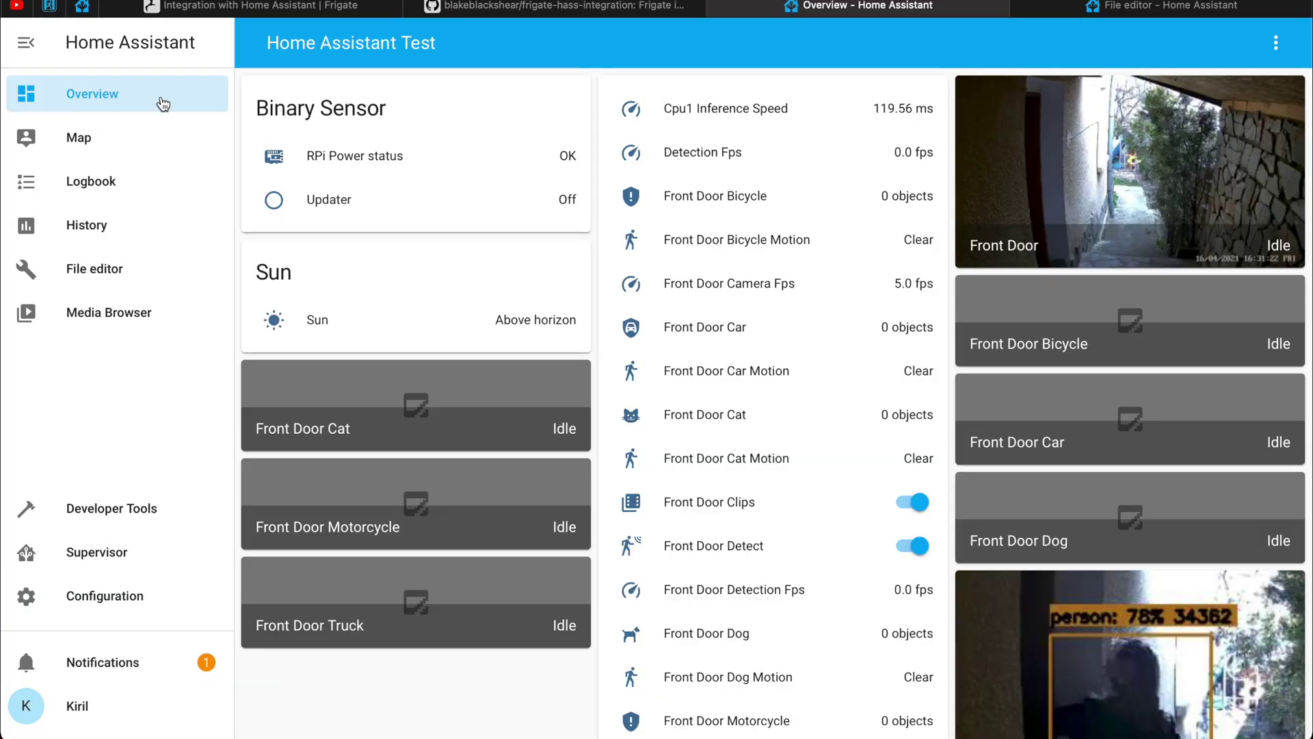
scroll(803, 343, down, 5)
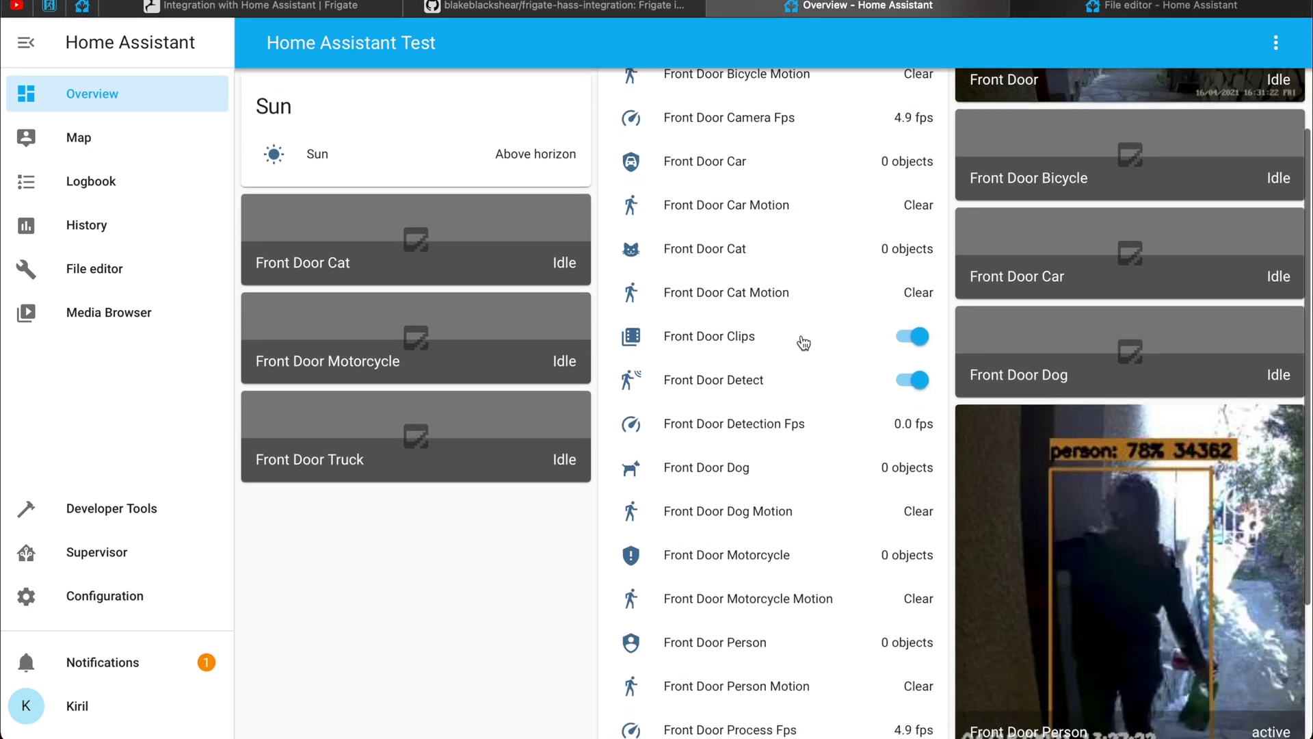
scroll(804, 342, up, 5)
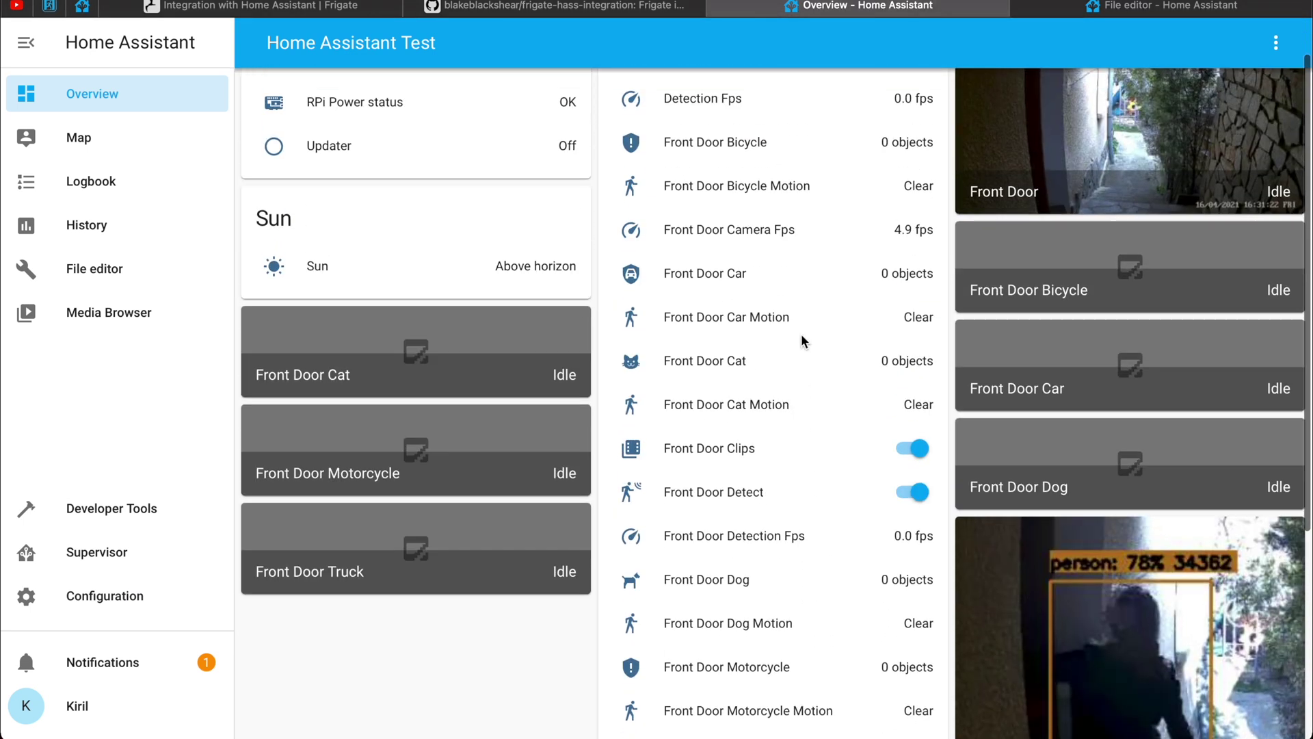
scroll(803, 342, down, 1)
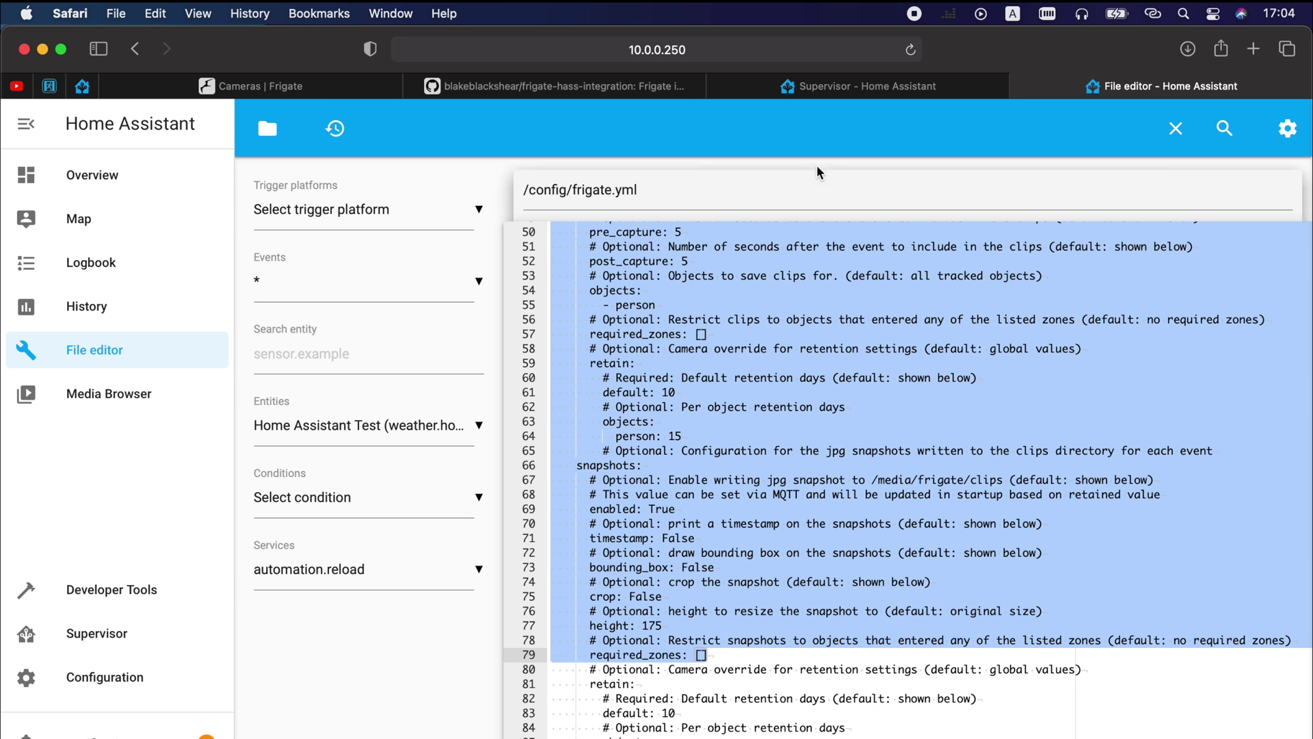
Step: Launch the Frigate NVR add-on's web UI to see the FRONT_DOOR camera feed
click(866, 91)
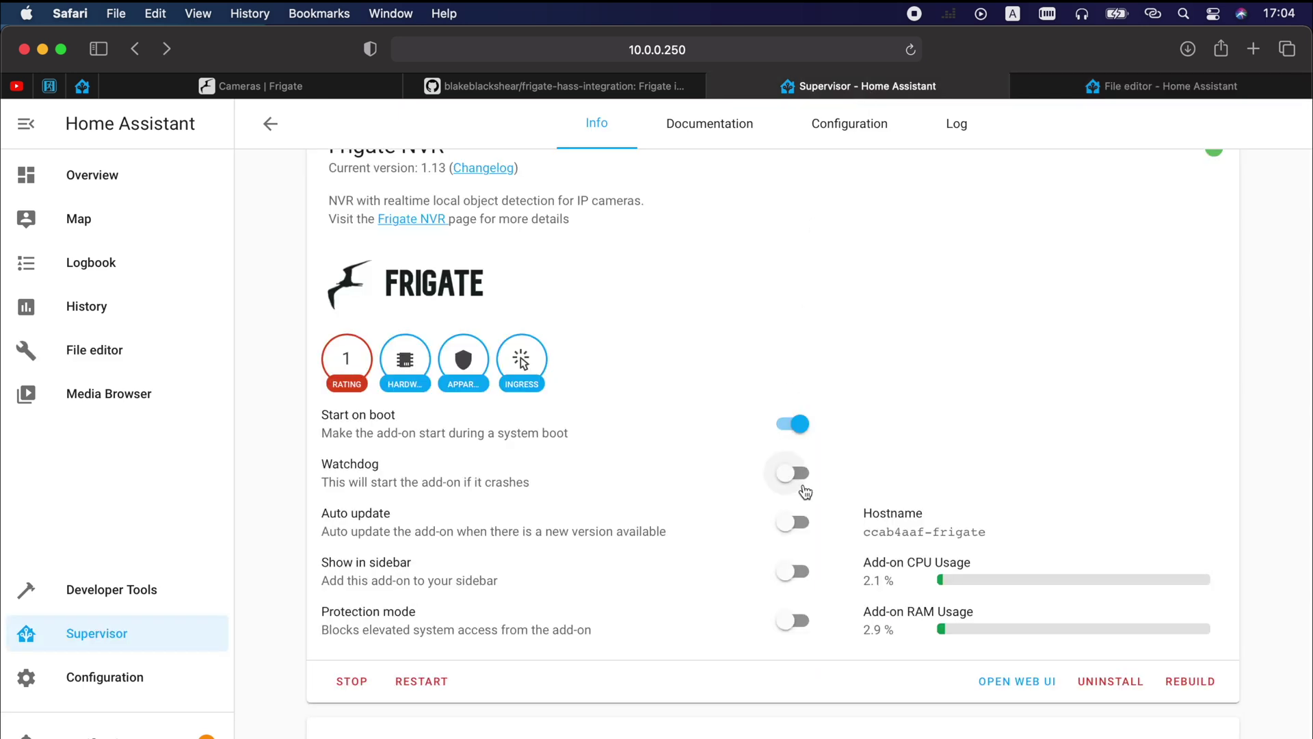
click(993, 682)
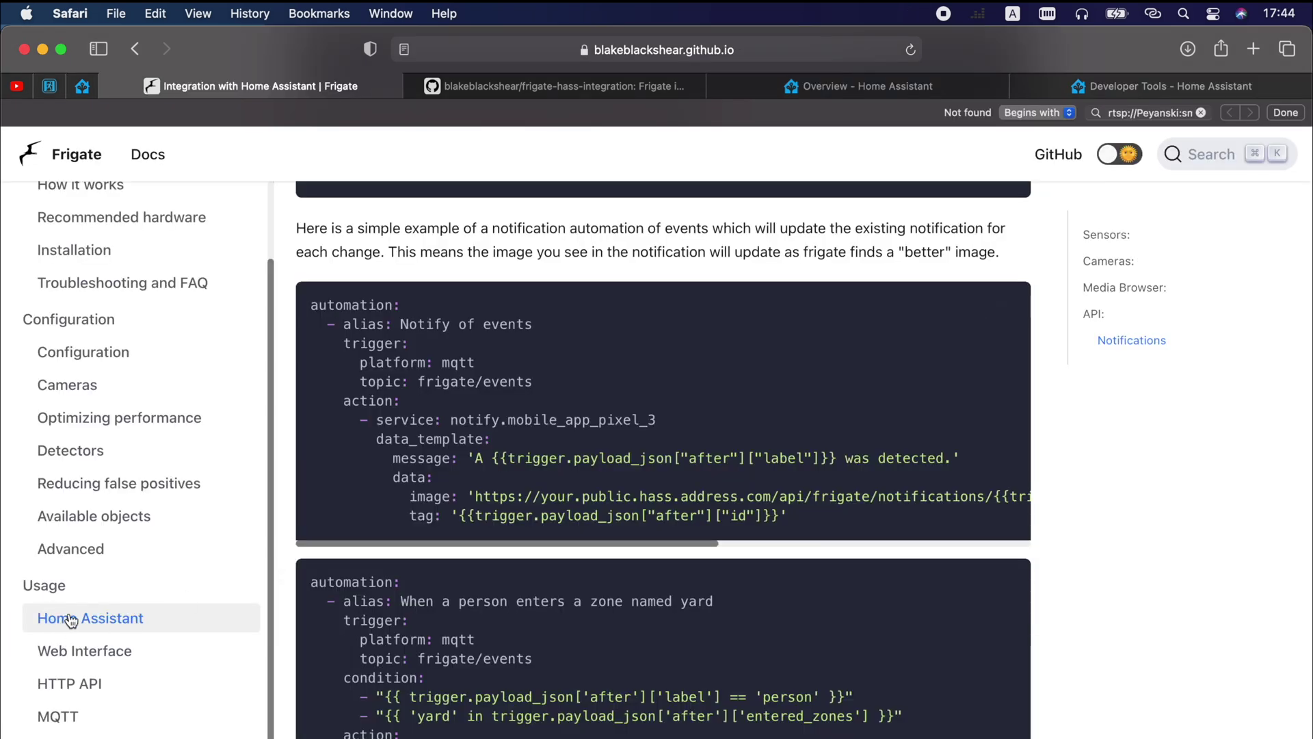
Step: Copy the Telegram snapshot notification example from Frigate's Home Assistant integration docs
scroll(555, 428, down, 10)
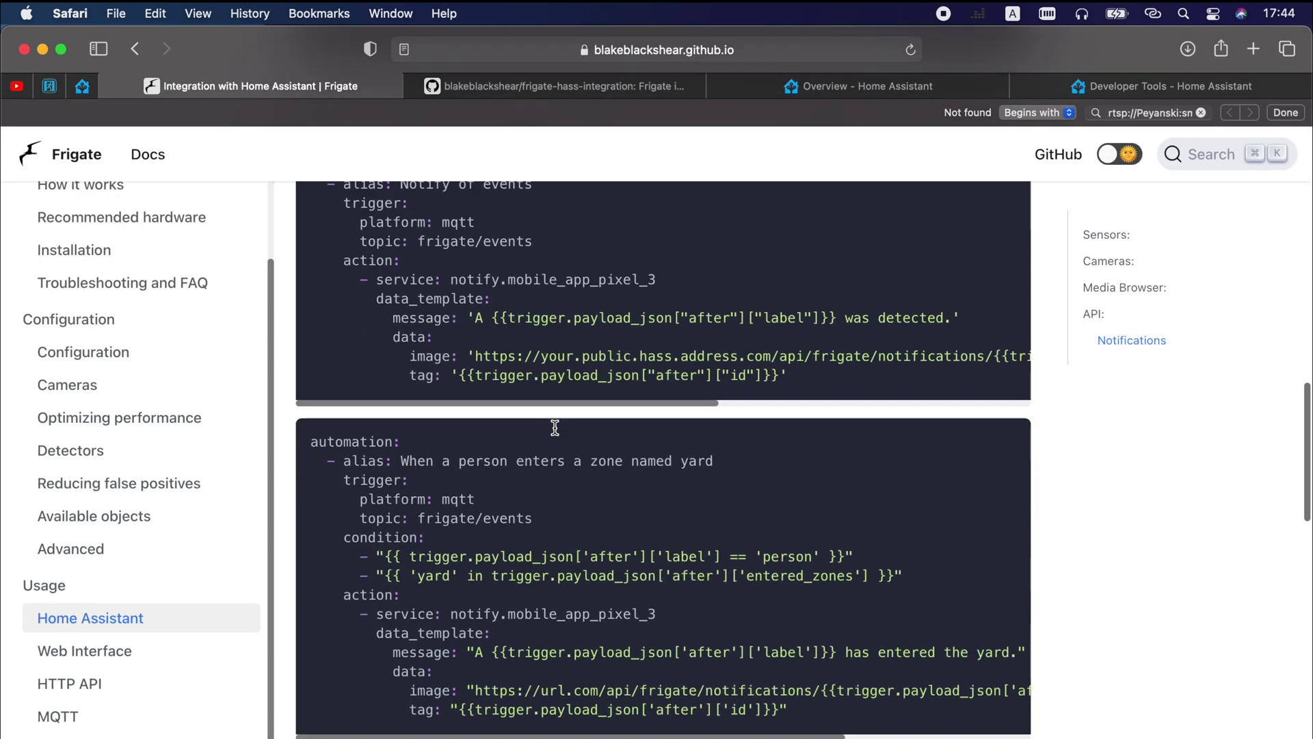
scroll(554, 427, down, 10)
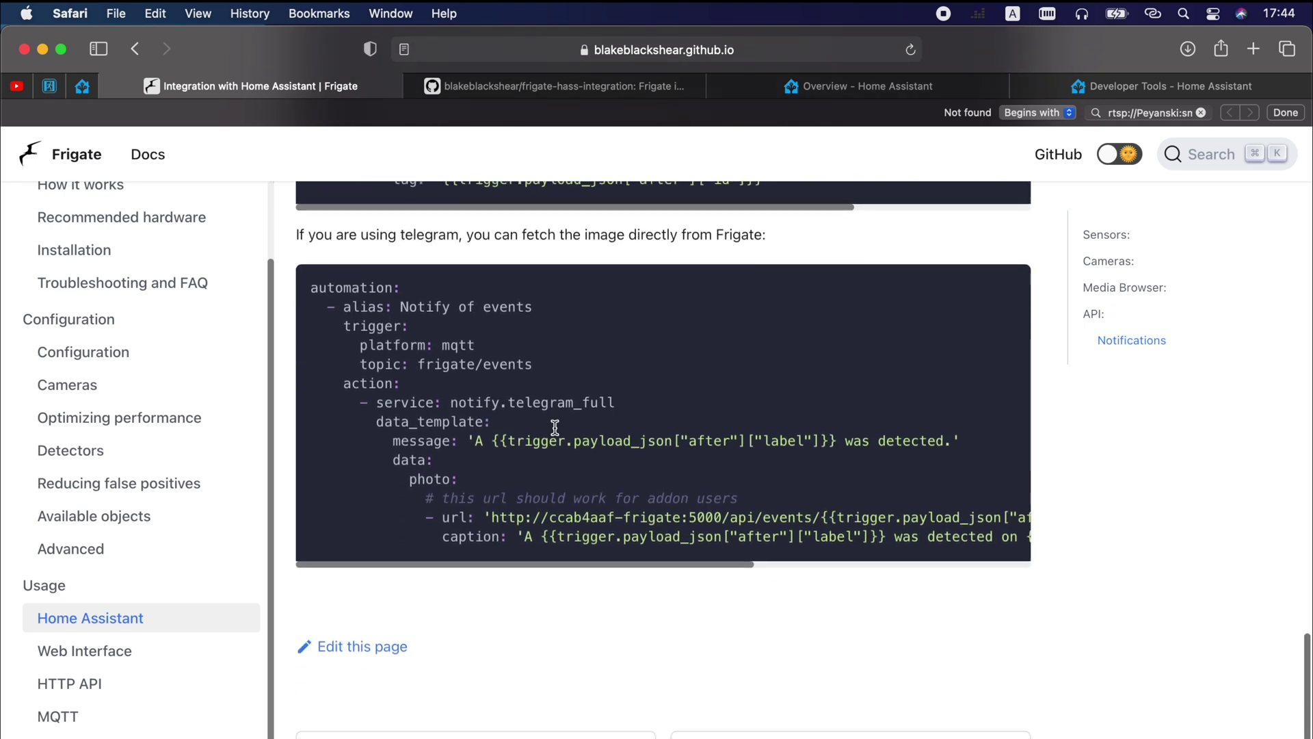
scroll(555, 427, up, 3)
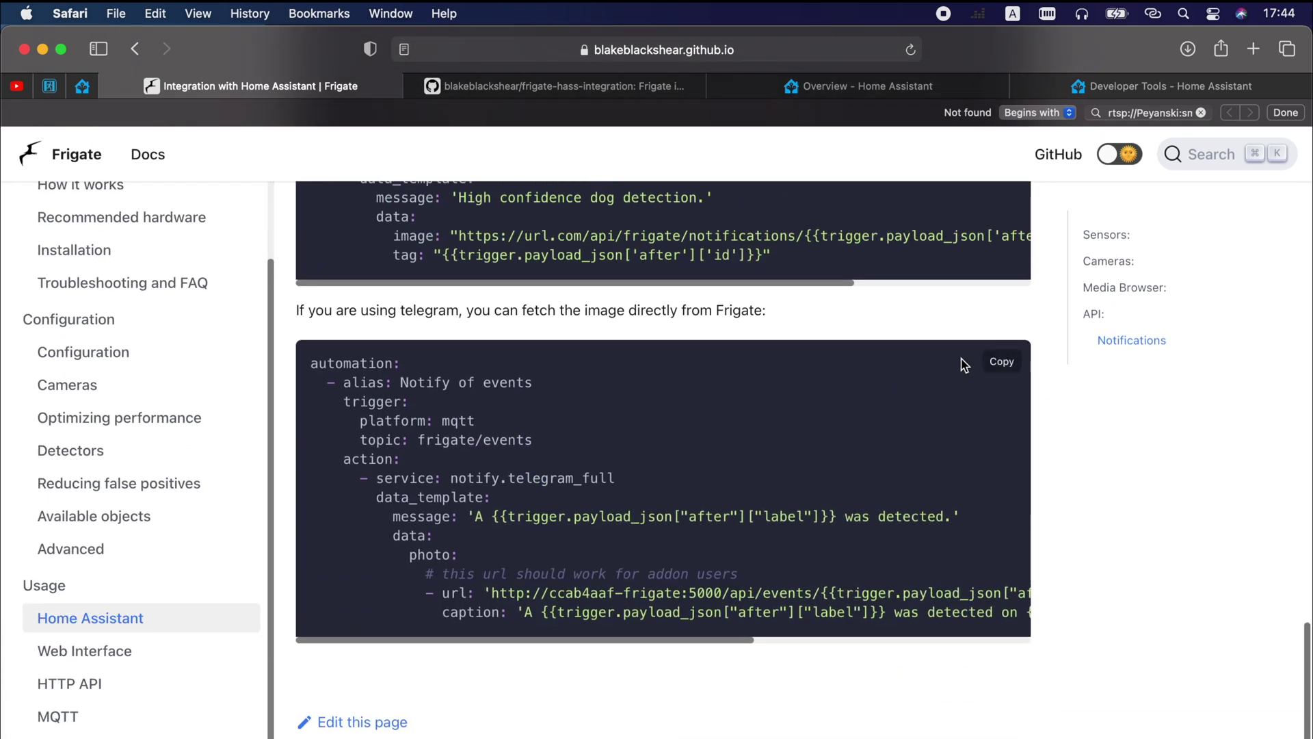
click(997, 360)
Step: Open automations.yaml from the config folder in the File editor
click(885, 87)
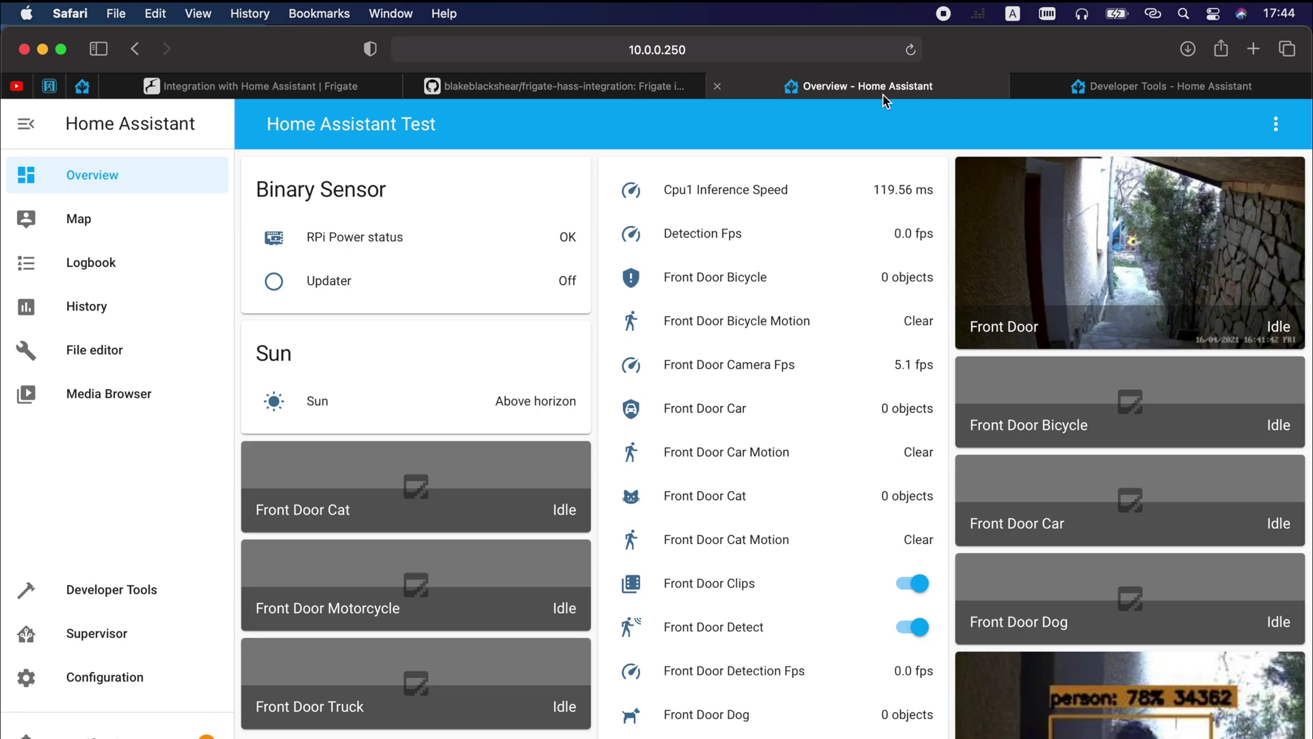
click(112, 353)
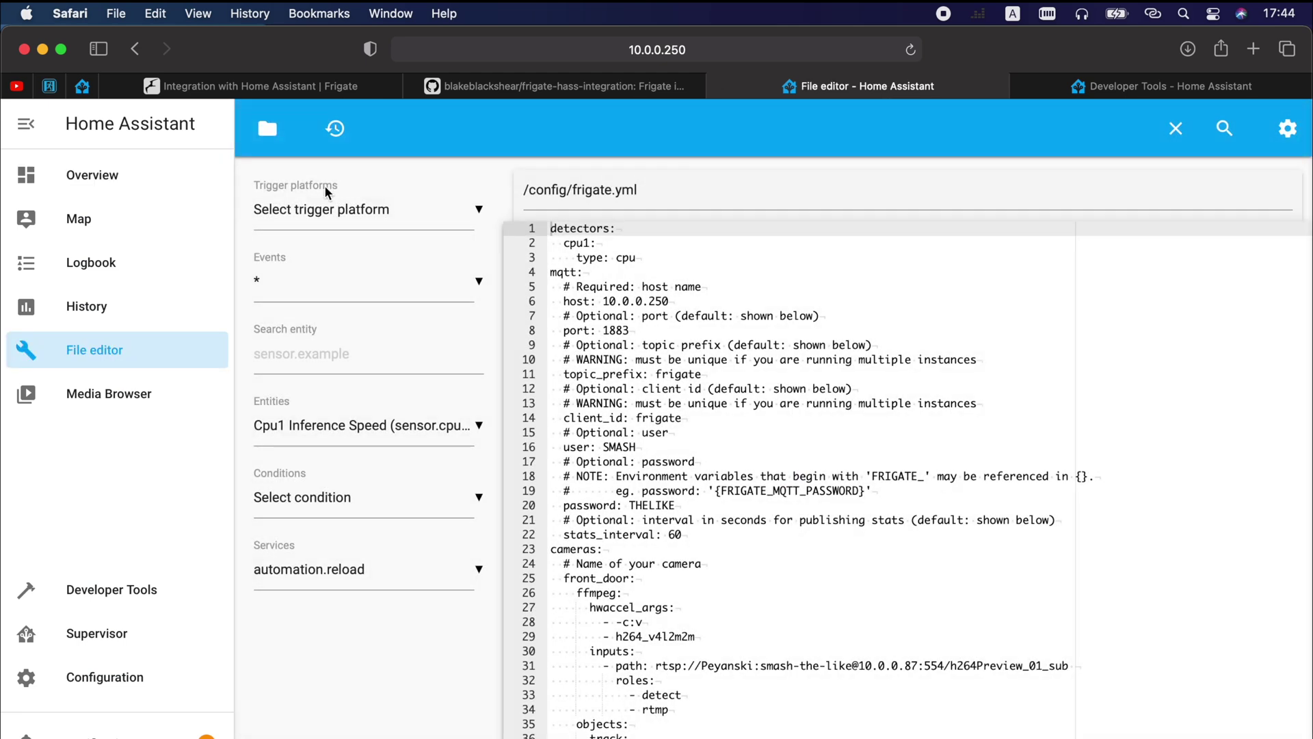
click(269, 130)
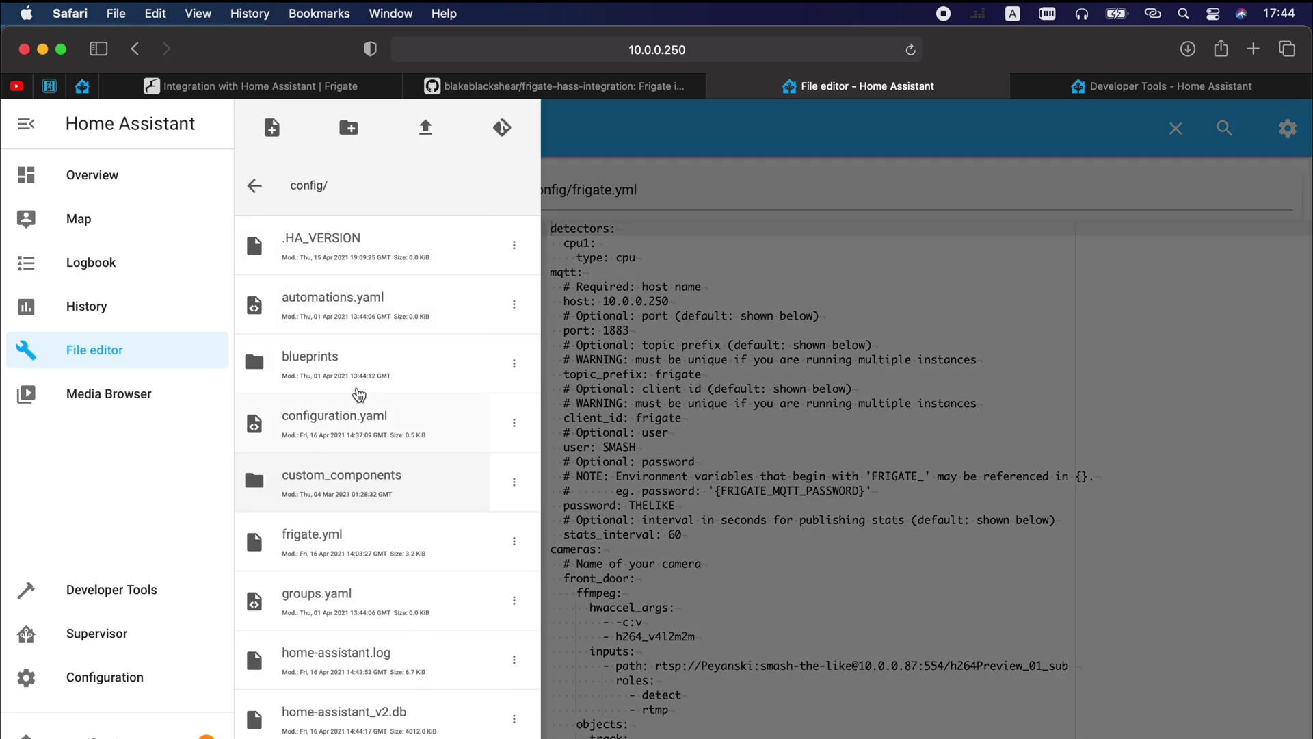
click(381, 305)
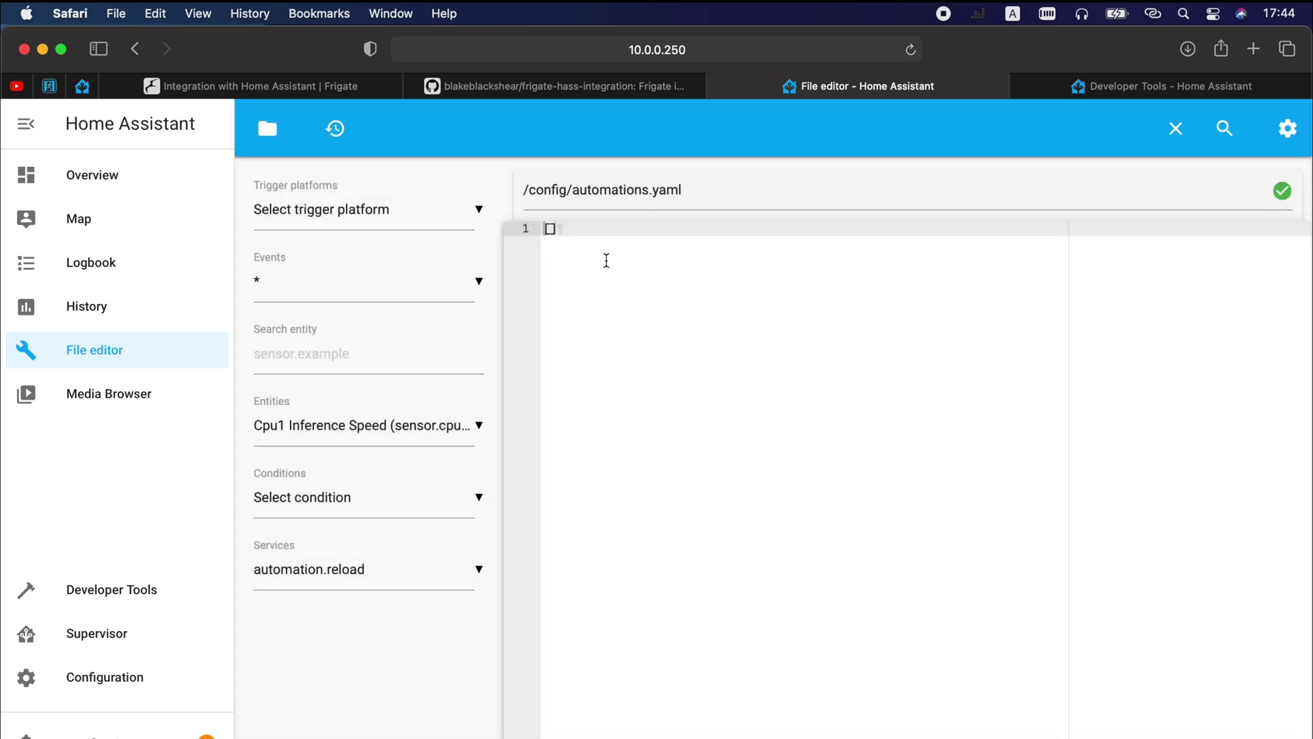
Step: Paste the 'Notify of events' automation, change its service to notify.telegram, and save
key(super+v)
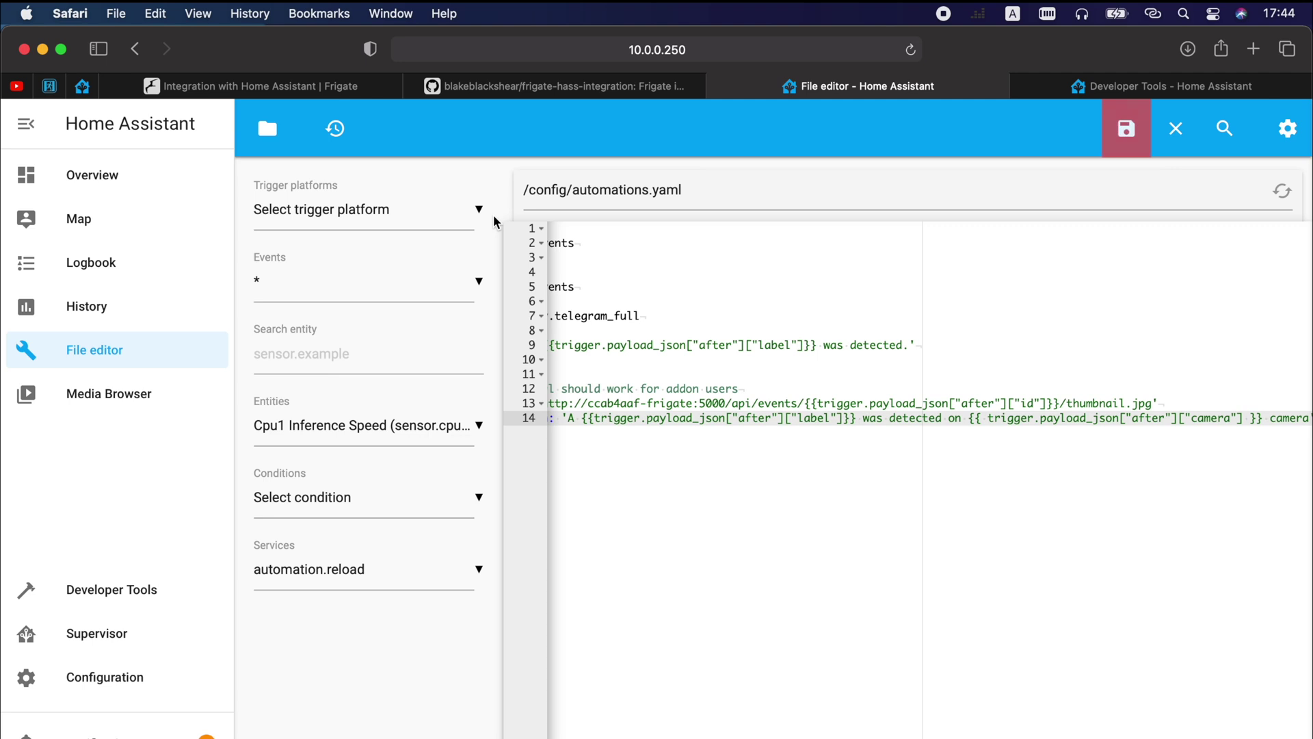
scroll(706, 358, left, 5)
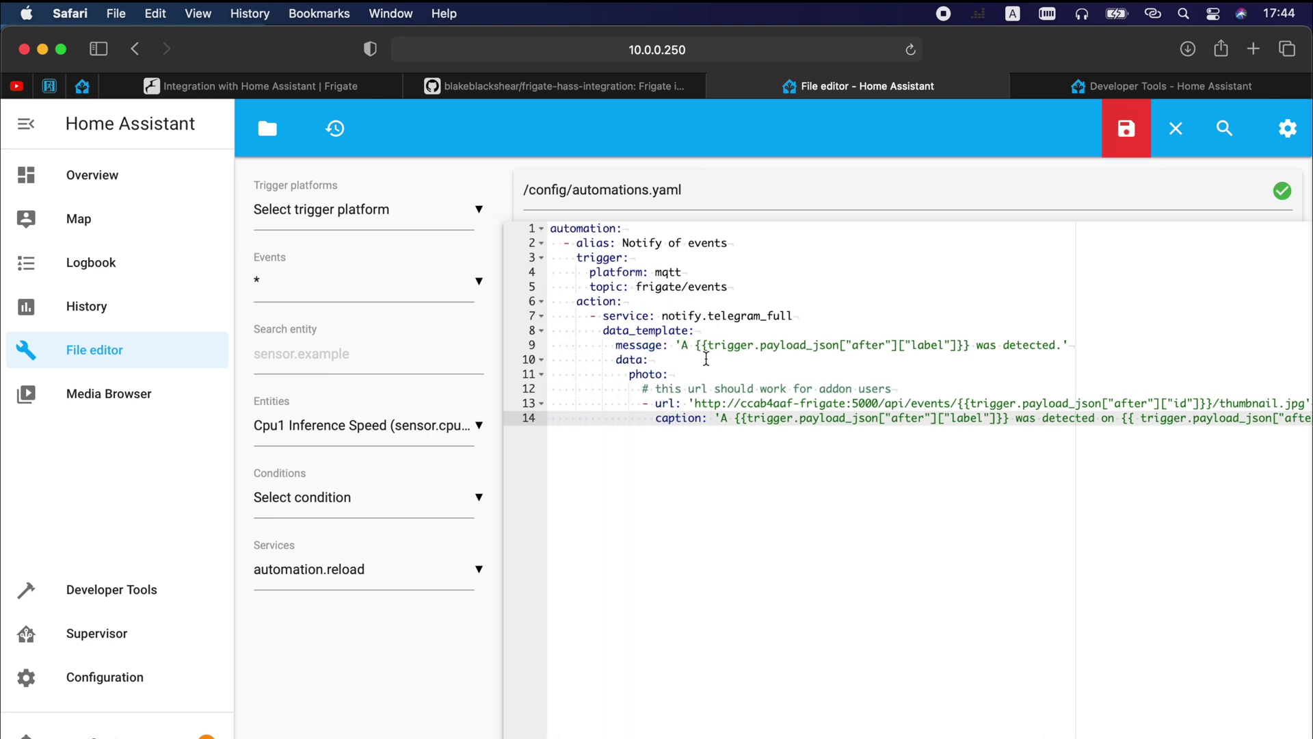
click(791, 316)
key(BackSpace)
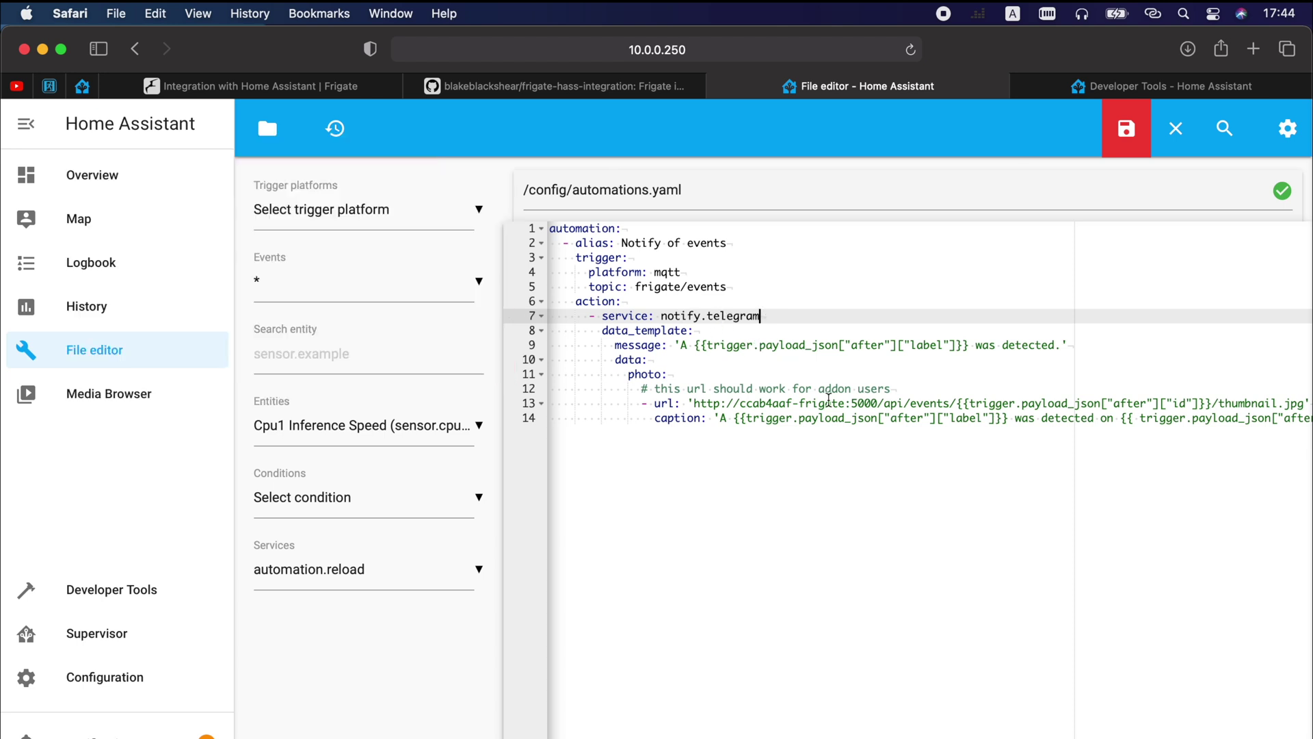
scroll(852, 418, right, 3)
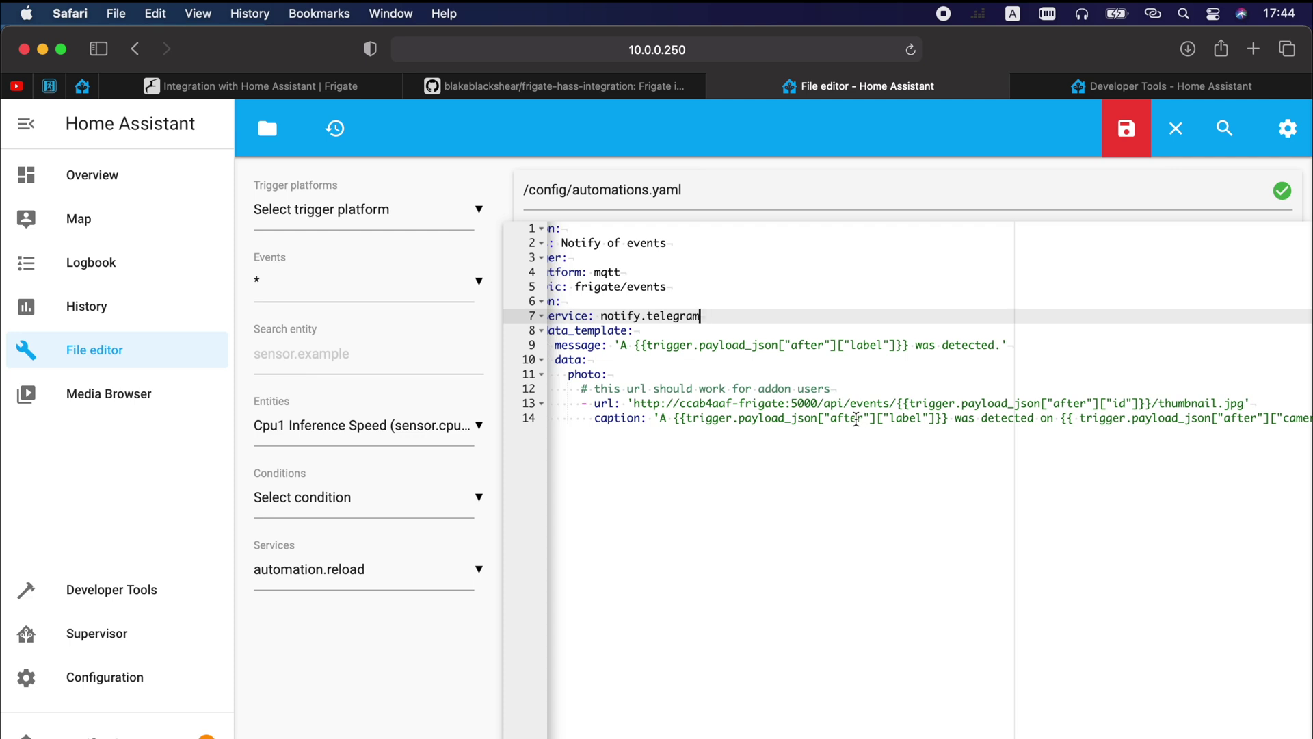
scroll(855, 419, right, 1)
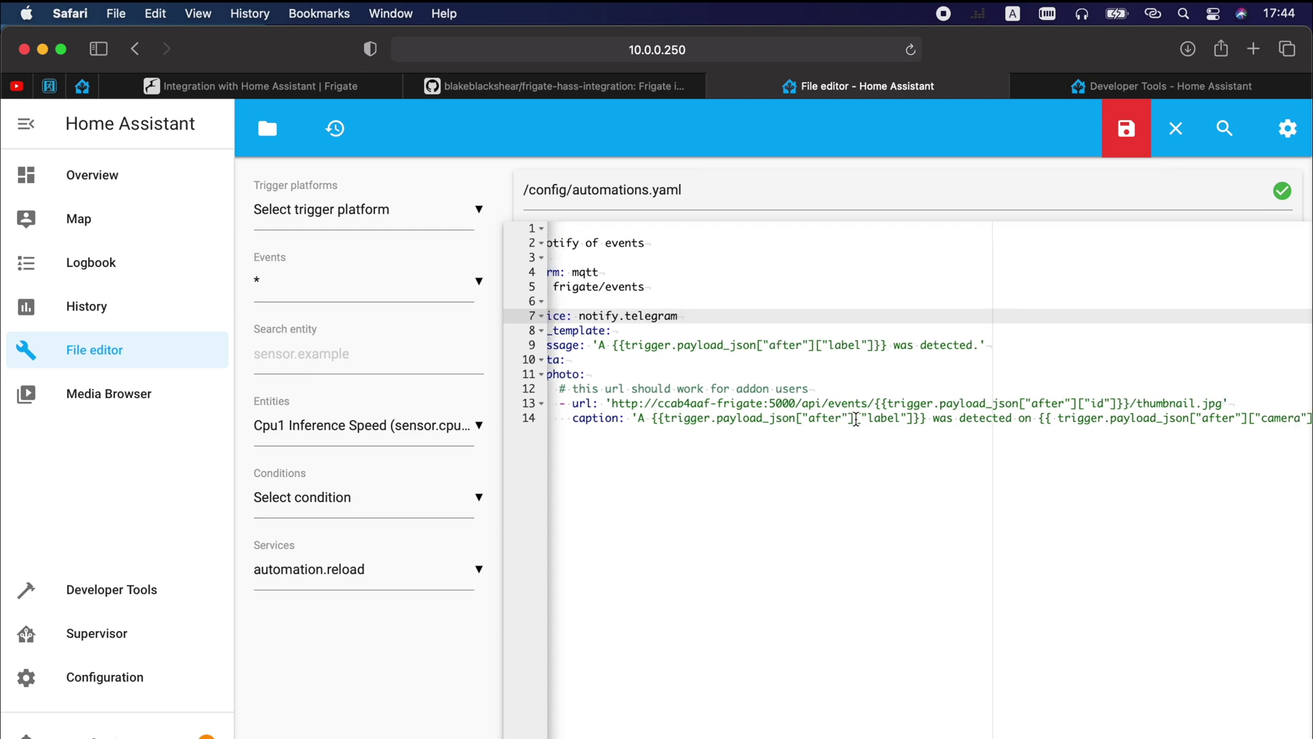
scroll(856, 419, right, 2)
scroll(856, 419, left, 6)
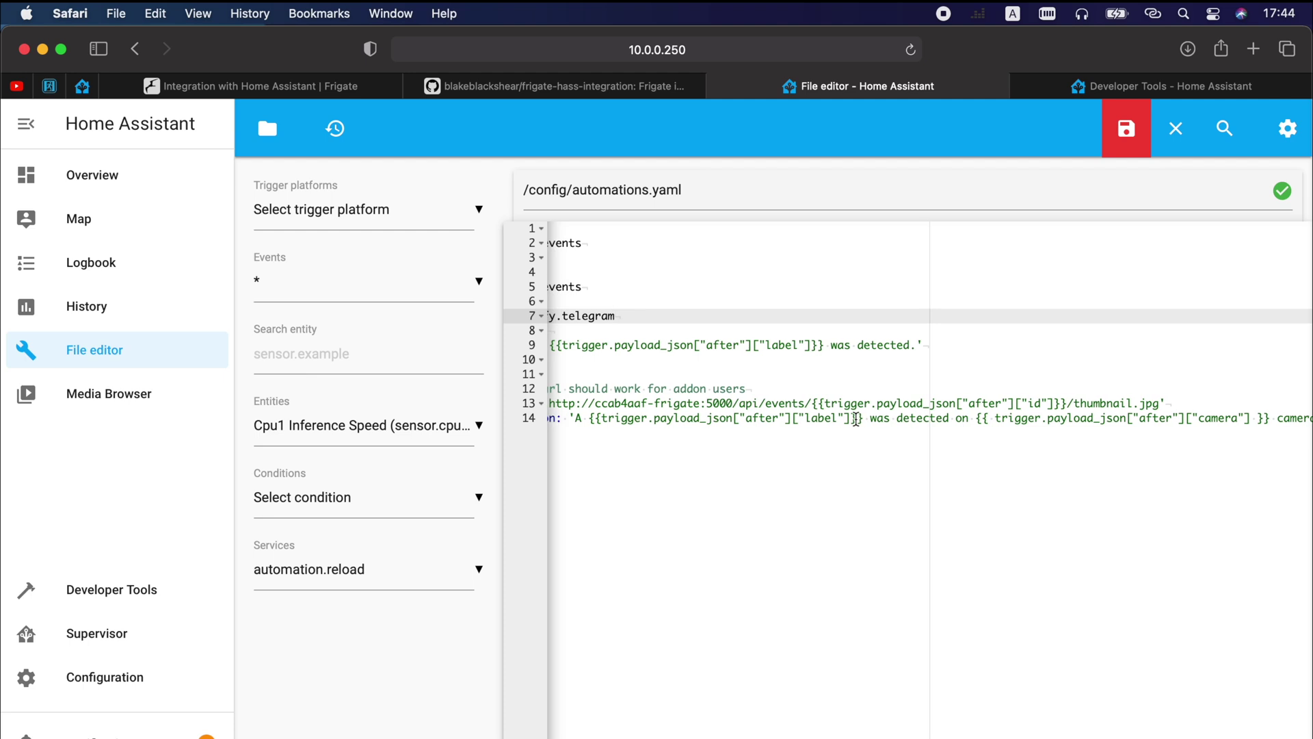
click(1120, 145)
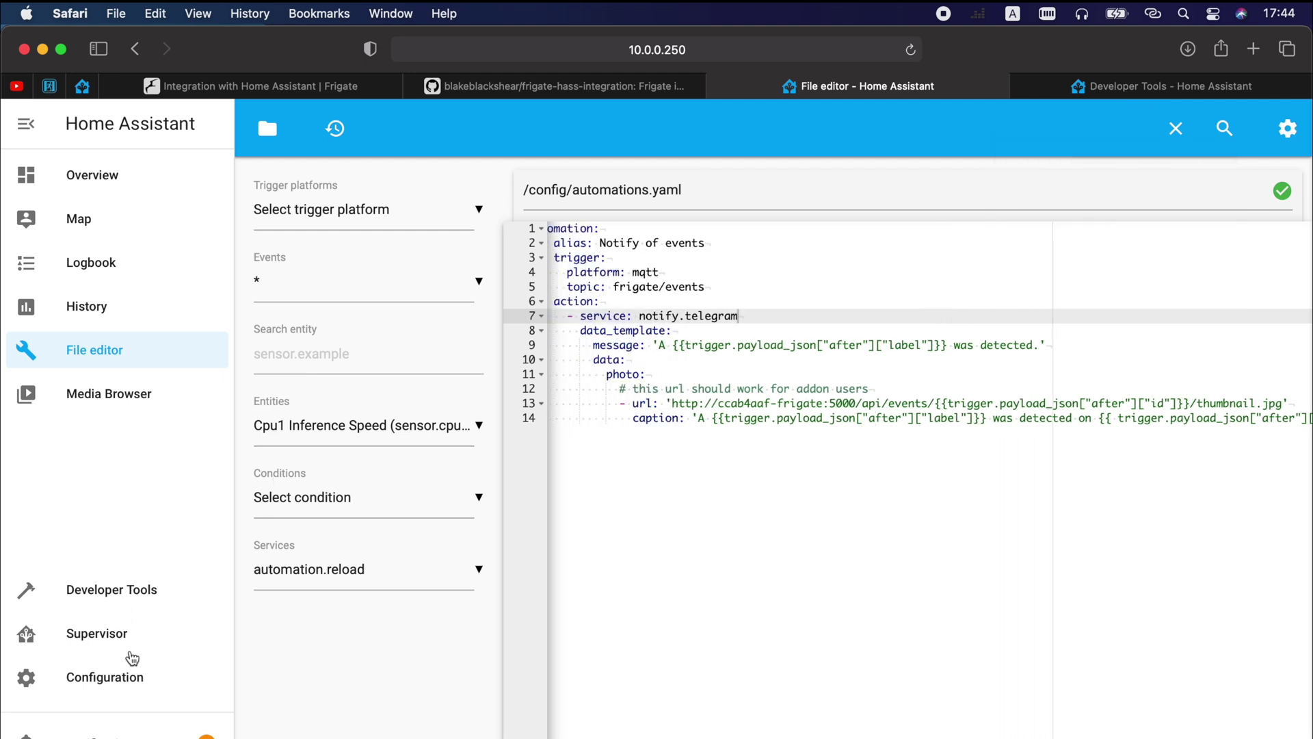
Step: Reload automations under Configuration > Server Controls > YAML configuration reloading
click(132, 677)
scroll(855, 612, down, 10)
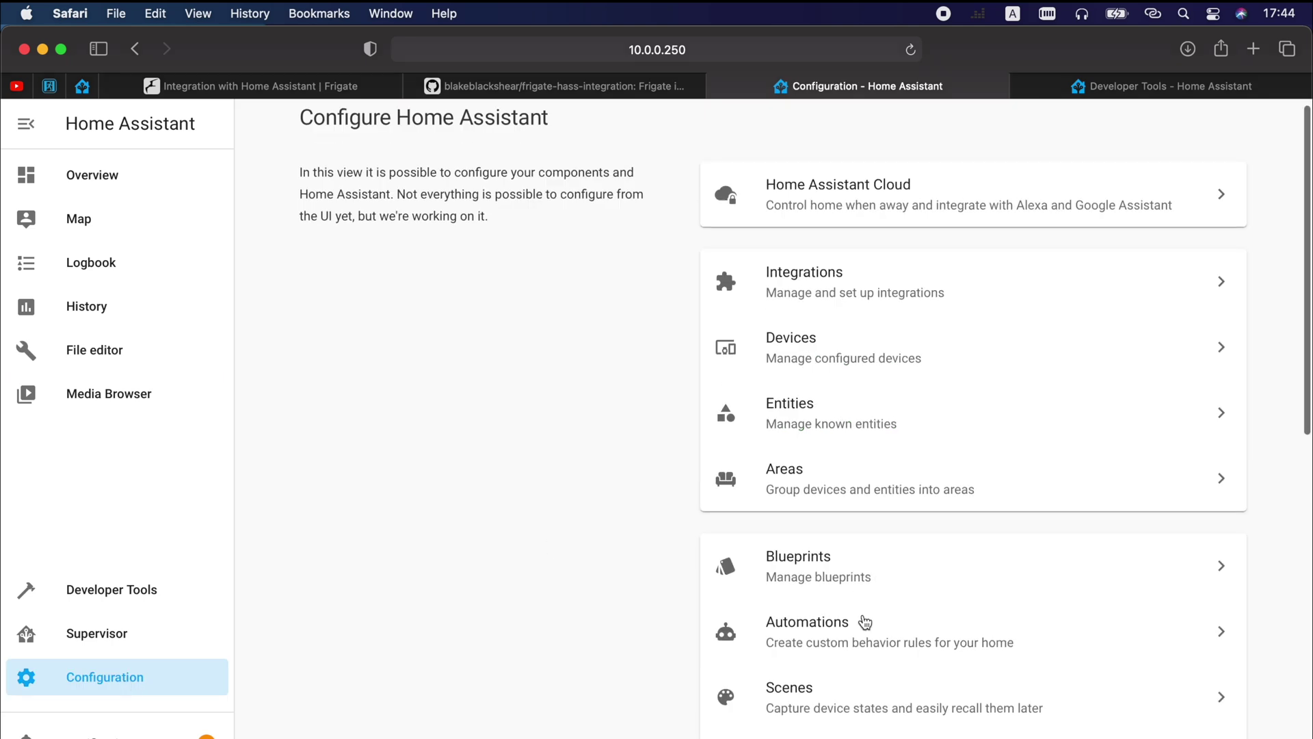
click(873, 557)
scroll(896, 679, down, 8)
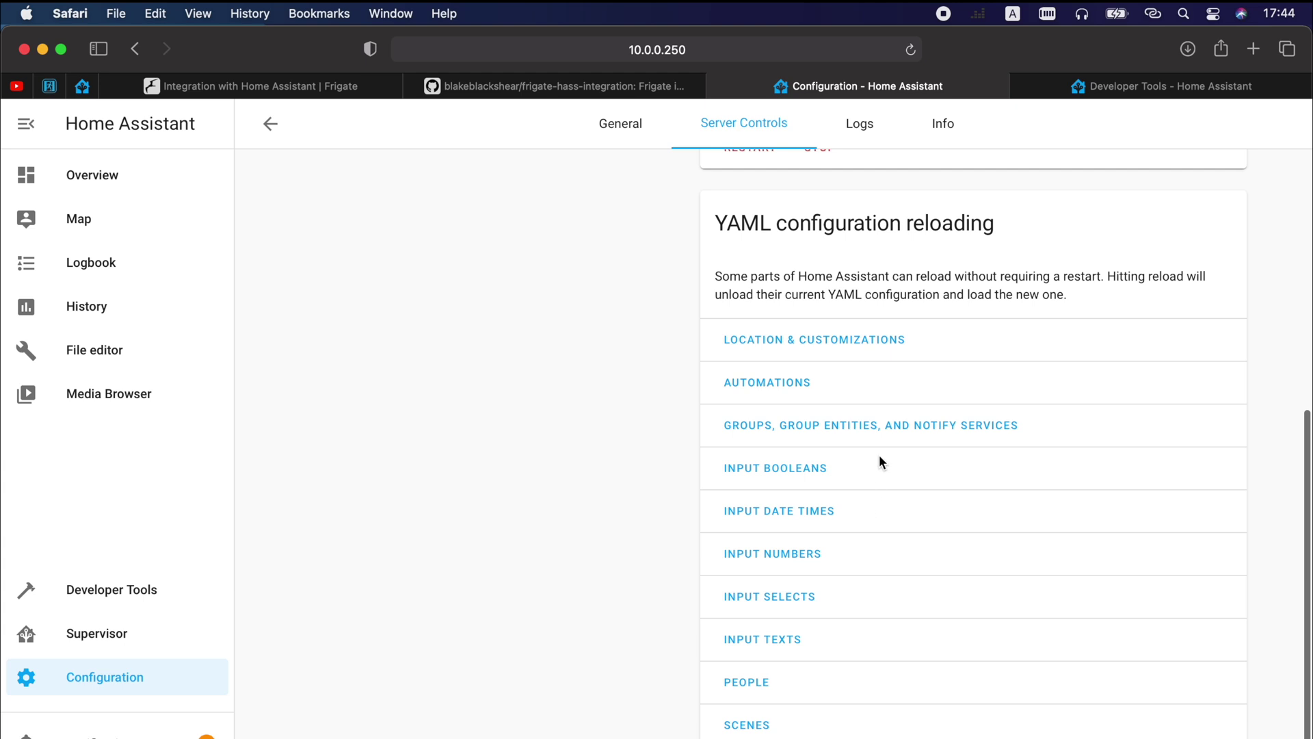
click(803, 391)
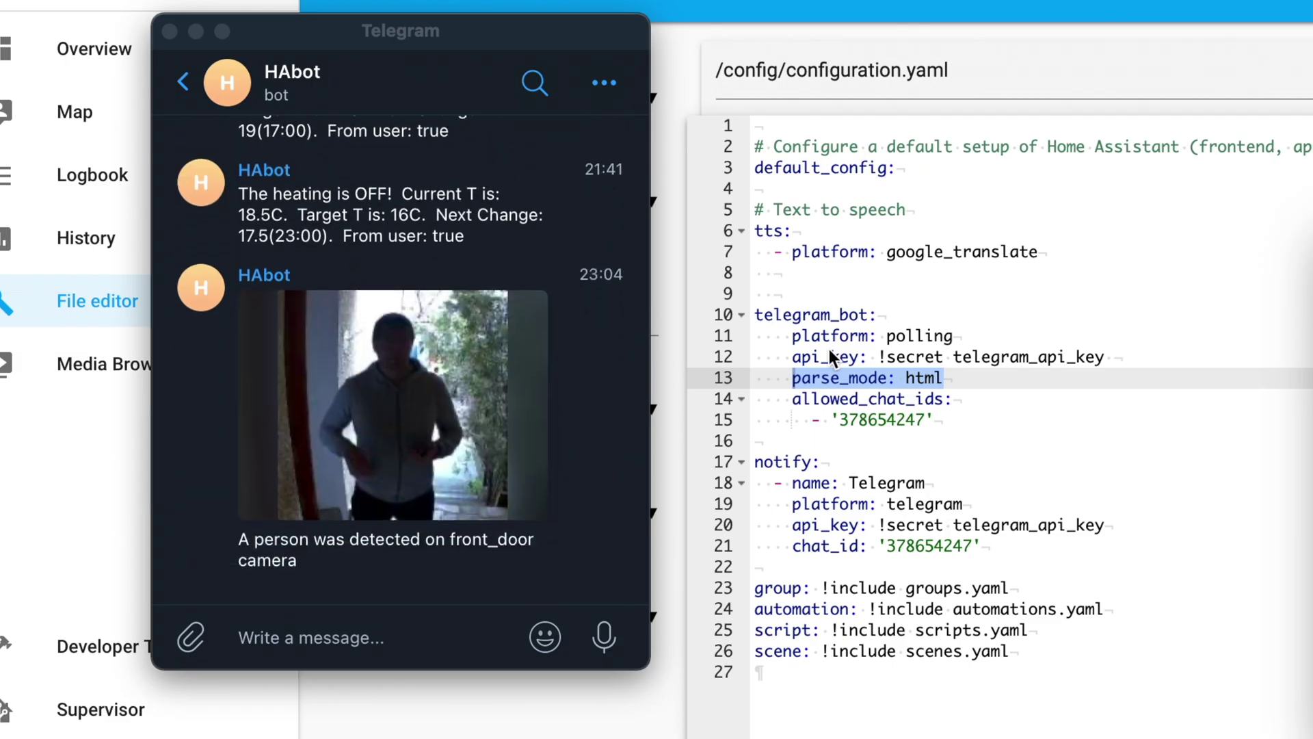
Step: Check the Telegram 'person detected on front_door camera' caption, then select parse_mode: html in configuration.yaml
click(585, 488)
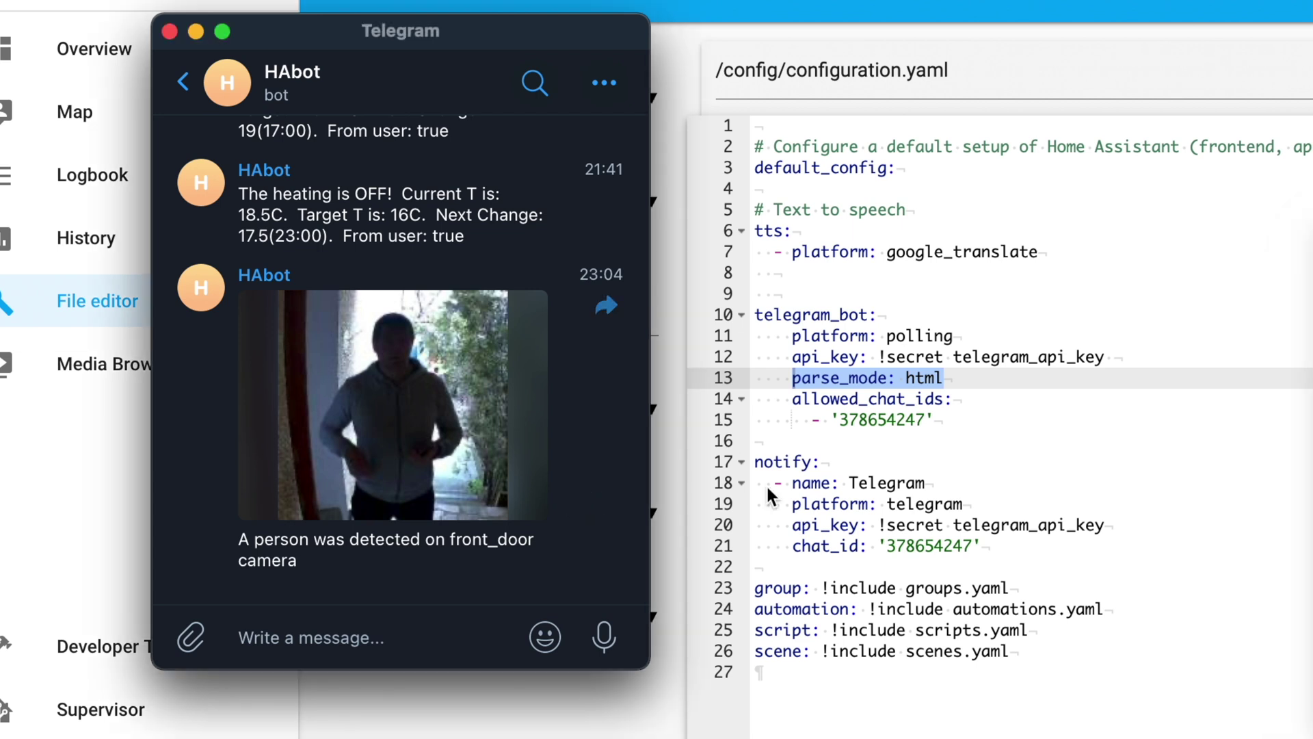
triple_click(234, 545)
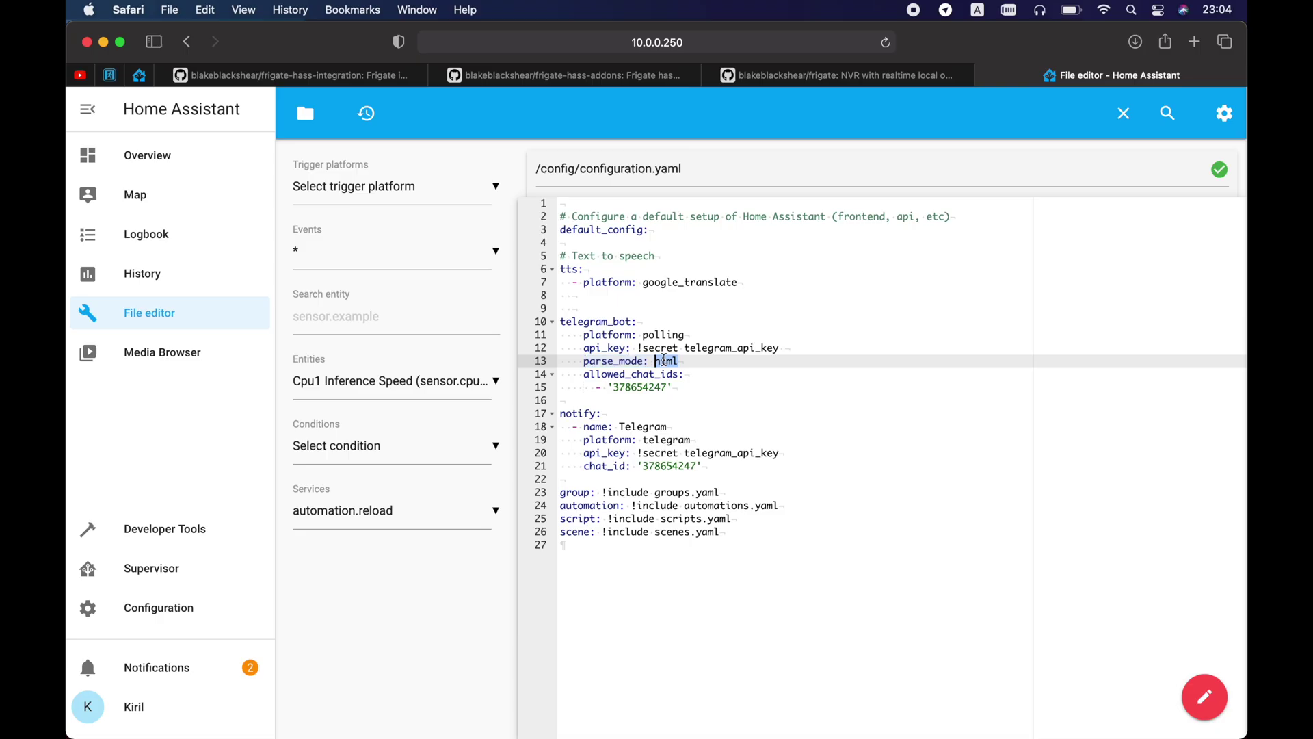
triple_click(664, 361)
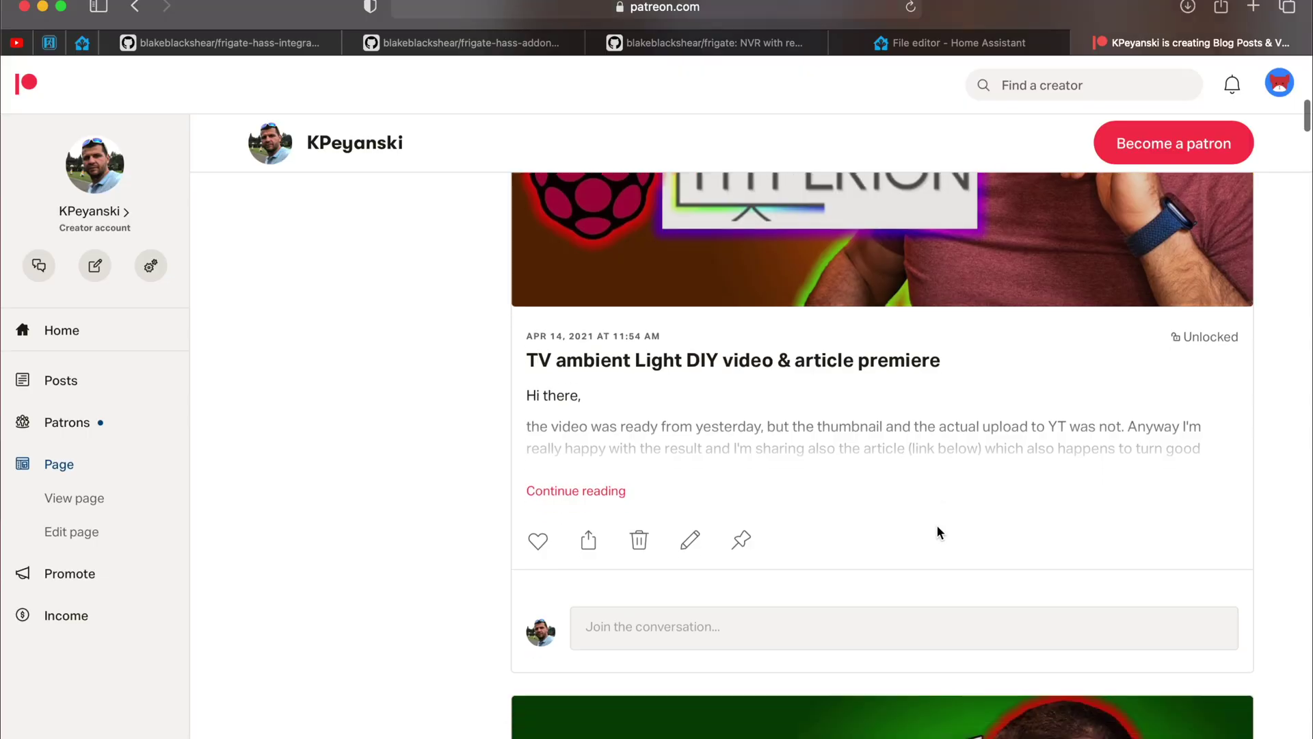
Step: Scroll the Patreon creator page down to the Home Assistant UniFi Integration (HOW-TO) post
scroll(937, 524, down, 5)
scroll(937, 527, down, 20)
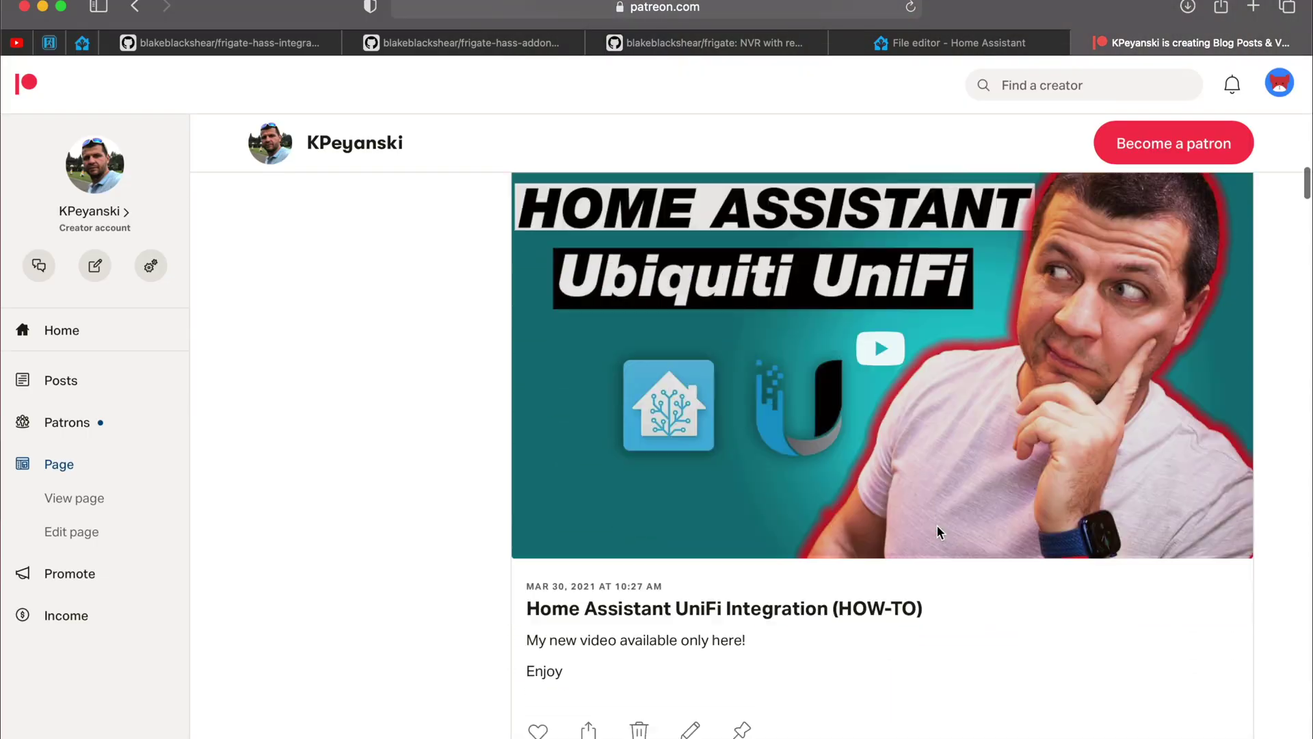